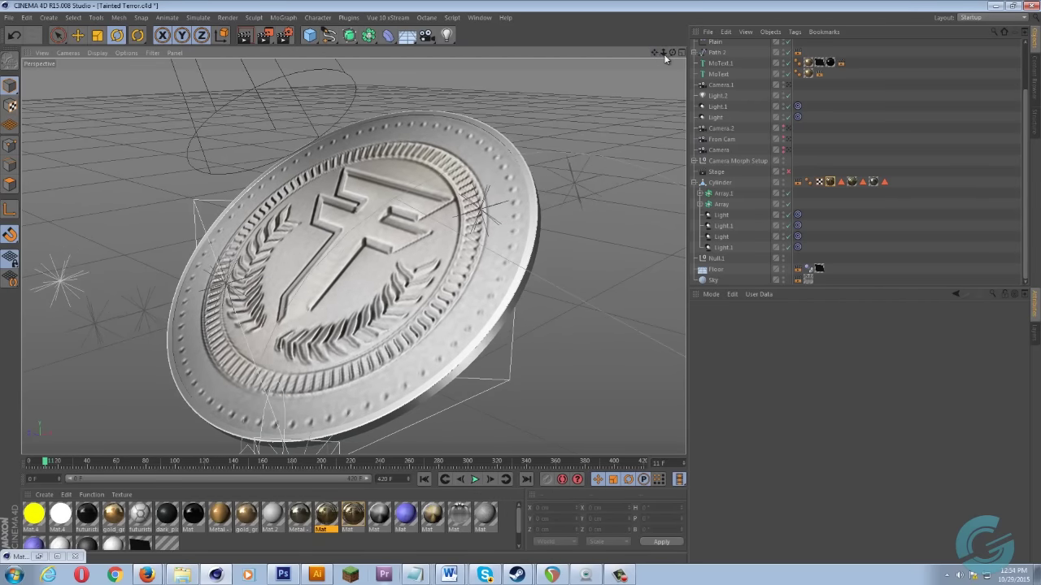
Switch to Photoshop and hide the plumbo IIIIII layer, Group 1 and the TEXTURES group in Coin.psd.
{"action": "mouse_move", "coordinate": [665, 55]}
{"action": "left_mouse_down"}
{"action": "mouse_move", "coordinate": [675, 49]}
{"action": "mouse_move", "coordinate": [665, 56]}
{"action": "left_mouse_up"}
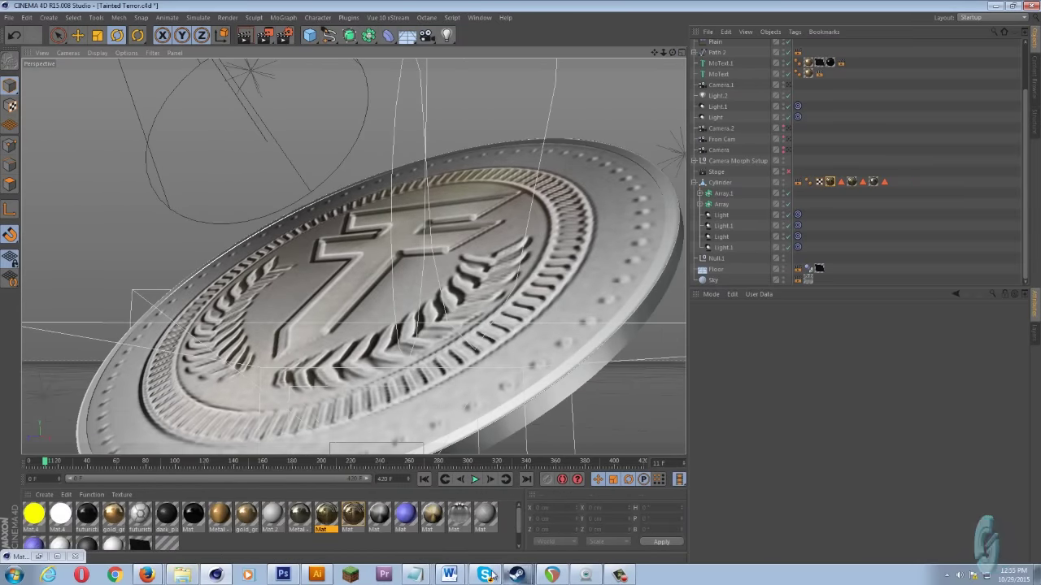
{"action": "left_click", "coordinate": [281, 578]}
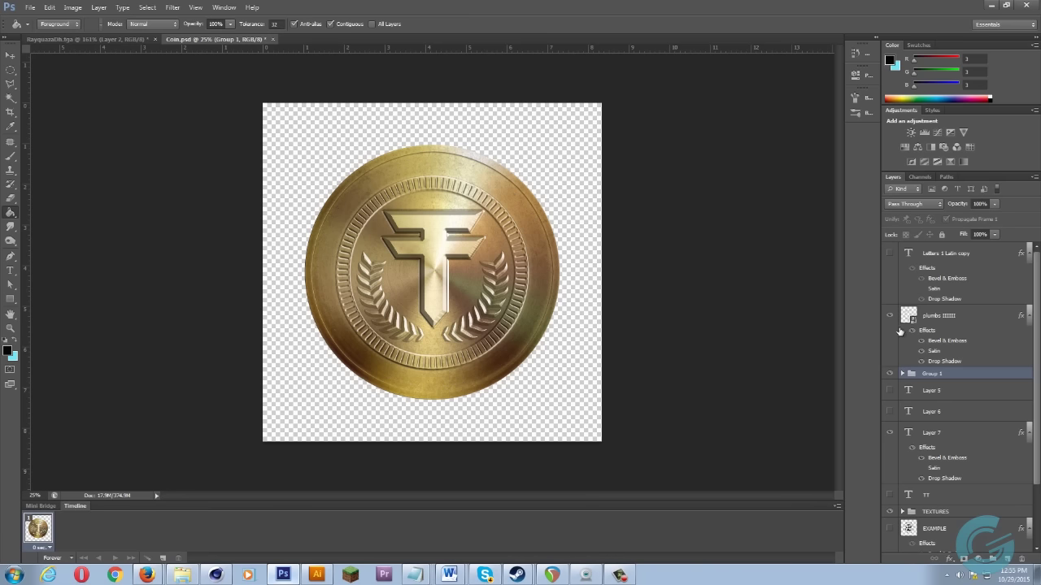
{"action": "left_click", "coordinate": [893, 319]}
{"action": "left_click", "coordinate": [889, 373]}
{"action": "scroll", "coordinate": [890, 379], "scroll_direction": "down", "scroll_amount": 3}
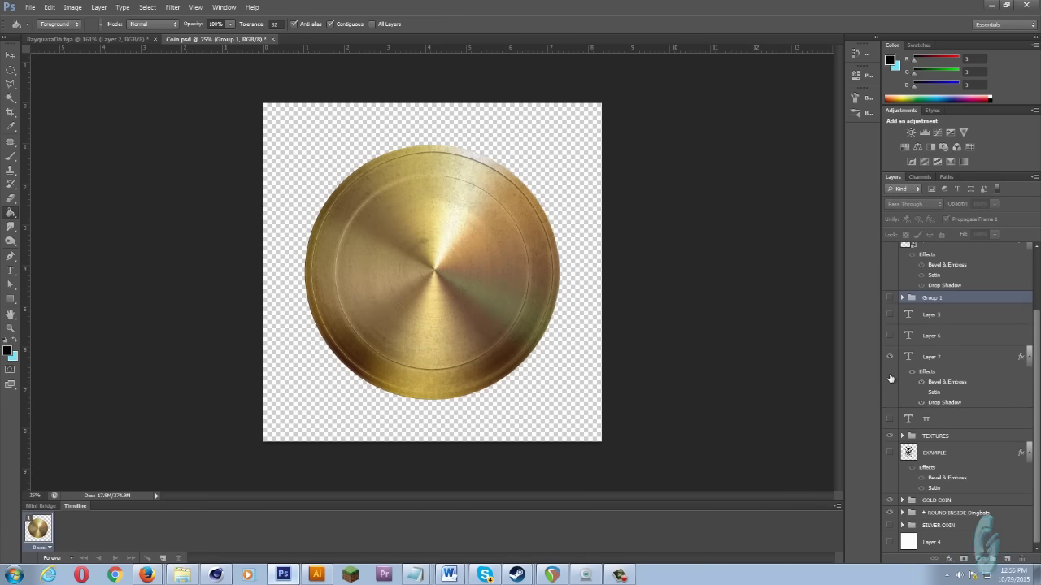
{"action": "left_click", "coordinate": [889, 436]}
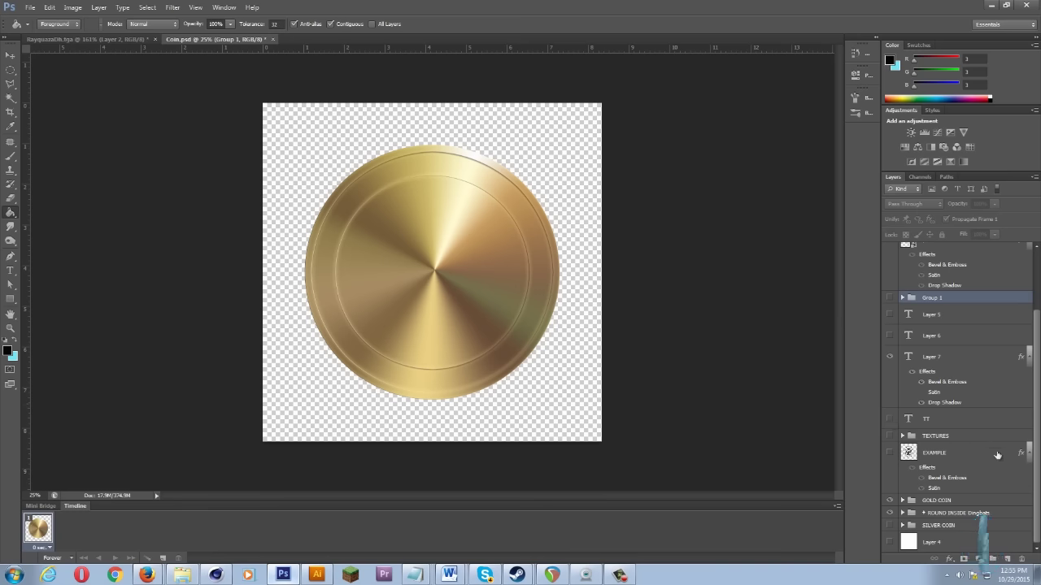
Look inside the GOLD COIN group at its GOLD COIN layer and collapse the group again.
{"action": "left_click", "coordinate": [901, 501]}
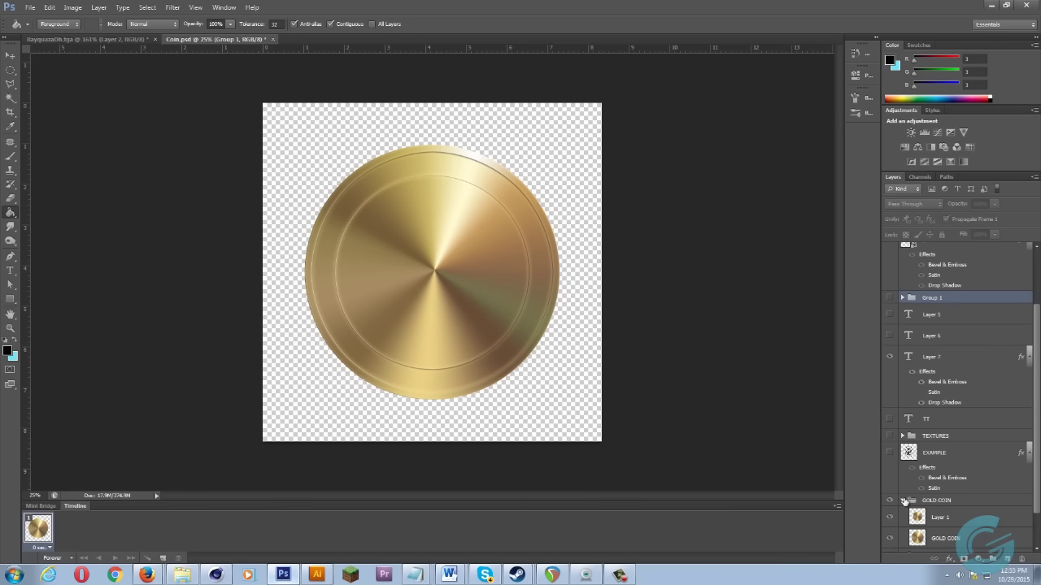
{"action": "left_click", "coordinate": [960, 478]}
{"action": "left_click", "coordinate": [973, 496]}
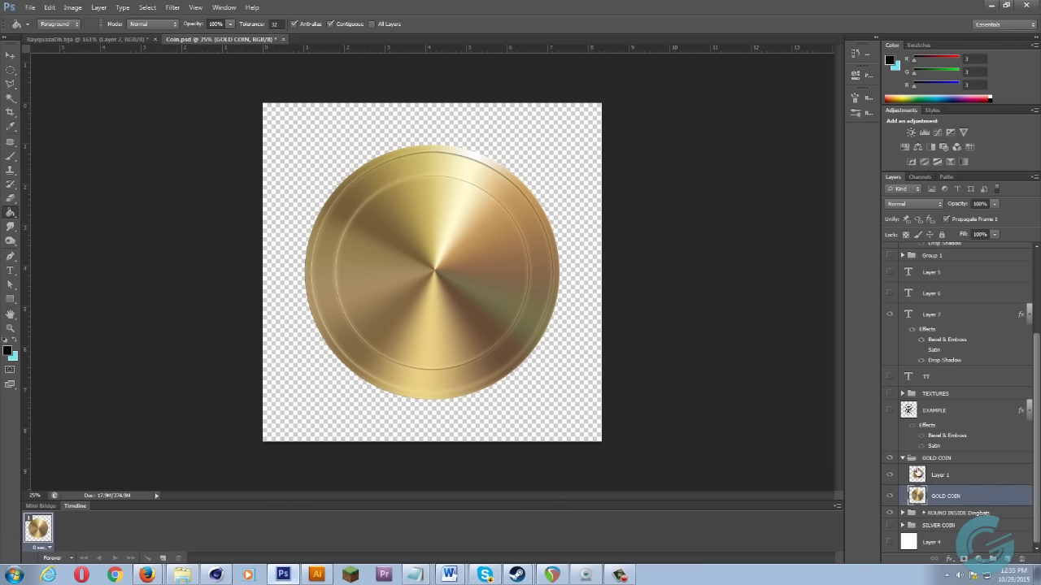
{"action": "left_click", "coordinate": [902, 458]}
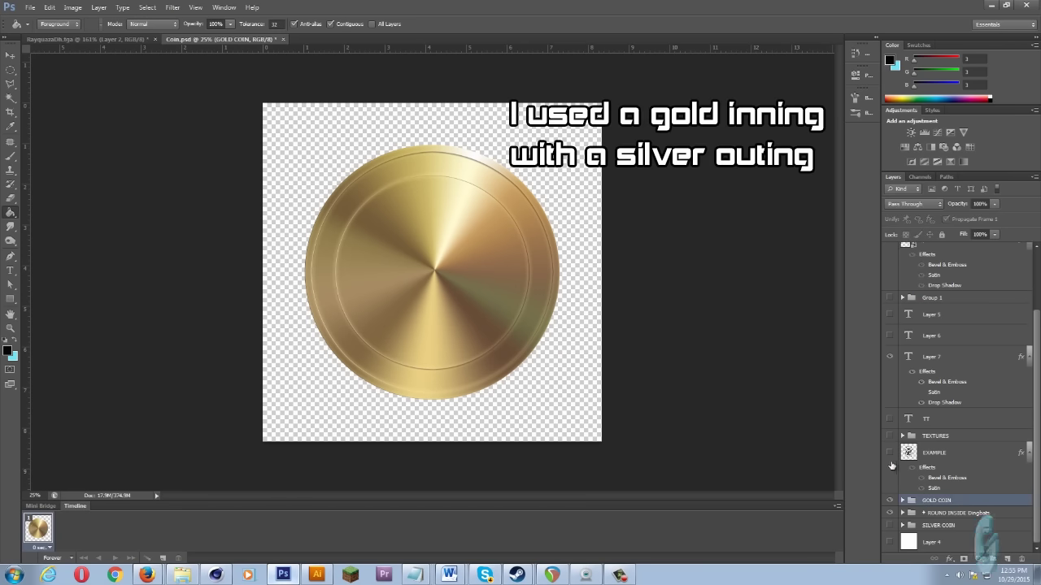
Compare the SILVER COIN group with the GOLD COIN group by switching their visibility, leaving only the gold coin base shown.
{"action": "left_click", "coordinate": [892, 501]}
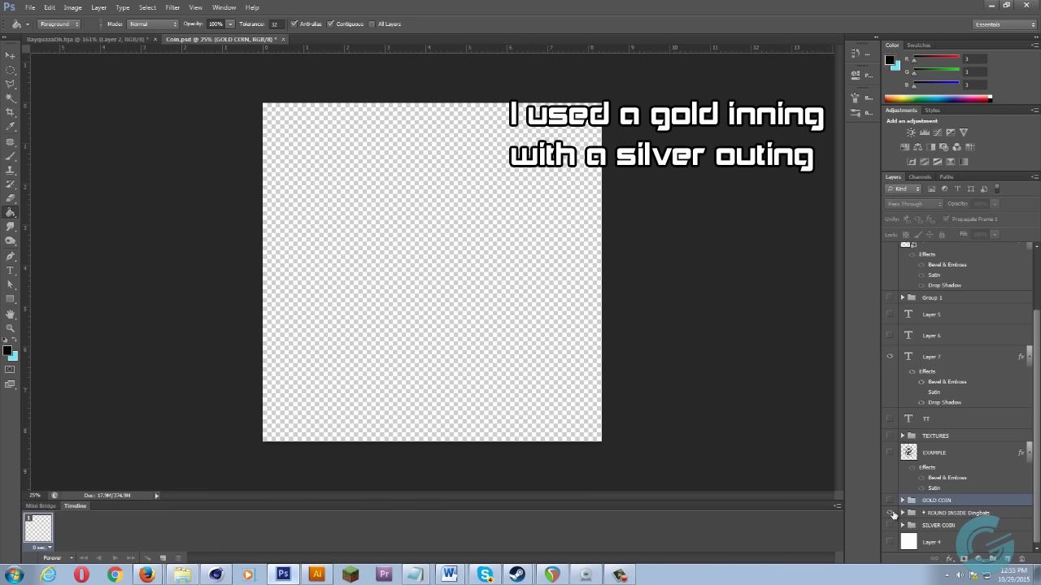
{"action": "left_click", "coordinate": [889, 526]}
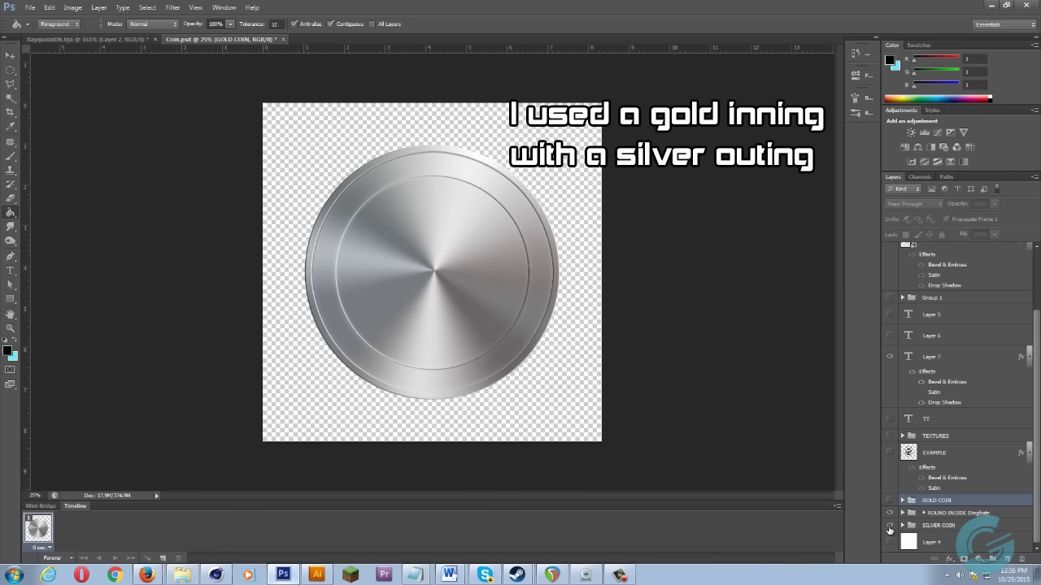
{"action": "left_click", "coordinate": [889, 525]}
{"action": "left_click", "coordinate": [890, 501]}
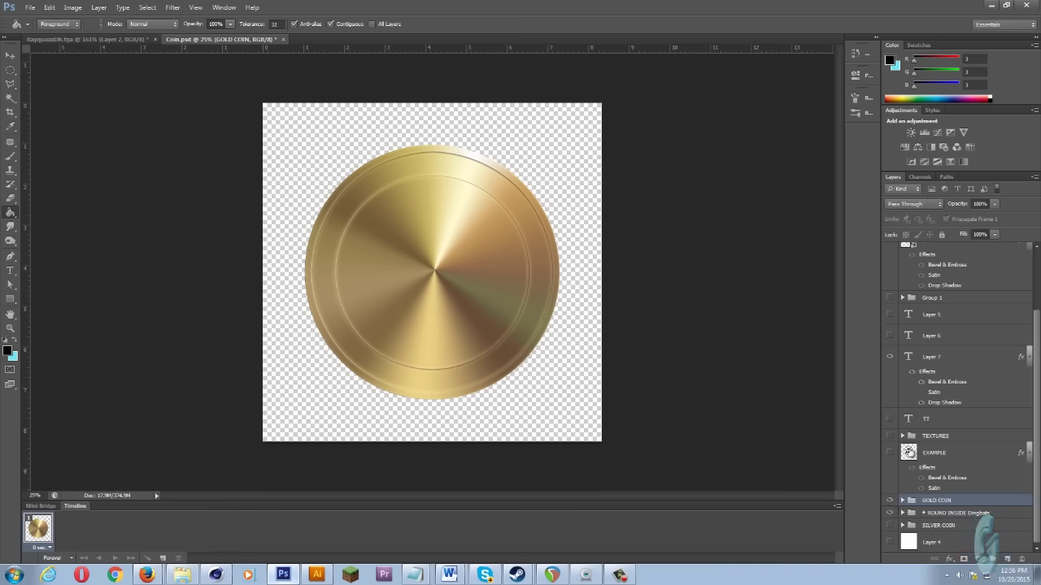
Show the TEXTURES group and the plumbo IIIIII ring layer on the gold coin.
{"action": "left_click", "coordinate": [889, 437]}
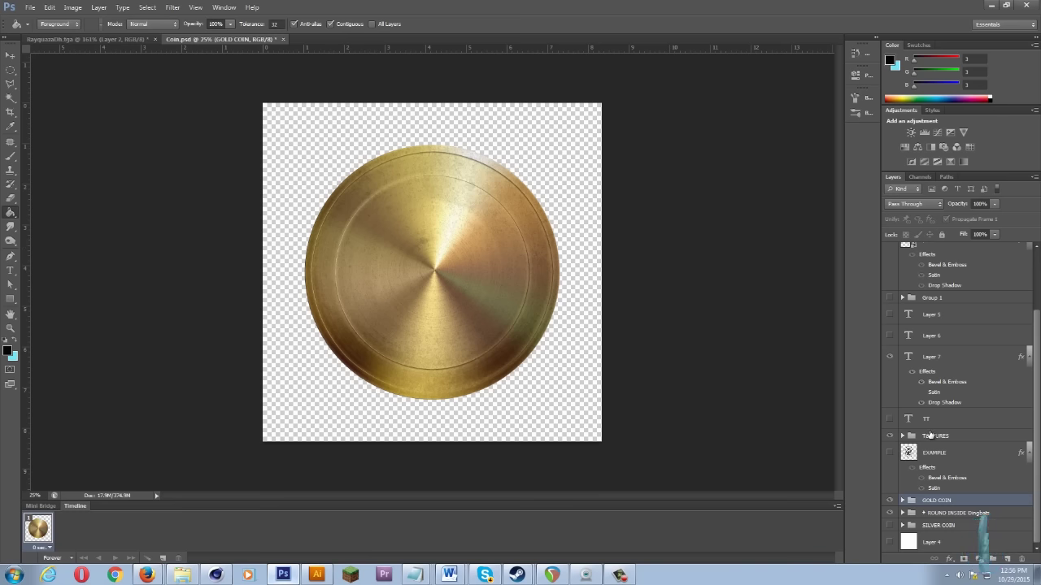
{"action": "left_click", "coordinate": [890, 419]}
{"action": "left_click", "coordinate": [890, 419]}
{"action": "scroll", "coordinate": [924, 408], "scroll_direction": "up", "scroll_amount": 2}
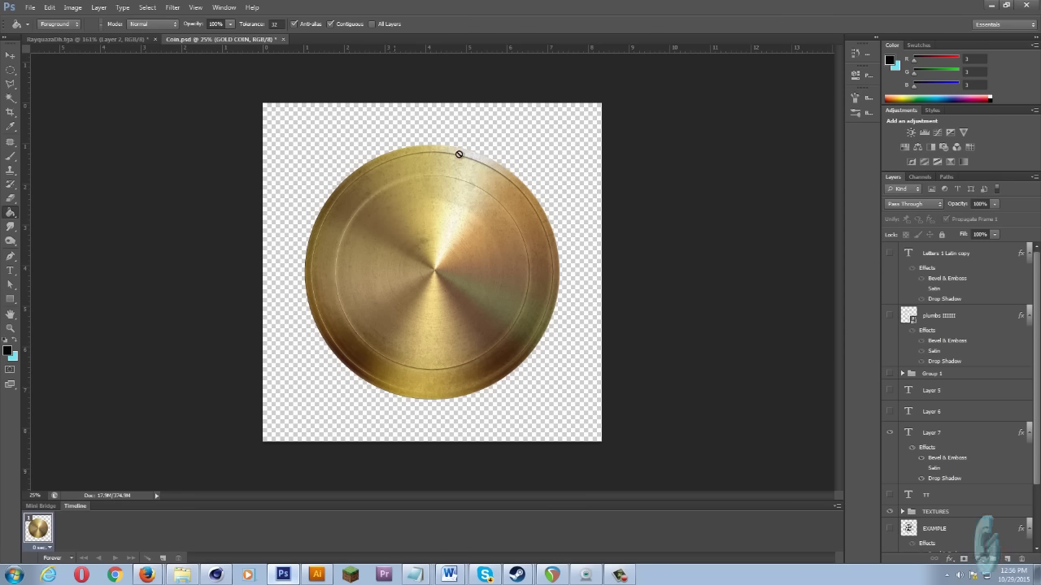
{"action": "left_click", "coordinate": [888, 318]}
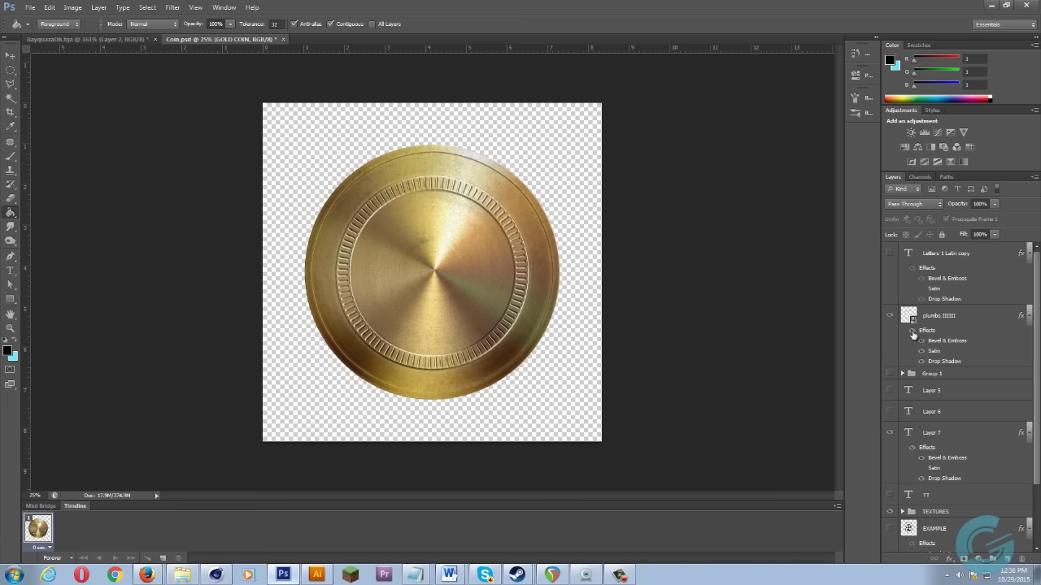
Turn off the plumbo IIIIII layer's effects and examine the plain ring up close.
{"action": "left_click", "coordinate": [982, 312]}
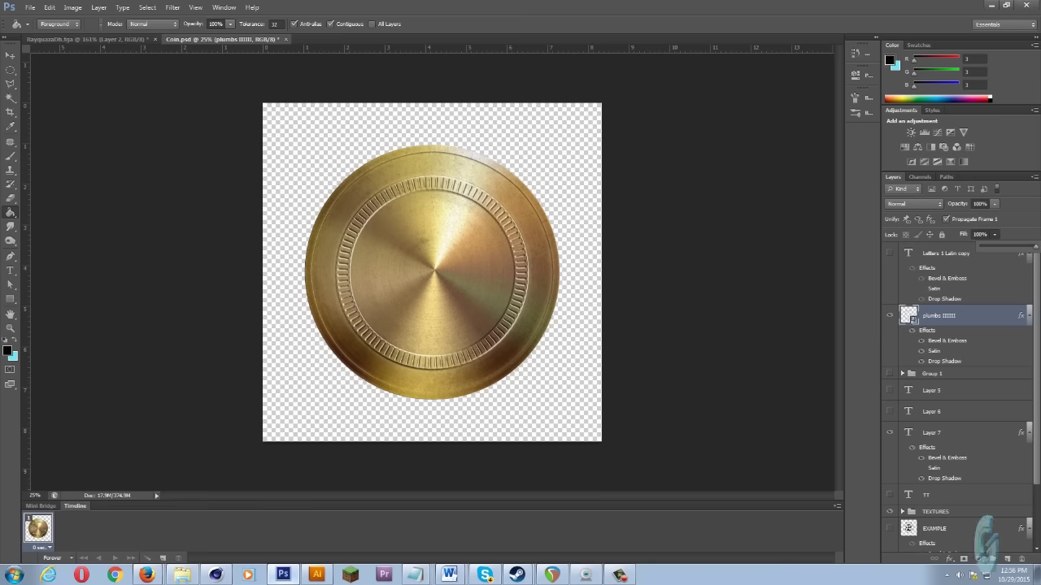
{"action": "left_click", "coordinate": [914, 332]}
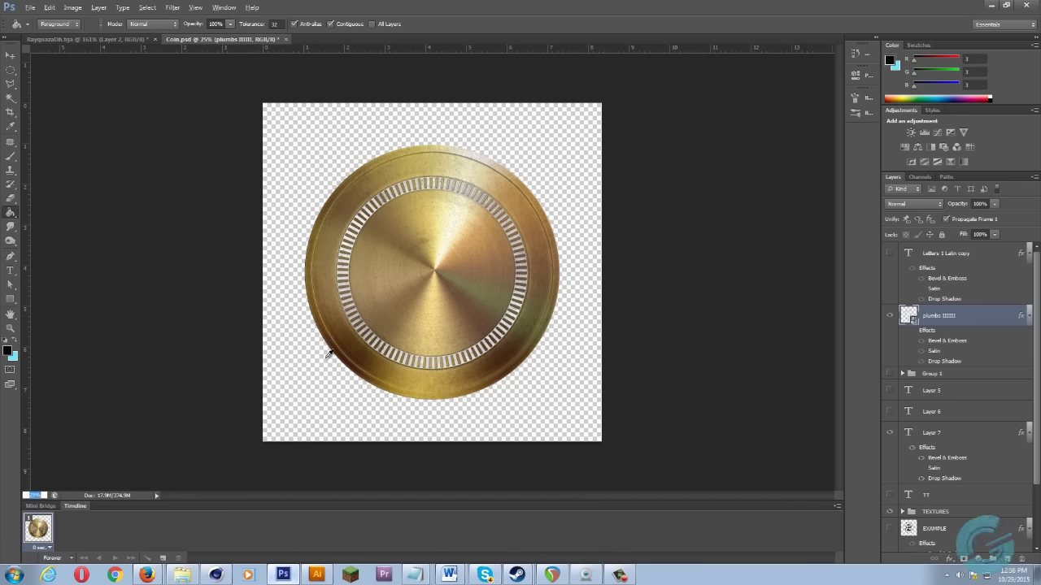
{"action": "left_click", "coordinate": [330, 354]}
{"action": "left_click", "coordinate": [539, 216]}
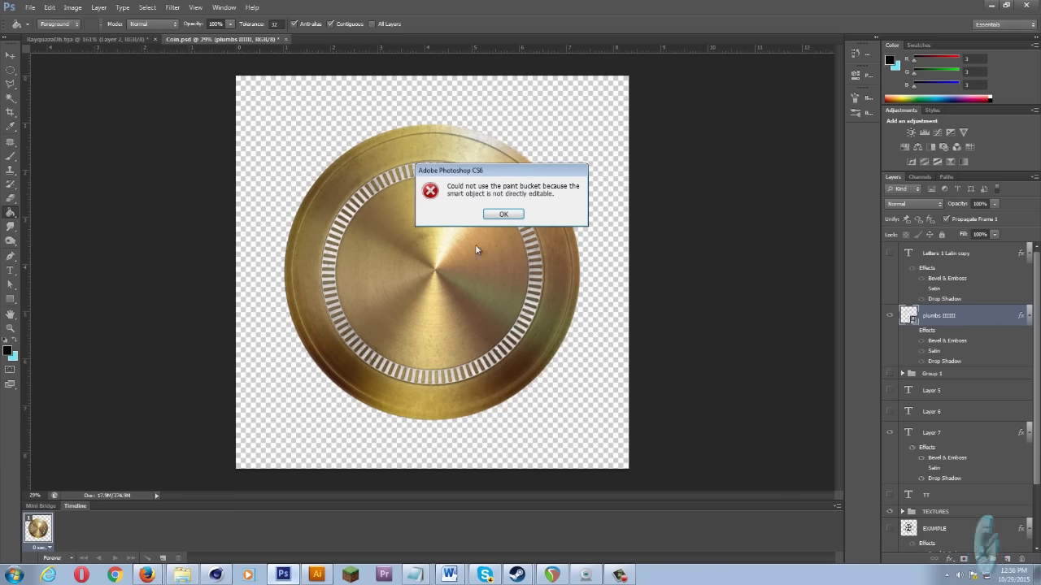
{"action": "left_click", "coordinate": [504, 214]}
{"action": "scroll", "coordinate": [425, 244], "scroll_direction": "up", "scroll_amount": 3, "text": "alt"}
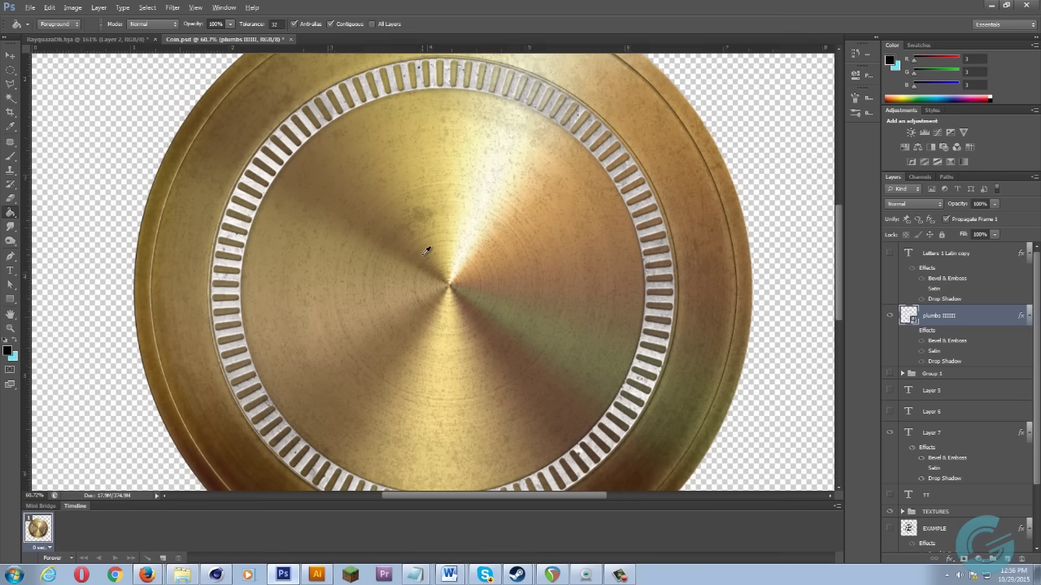
{"action": "scroll", "coordinate": [426, 251], "scroll_direction": "up", "scroll_amount": 1, "text": "alt"}
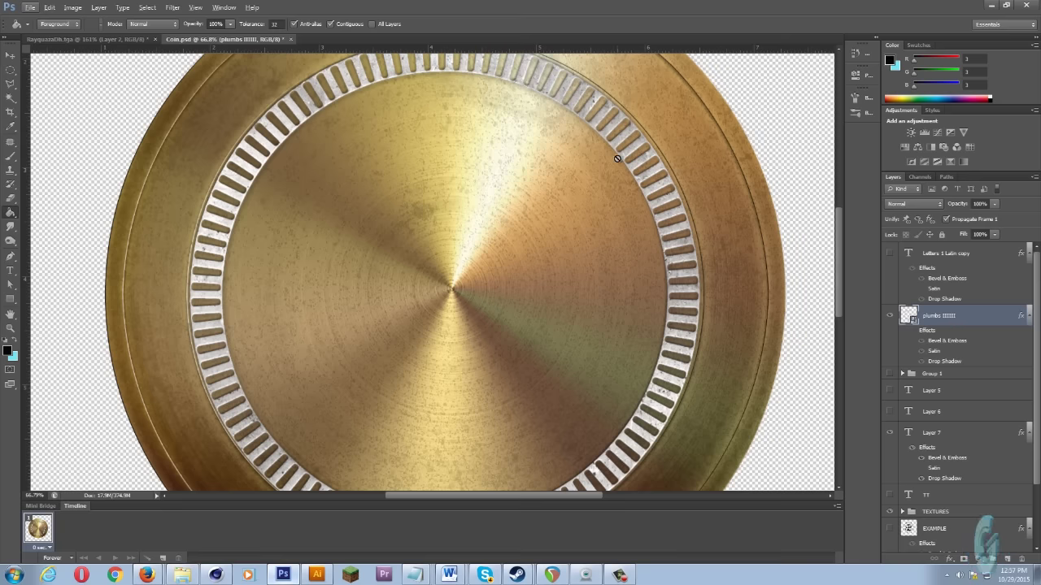
{"action": "scroll", "coordinate": [570, 225], "scroll_direction": "down", "scroll_amount": 3}
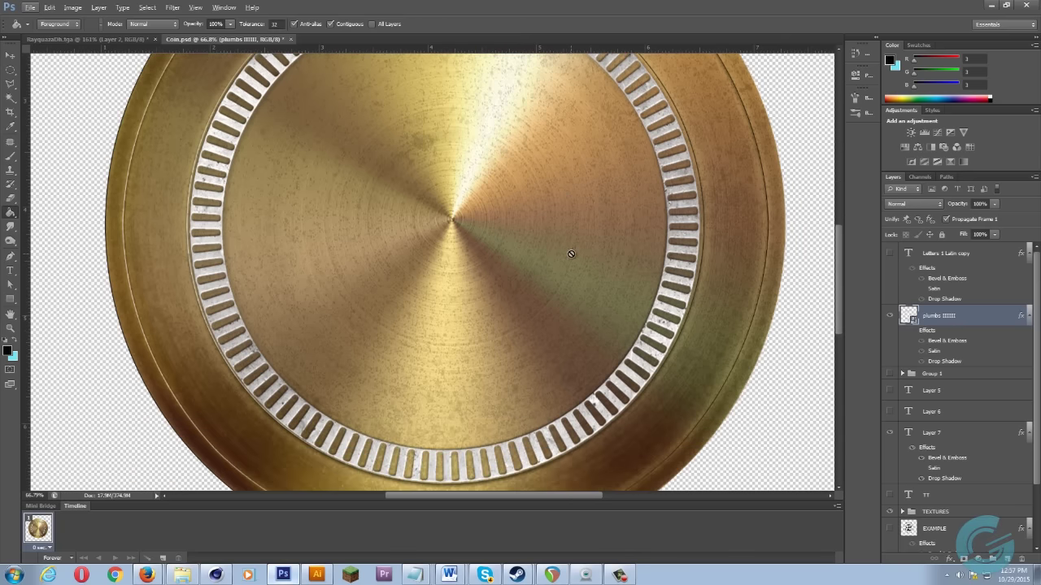
{"action": "scroll", "coordinate": [235, 203], "scroll_direction": "up", "scroll_amount": 1}
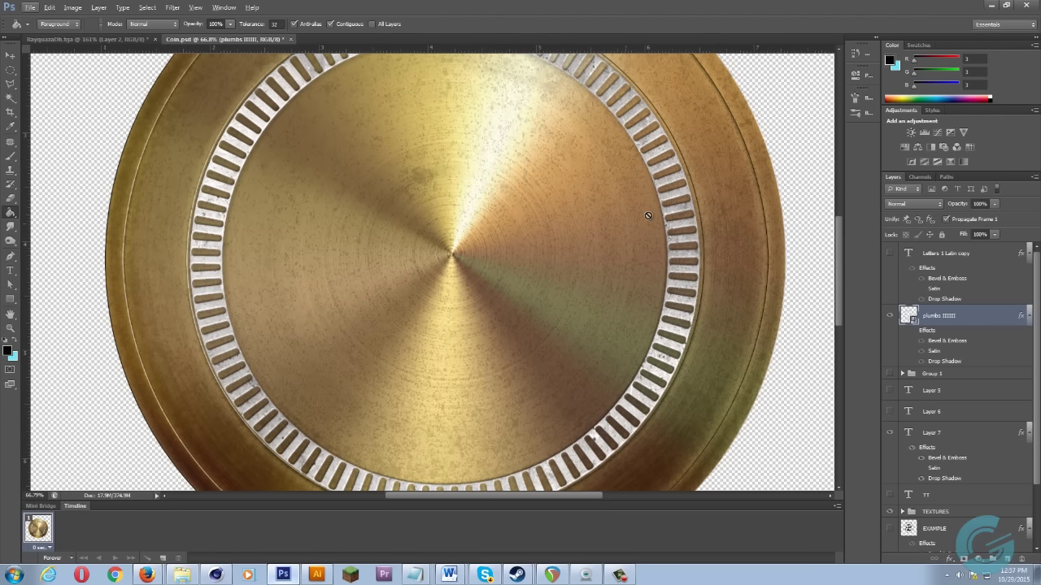
Set the plumbo IIIIII layer's fill to 0% and check its blending options.
{"action": "left_click", "coordinate": [993, 235]}
{"action": "double_click", "coordinate": [998, 322]}
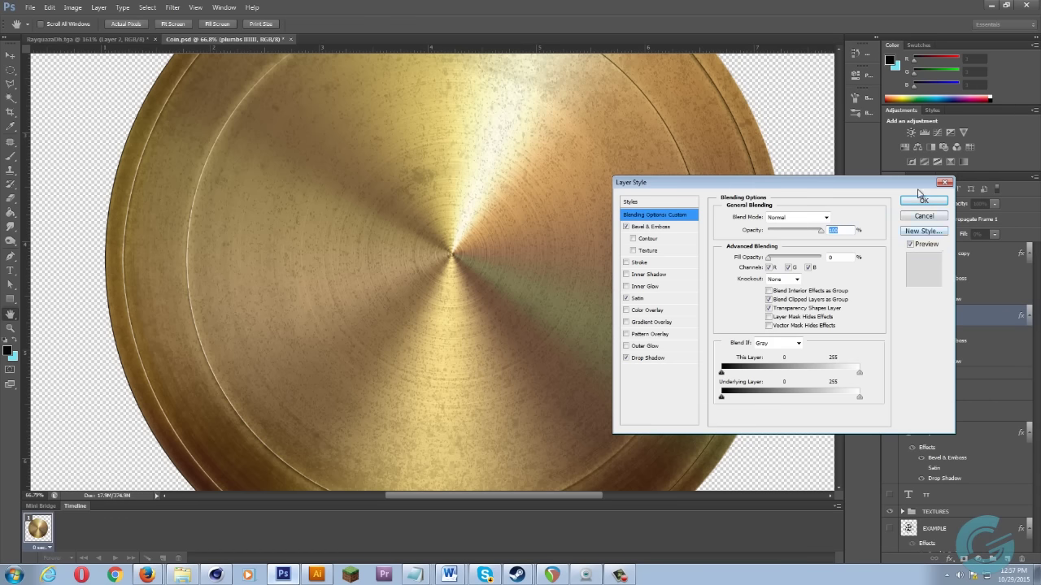
{"action": "left_click_drag", "start_coordinate": [919, 189], "coordinate": [773, 161]}
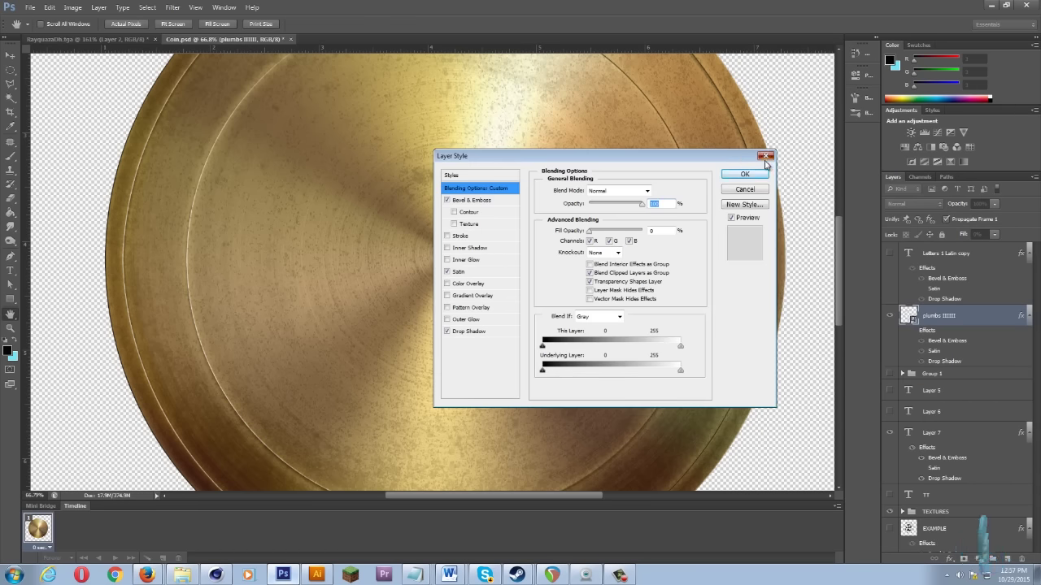
{"action": "left_click", "coordinate": [765, 156]}
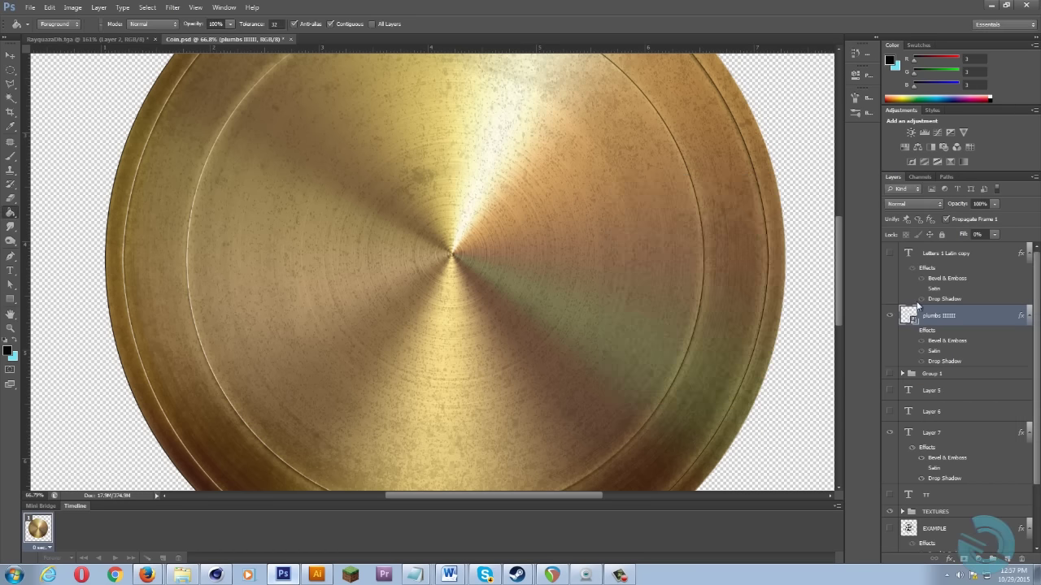
Turn the ring layer's effects back on through its layer style and review the Bevel & Emboss, Drop Shadow and Satin settings.
{"action": "double_click", "coordinate": [967, 324]}
{"action": "left_click_drag", "start_coordinate": [528, 162], "coordinate": [604, 146]}
{"action": "left_click", "coordinate": [559, 185]}
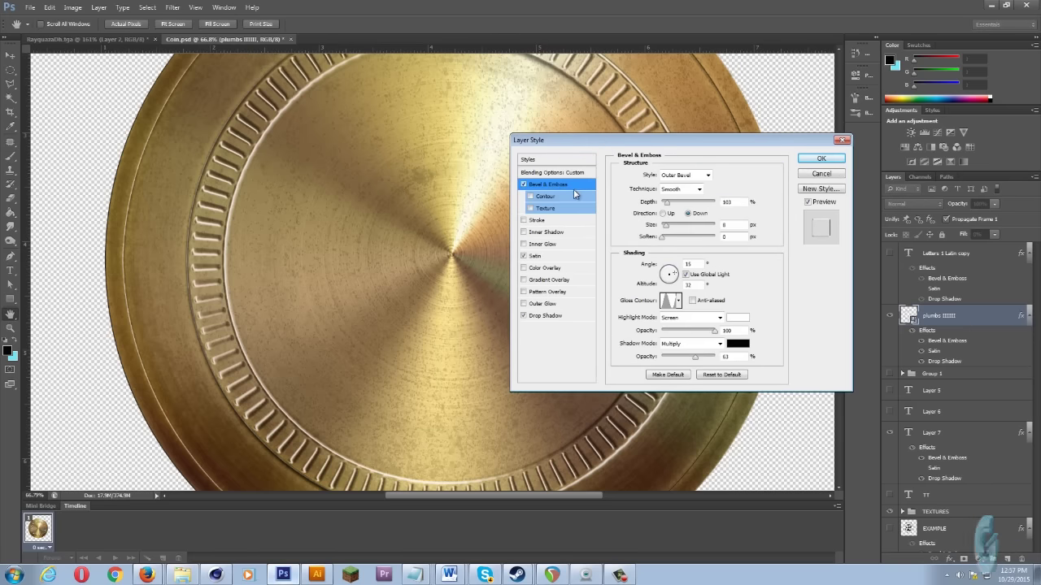
{"action": "left_click", "coordinate": [531, 198]}
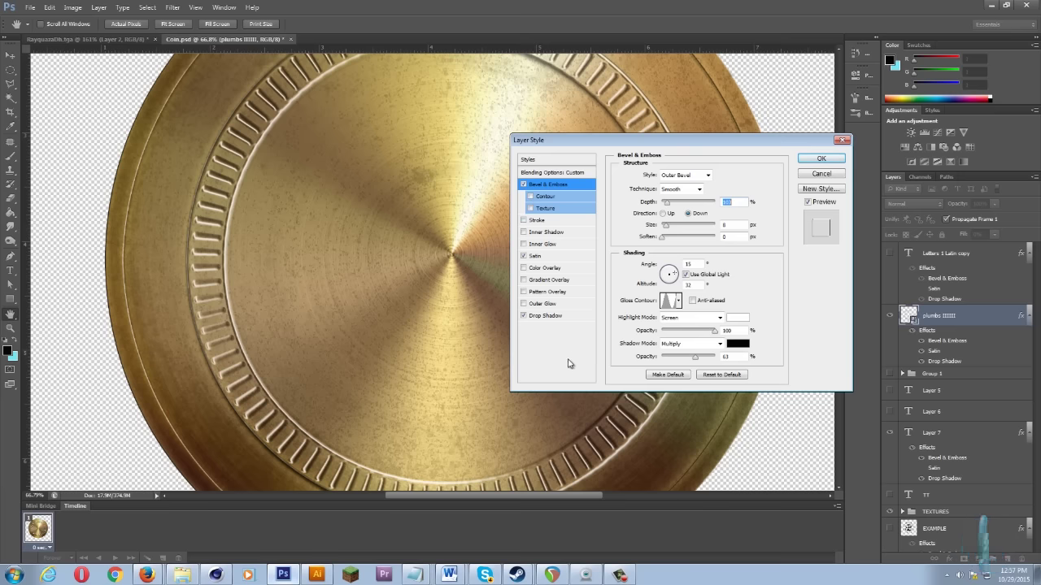
{"action": "left_click", "coordinate": [558, 317]}
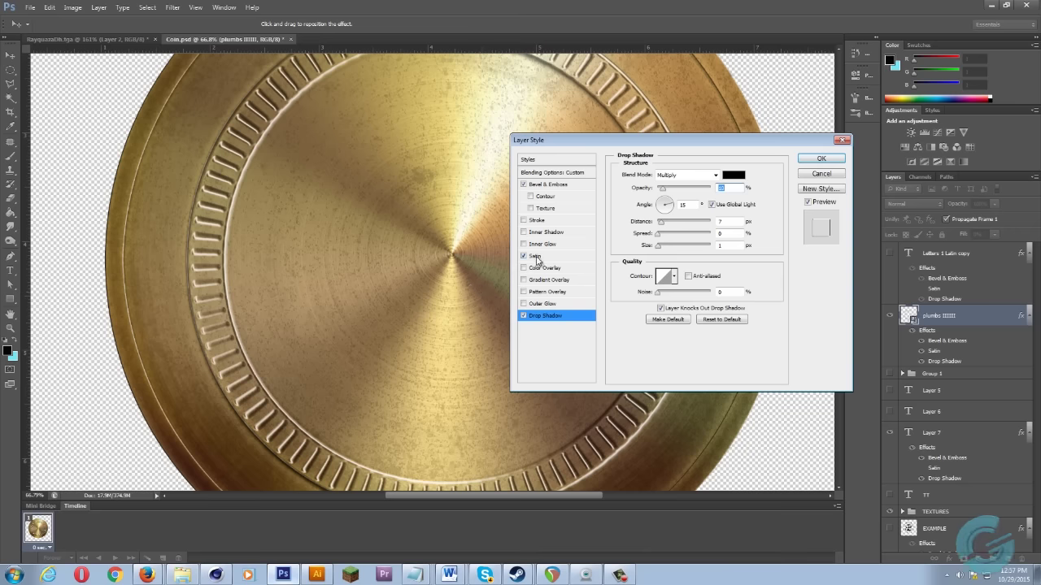
{"action": "left_click", "coordinate": [538, 257]}
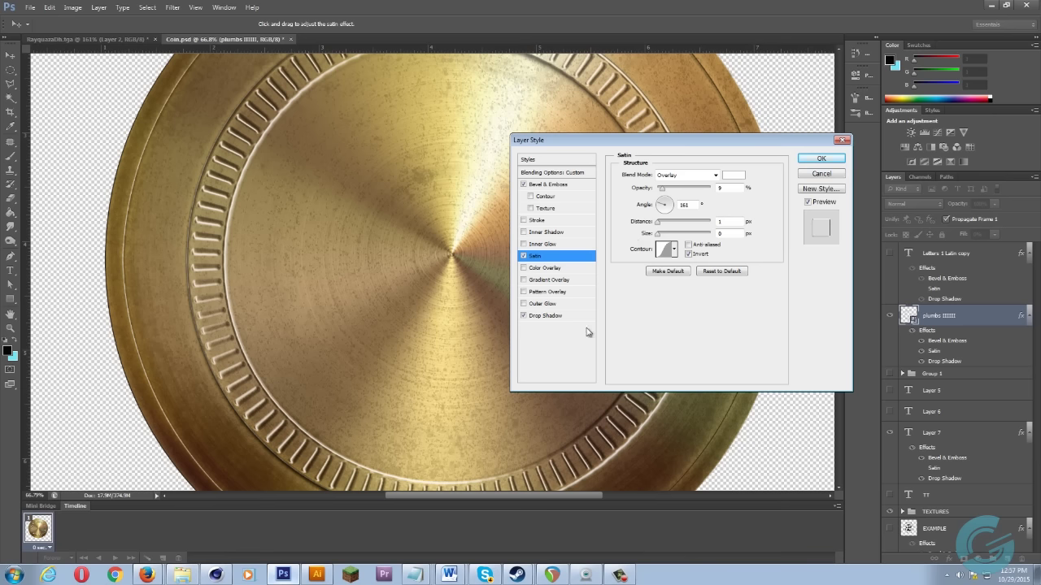
Compare the ring with and without Satin, leave Satin enabled and accept the layer style.
{"action": "left_click", "coordinate": [524, 257]}
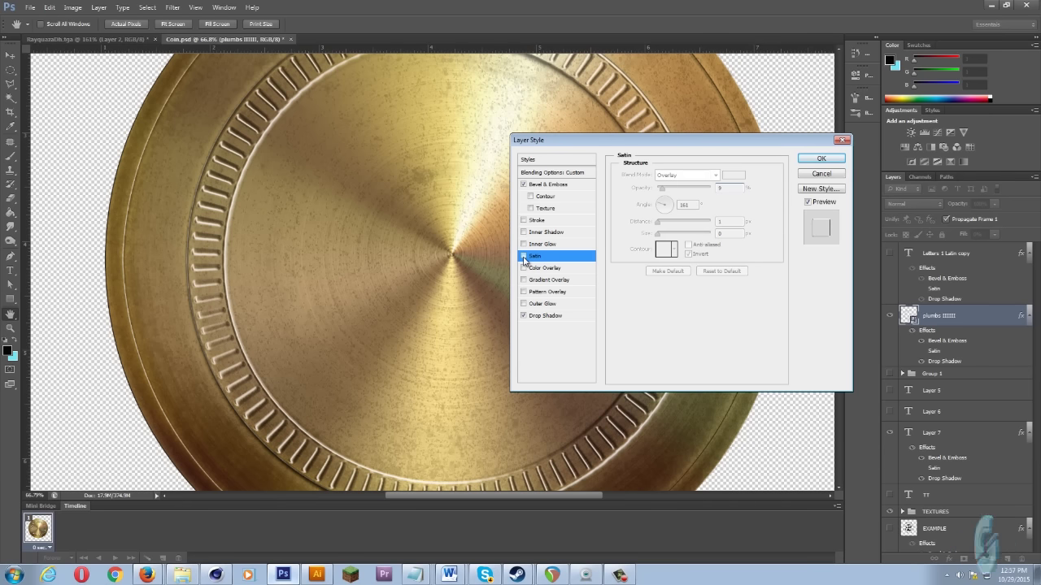
{"action": "left_click", "coordinate": [524, 256]}
{"action": "left_click", "coordinate": [524, 257]}
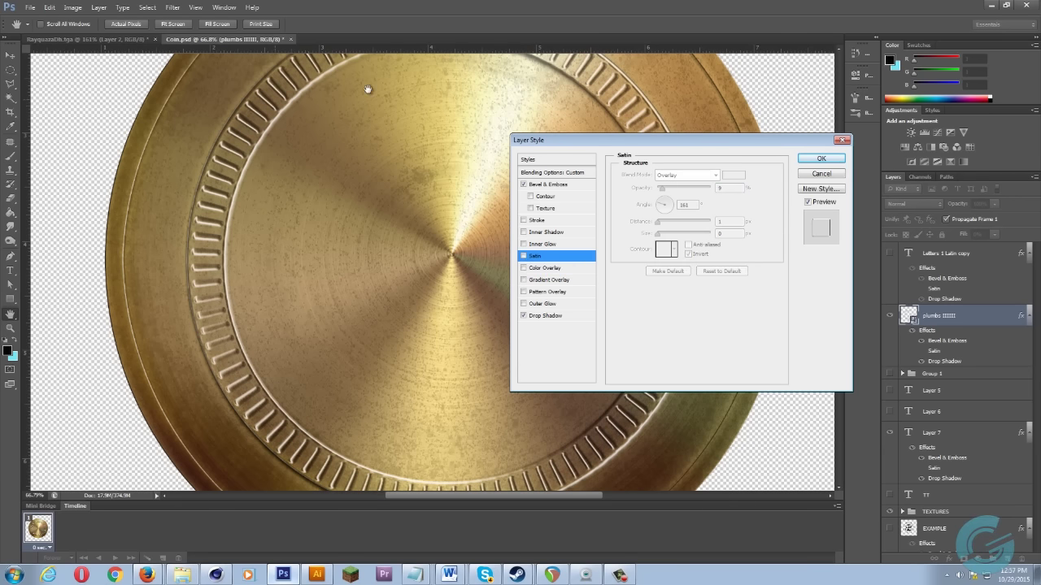
{"action": "left_click", "coordinate": [524, 257]}
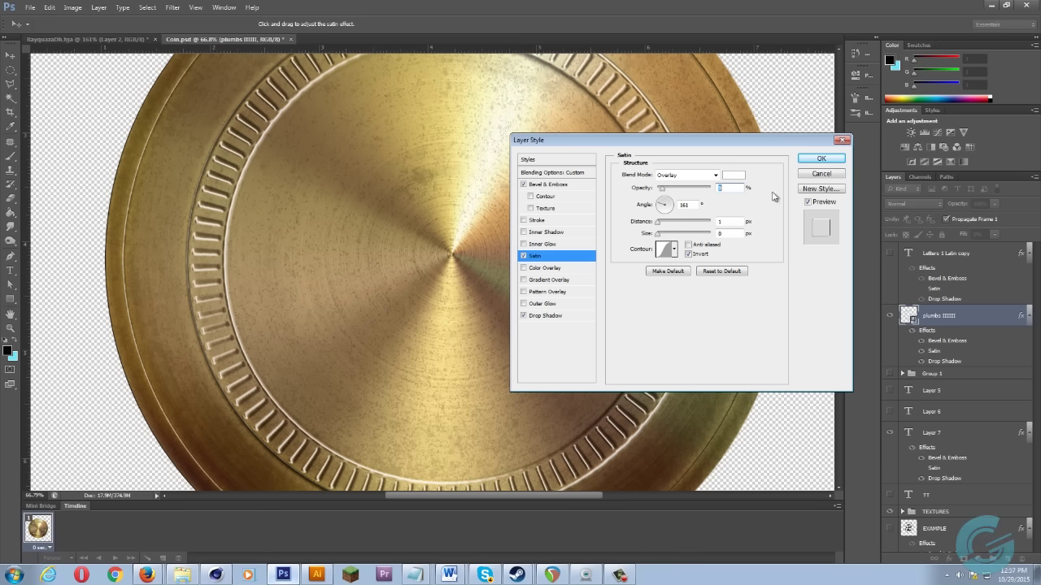
{"action": "left_click", "coordinate": [821, 159]}
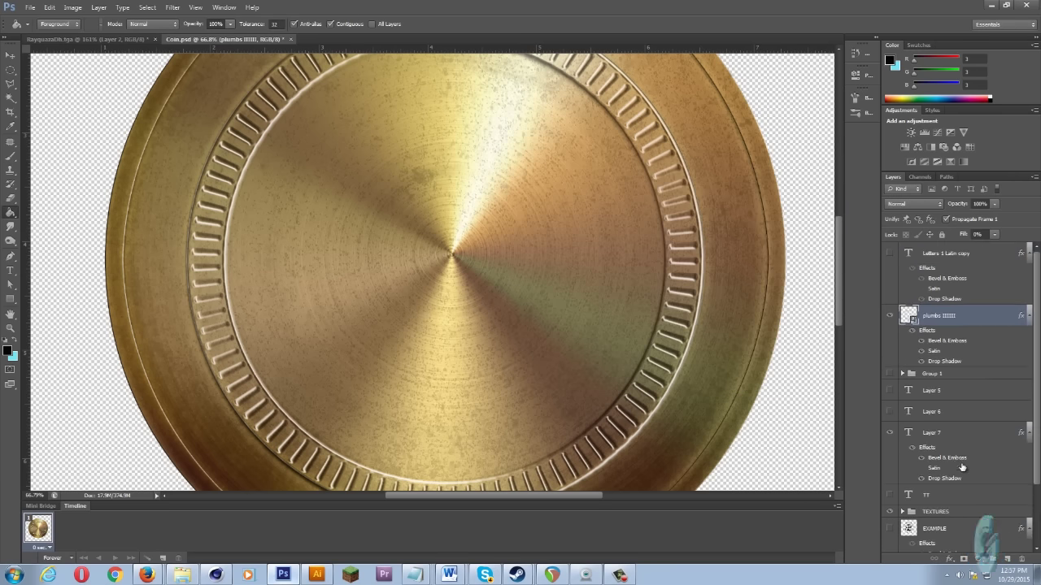
Show and select the Letters 1 Latin copy layer to add the dots around the coin's rim.
{"action": "left_click", "coordinate": [890, 254]}
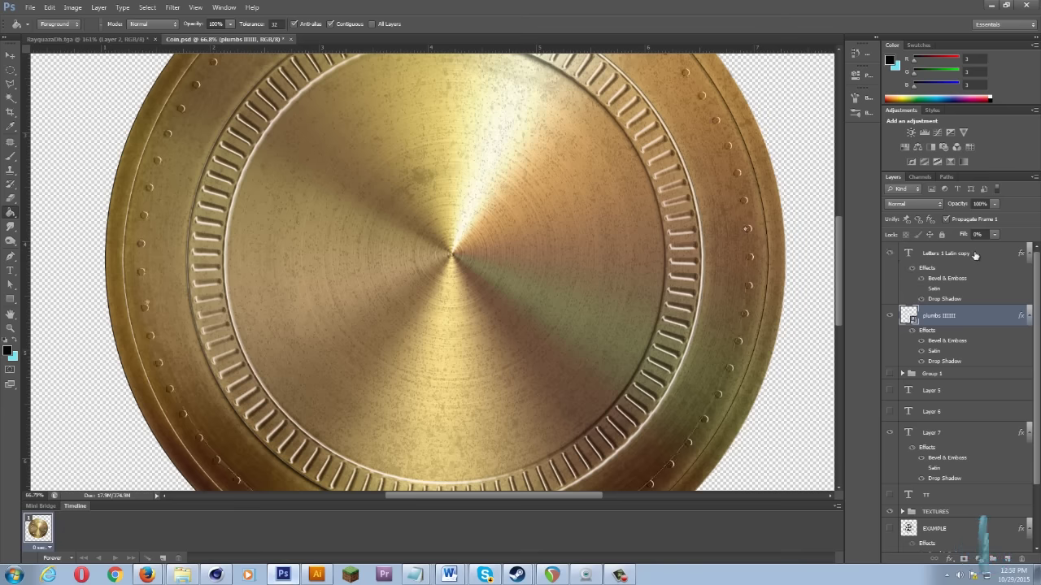
{"action": "left_click", "coordinate": [942, 254]}
{"action": "scroll", "coordinate": [915, 236], "scroll_direction": "up", "scroll_amount": 2}
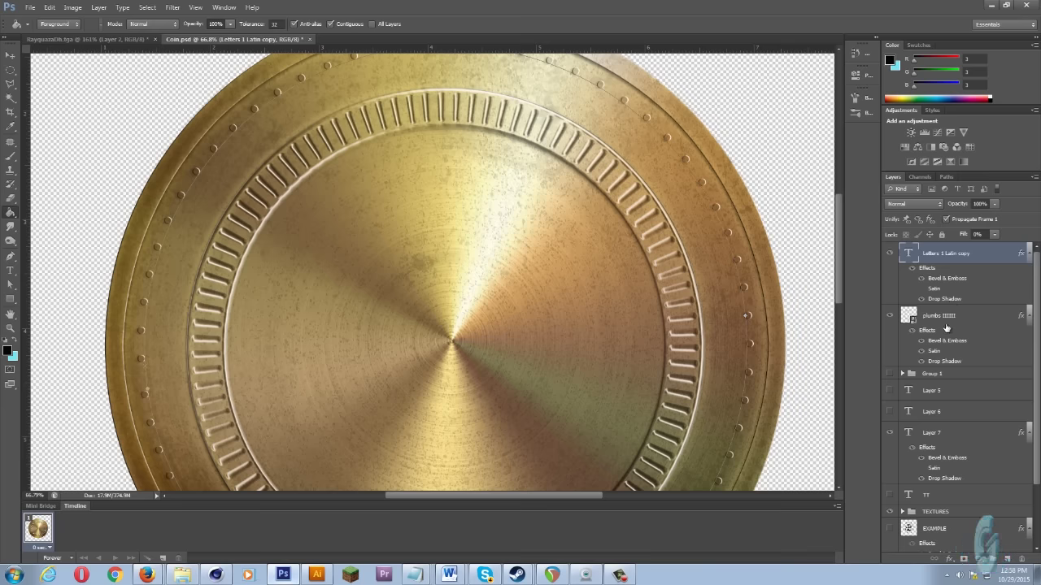
{"action": "scroll", "coordinate": [927, 368], "scroll_direction": "down", "scroll_amount": 1}
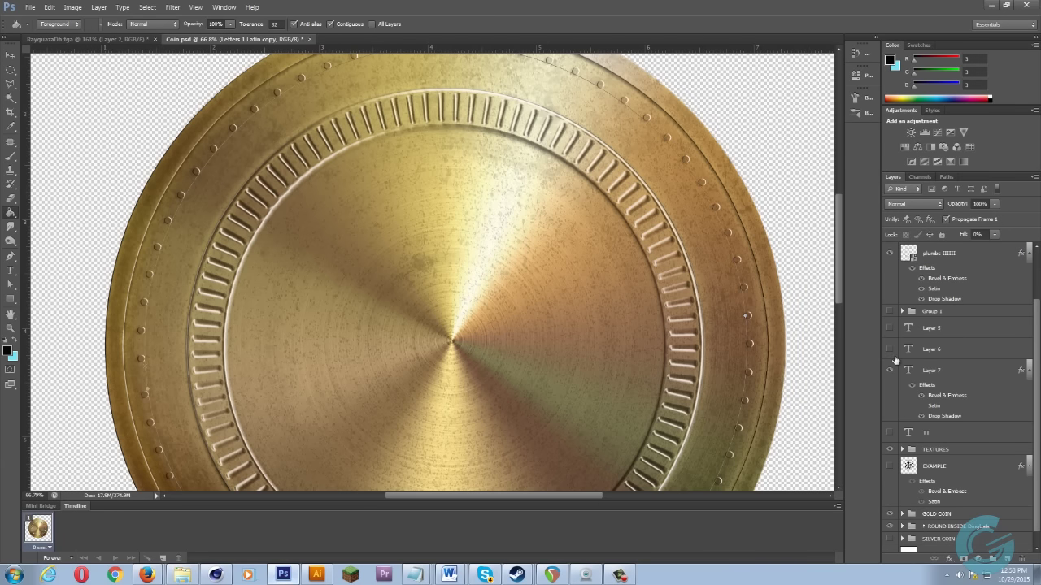
{"action": "scroll", "coordinate": [890, 359], "scroll_direction": "down", "scroll_amount": 1}
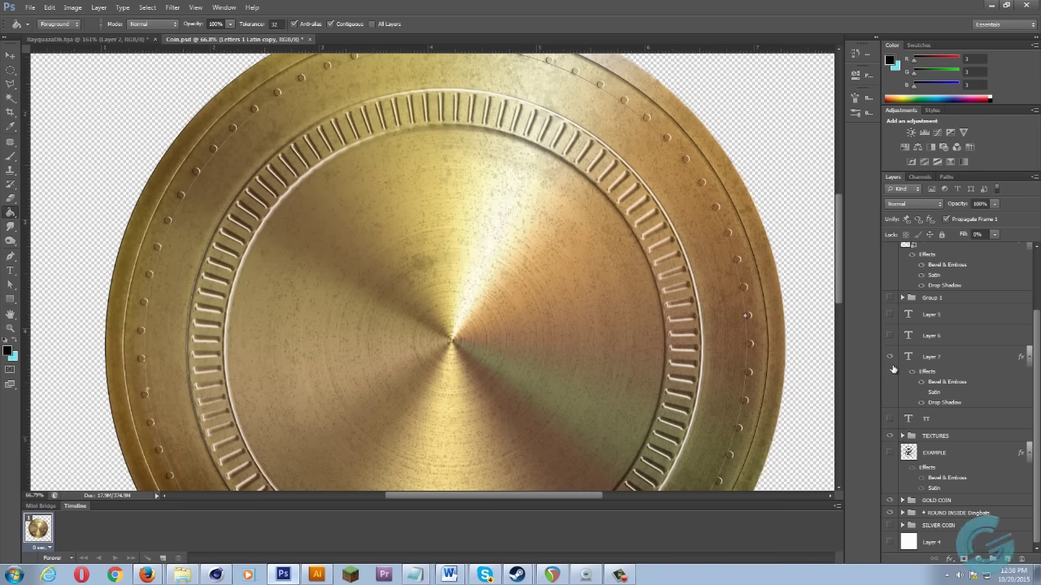
Show Group 1 with the emblem and laurel wreath, select it and expand it to reveal its layers.
{"action": "scroll", "coordinate": [895, 339], "scroll_direction": "up", "scroll_amount": 1}
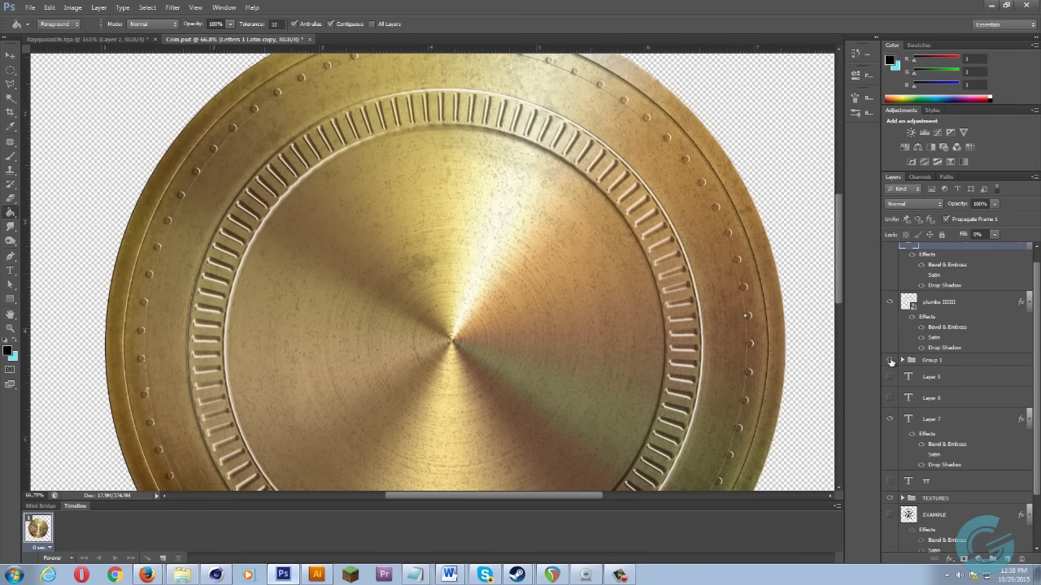
{"action": "left_click", "coordinate": [889, 360]}
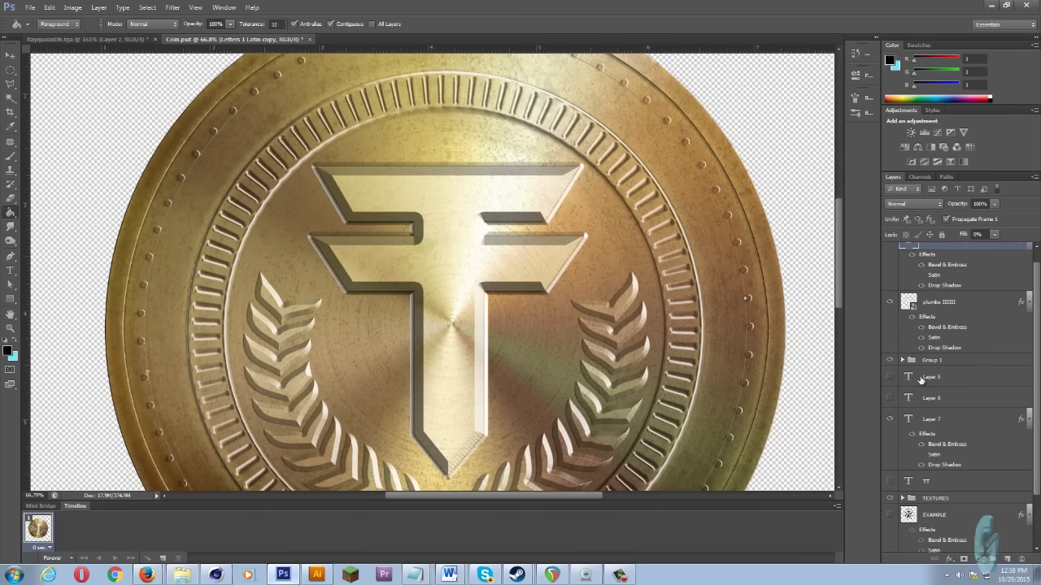
{"action": "left_click", "coordinate": [925, 362]}
{"action": "left_click", "coordinate": [902, 360]}
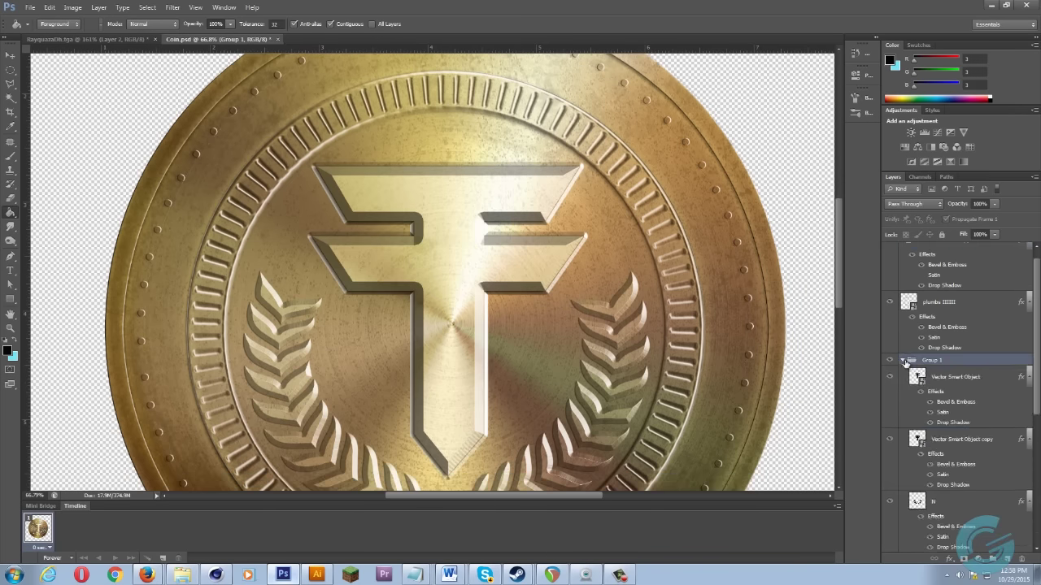
{"action": "scroll", "coordinate": [968, 313], "scroll_direction": "down", "scroll_amount": 1}
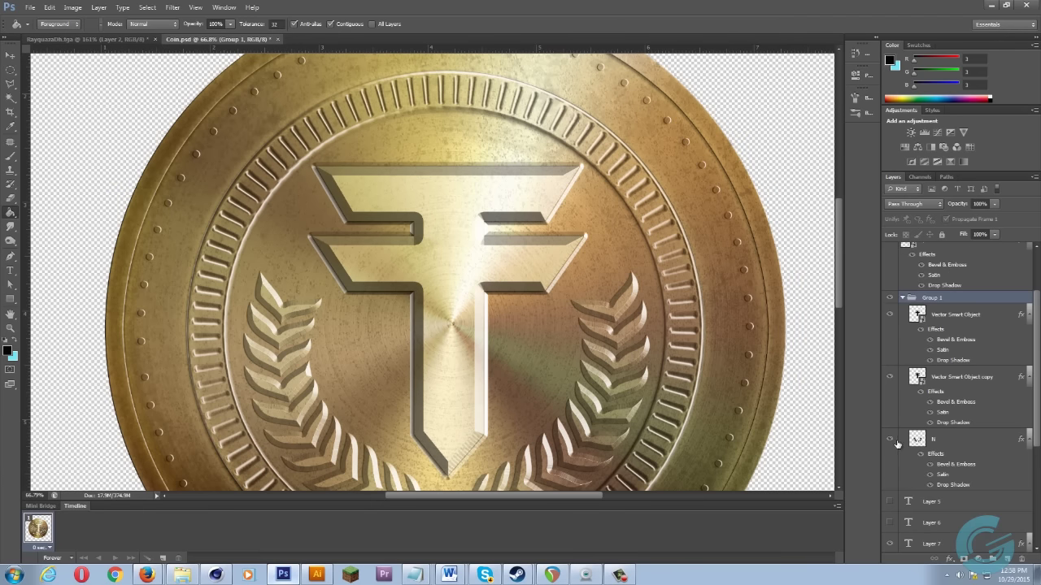
Hide the Vector Smart Object and Vector Smart Object copy layers in Group 1 and select the N layer.
{"action": "left_click", "coordinate": [889, 317]}
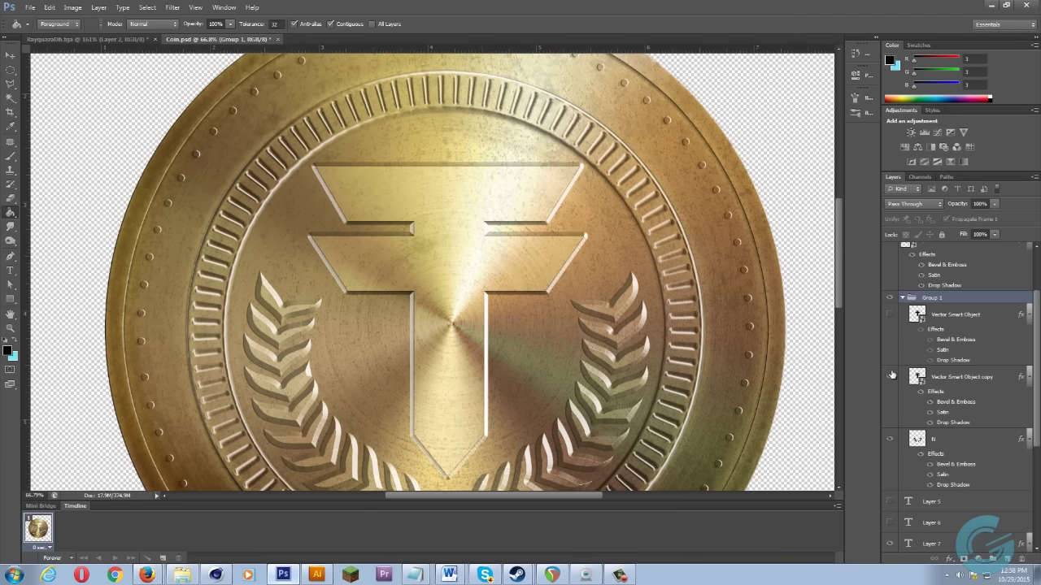
{"action": "left_click", "coordinate": [889, 378]}
{"action": "left_click", "coordinate": [898, 439]}
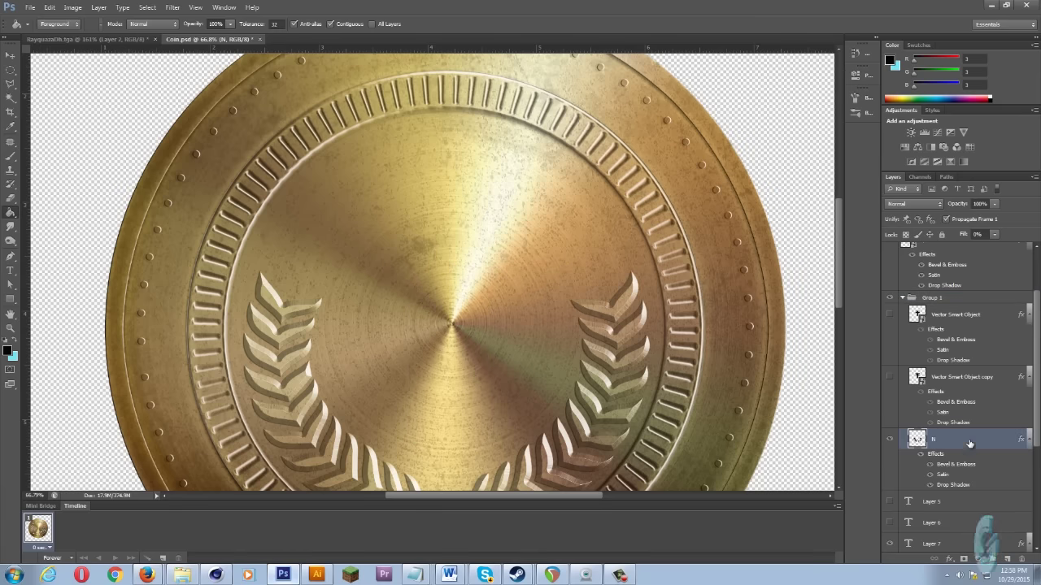
Toggle the N layer's visibility to compare the coin with and without the laurel wreath.
{"action": "left_click", "coordinate": [889, 439]}
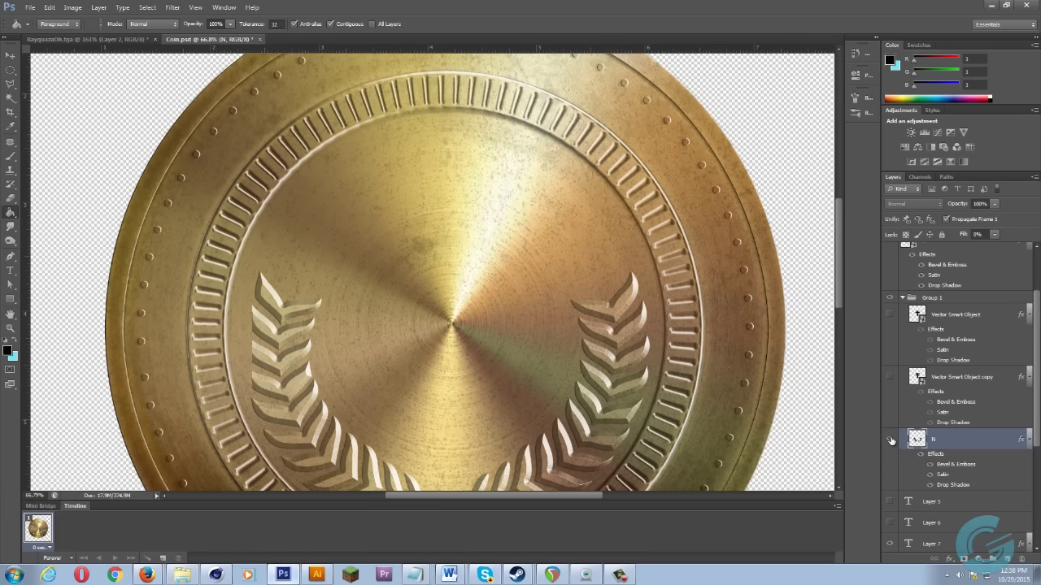
{"action": "left_click", "coordinate": [890, 439]}
{"action": "left_click", "coordinate": [890, 439]}
{"action": "left_click", "coordinate": [889, 439]}
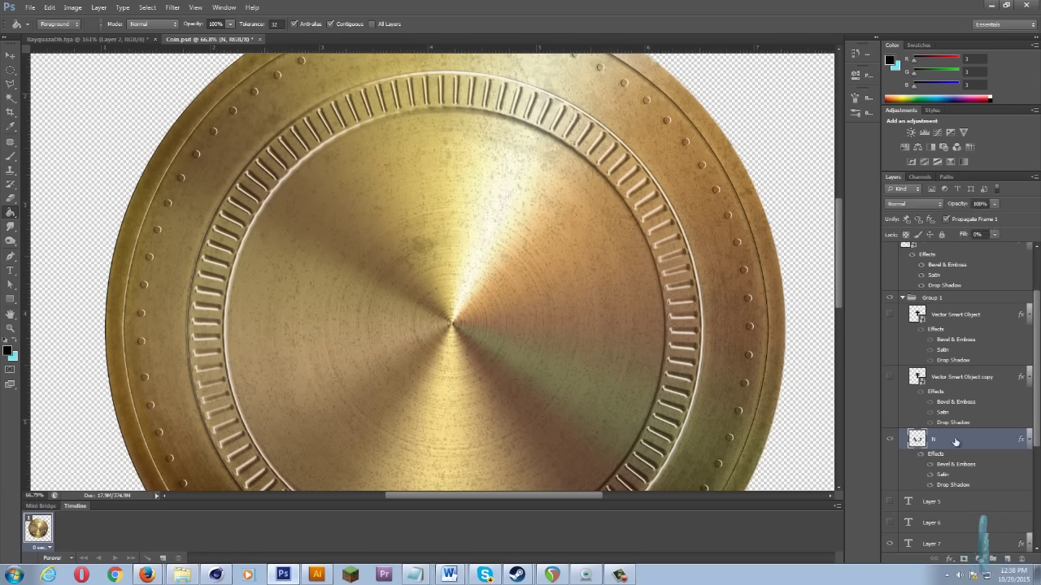
Set the N layer's fill to 100% and turn off its effects to inspect the plain laurel shape.
{"action": "left_click", "coordinate": [995, 235]}
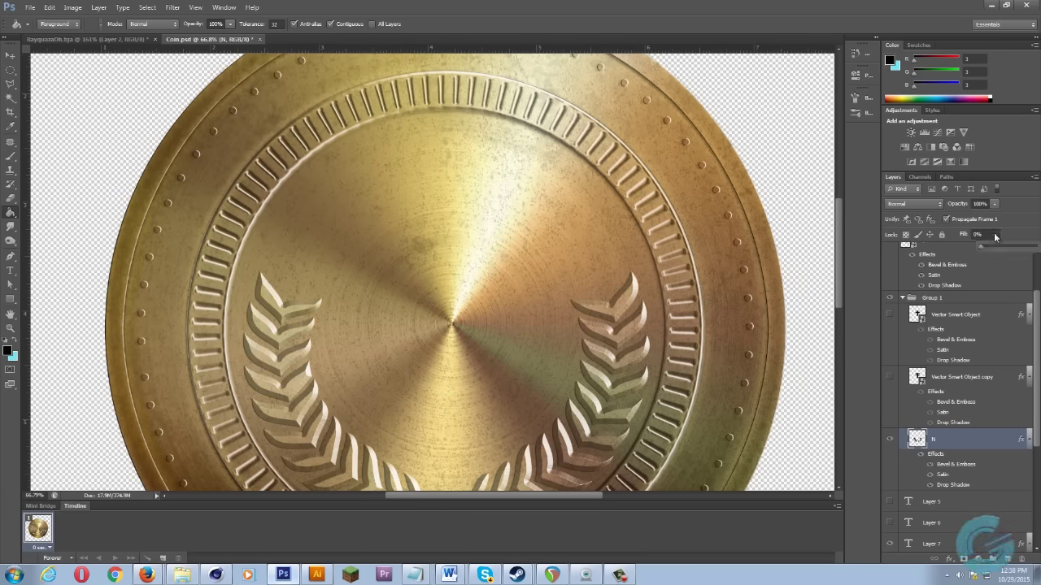
{"action": "left_click_drag", "start_coordinate": [993, 249], "coordinate": [1038, 247]}
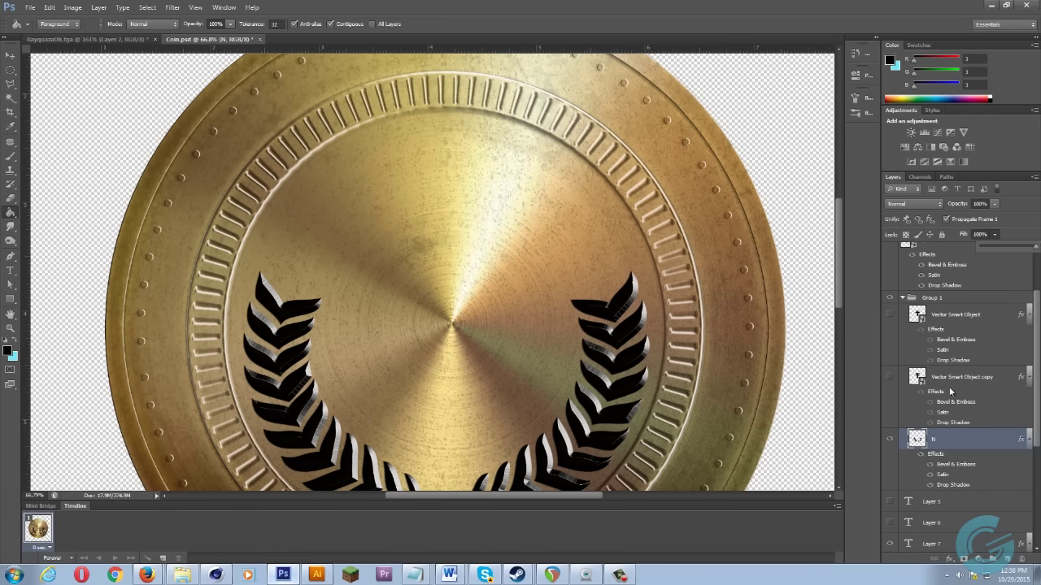
{"action": "left_click", "coordinate": [922, 454]}
{"action": "scroll", "coordinate": [537, 358], "scroll_direction": "down", "scroll_amount": 2}
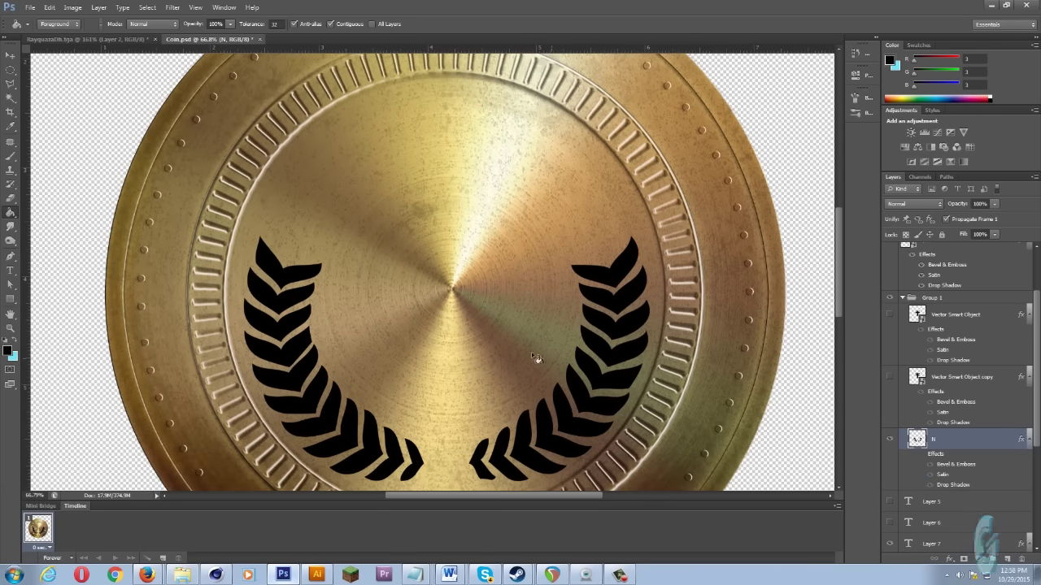
{"action": "scroll", "coordinate": [298, 332], "scroll_direction": "down", "scroll_amount": 1}
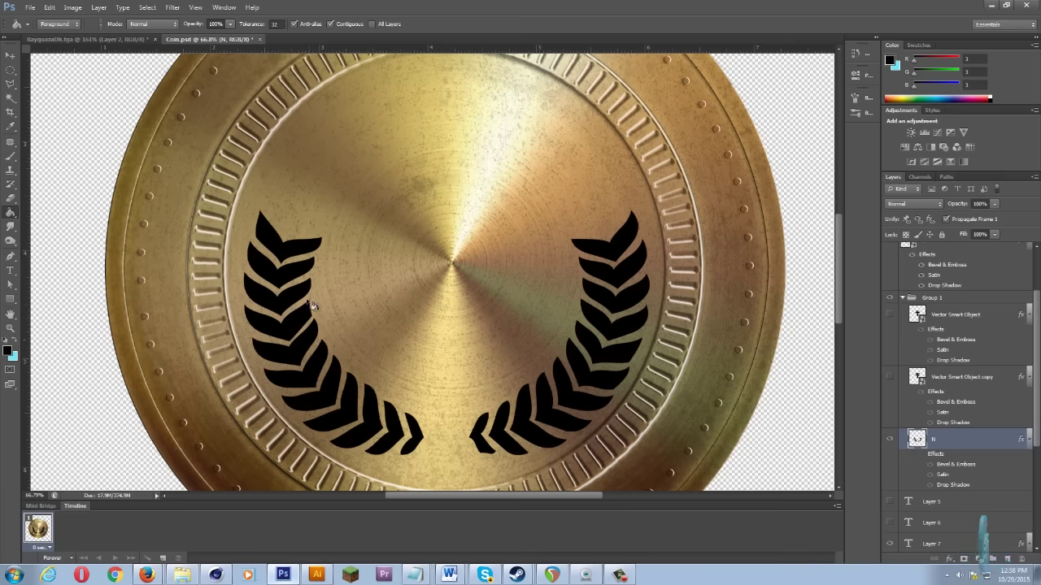
Set the N layer's fill to 0% and turn its effects back on.
{"action": "left_click", "coordinate": [992, 237]}
{"action": "left_click_drag", "start_coordinate": [947, 256], "coordinate": [933, 257]}
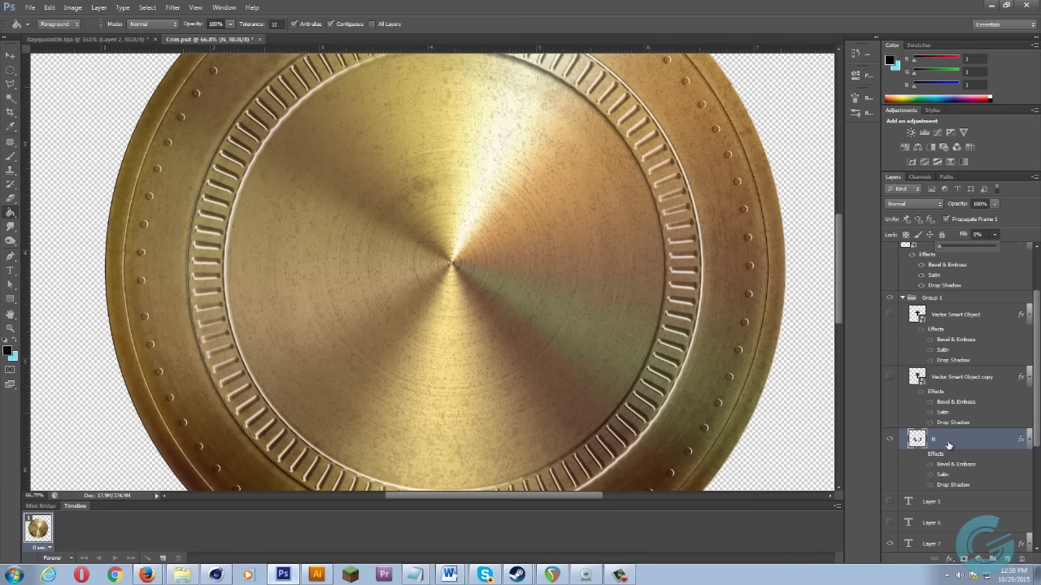
{"action": "left_click", "coordinate": [921, 455]}
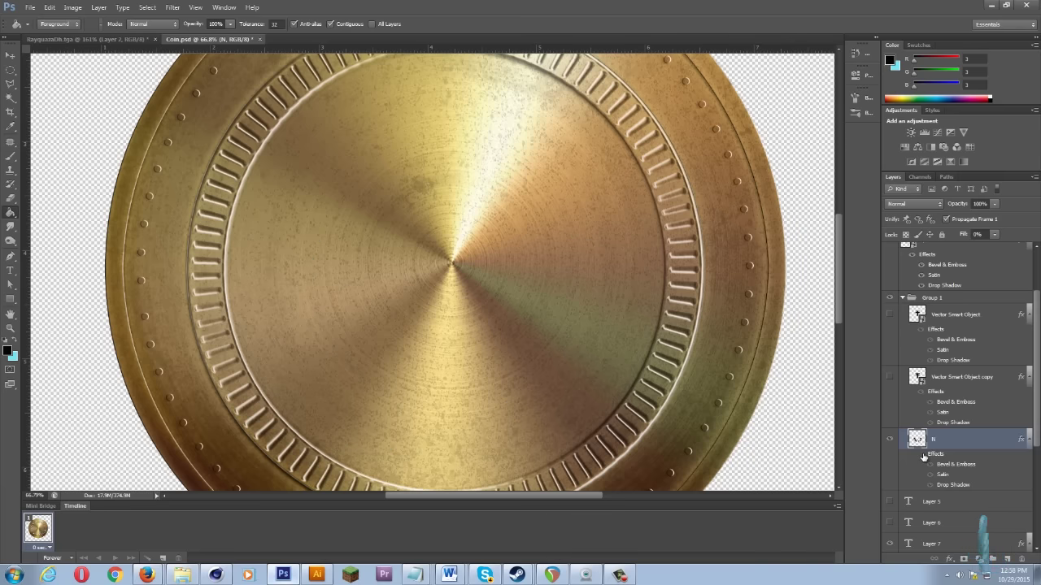
Review the laurel layer's Bevel & Emboss, Contour, Texture, Satin and Drop Shadow settings and accept the layer style.
{"action": "double_click", "coordinate": [969, 447]}
{"action": "left_click", "coordinate": [557, 186]}
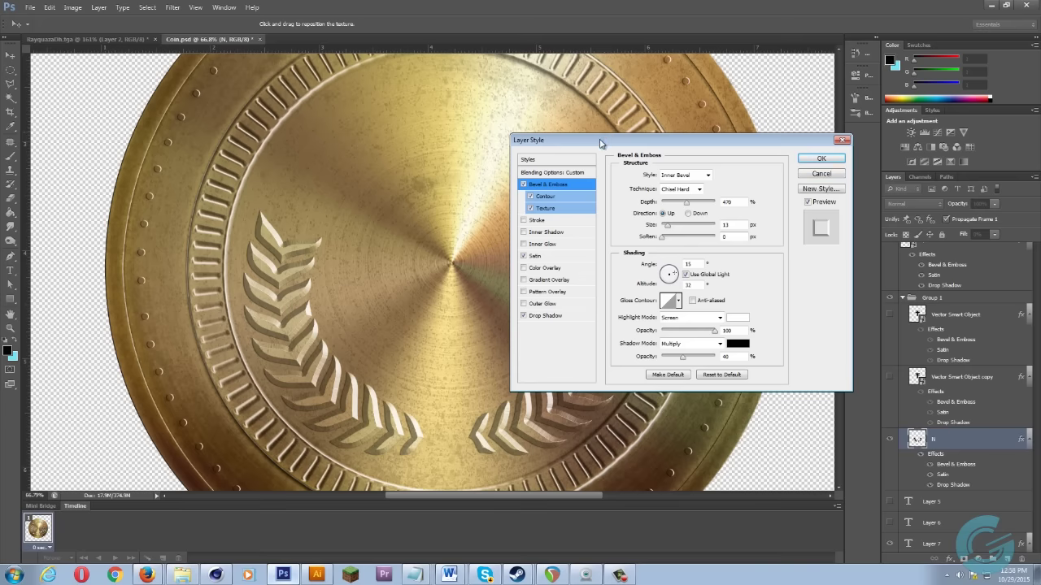
{"action": "left_click_drag", "start_coordinate": [600, 144], "coordinate": [557, 128]}
{"action": "left_click", "coordinate": [505, 182]}
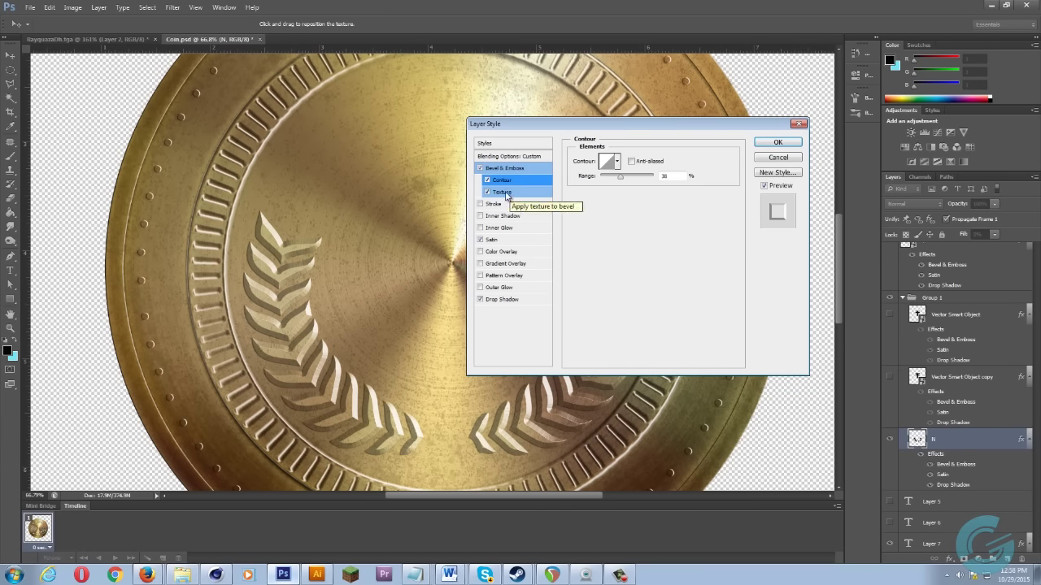
{"action": "left_click", "coordinate": [505, 195]}
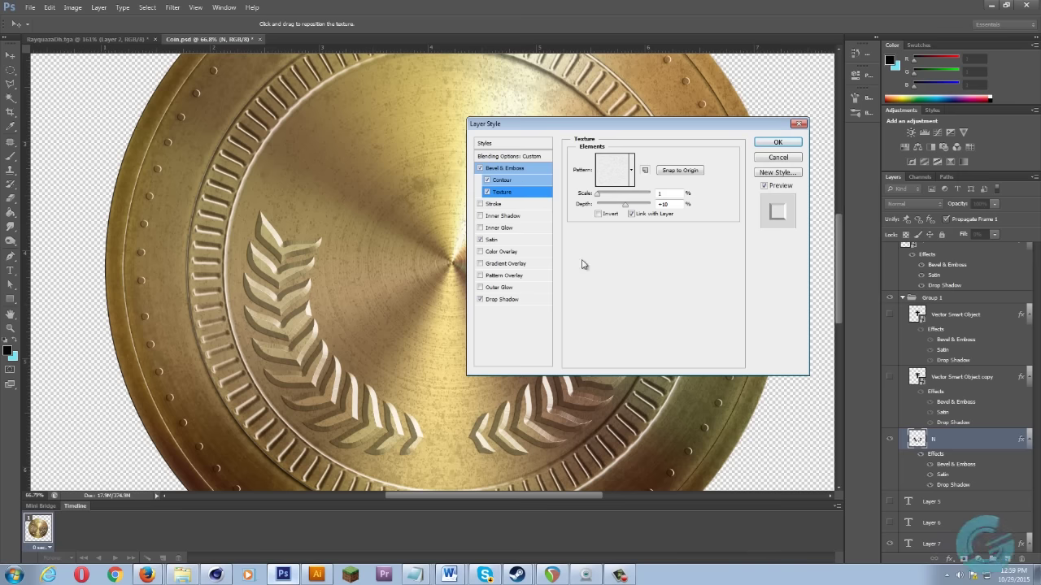
{"action": "left_click", "coordinate": [493, 241]}
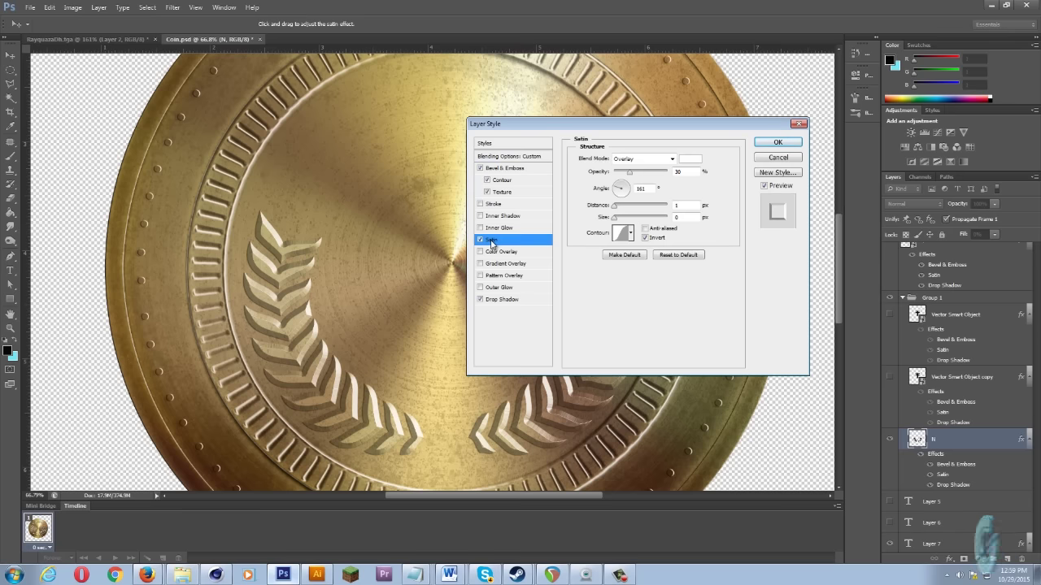
{"action": "left_click", "coordinate": [504, 300]}
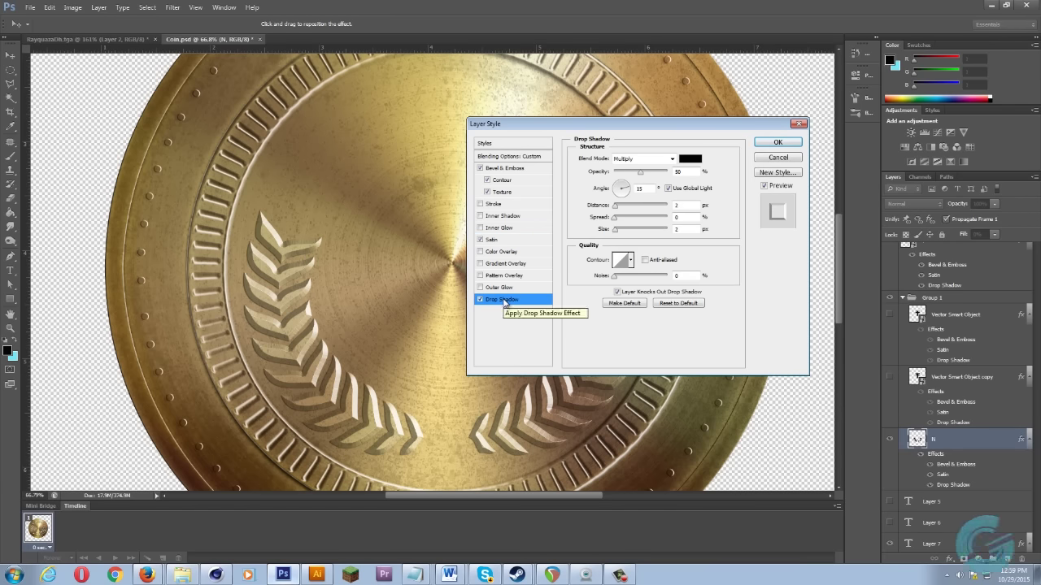
{"action": "left_click", "coordinate": [778, 142]}
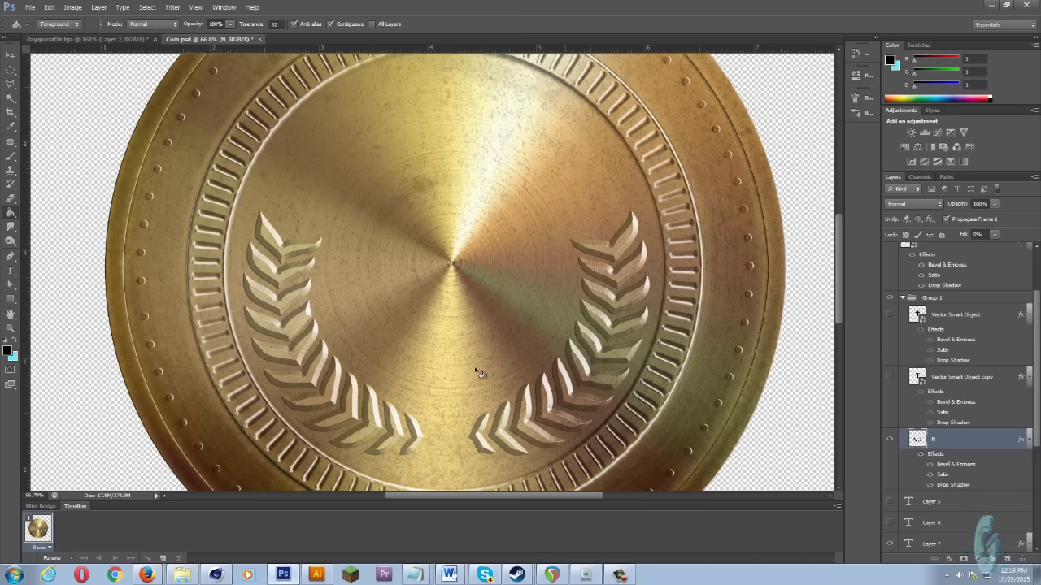
Show the Vector Smart Object copy layer and set its fill opacity to 100% in the layer style.
{"action": "left_click", "coordinate": [890, 379]}
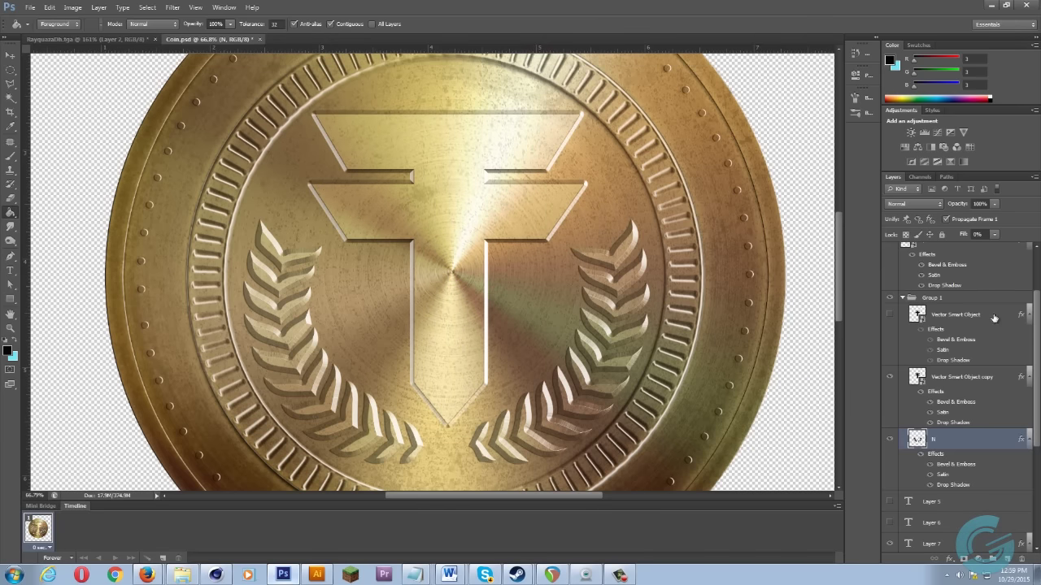
{"action": "left_click", "coordinate": [1001, 382]}
{"action": "double_click", "coordinate": [1003, 381]}
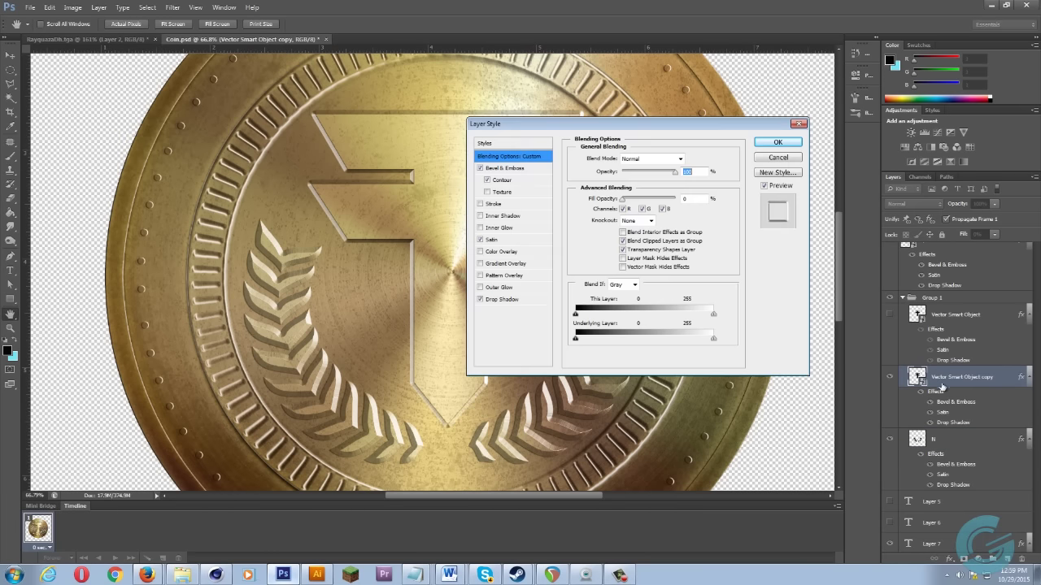
{"action": "left_click", "coordinate": [521, 168]}
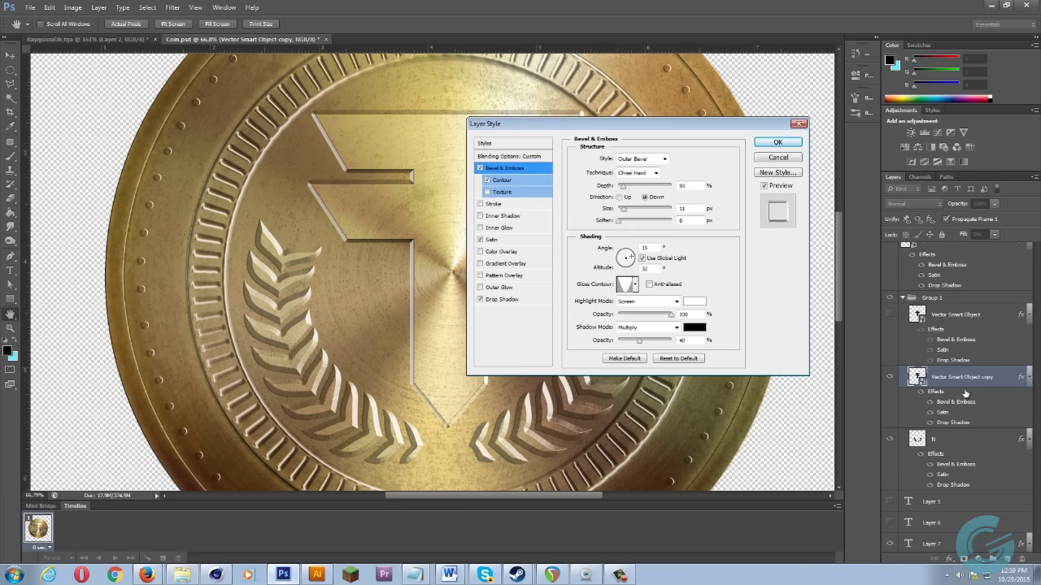
{"action": "left_click", "coordinate": [516, 155]}
{"action": "left_click_drag", "start_coordinate": [638, 204], "coordinate": [683, 200]}
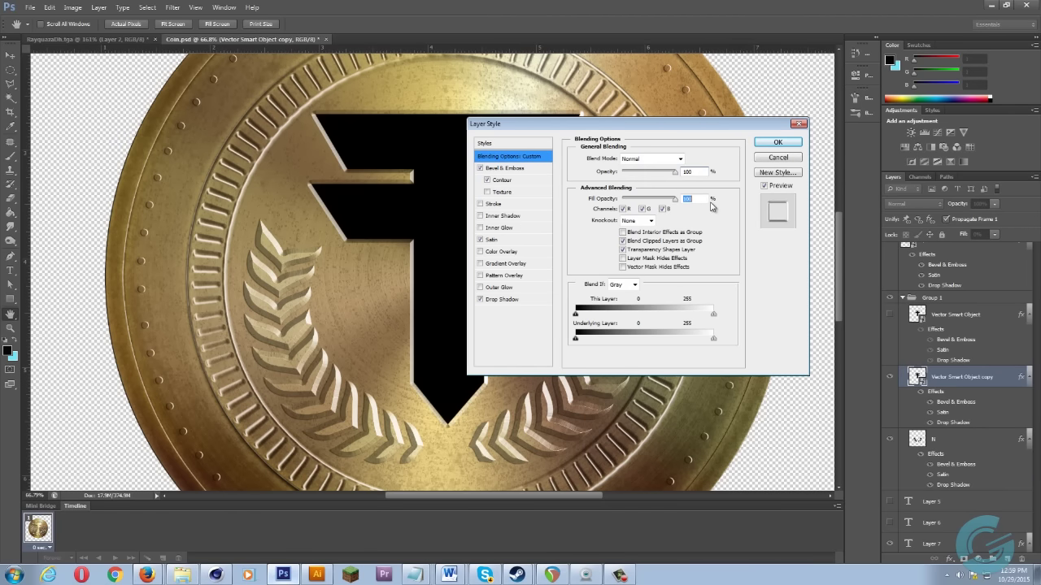
{"action": "left_click", "coordinate": [777, 143]}
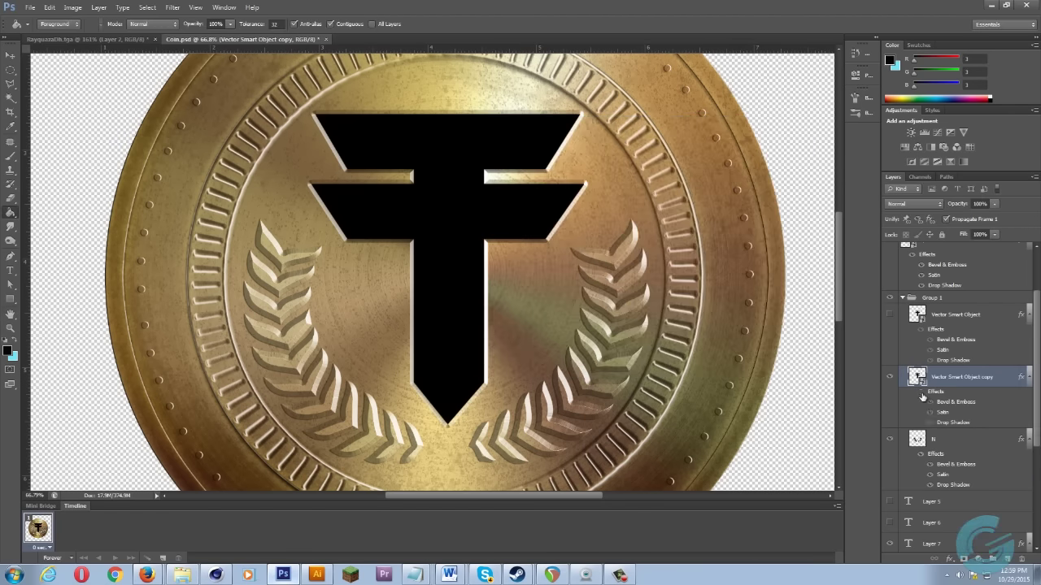
Toggle the Vector Smart Object copy layer's effects, review its Bevel & Emboss settings and accept the layer style.
{"action": "left_click", "coordinate": [923, 393]}
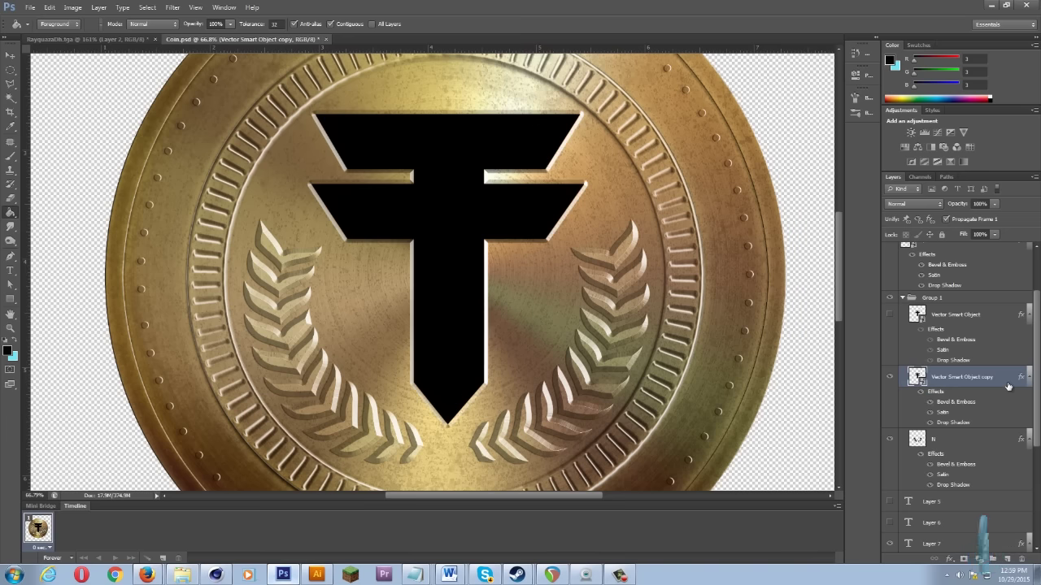
{"action": "double_click", "coordinate": [945, 393]}
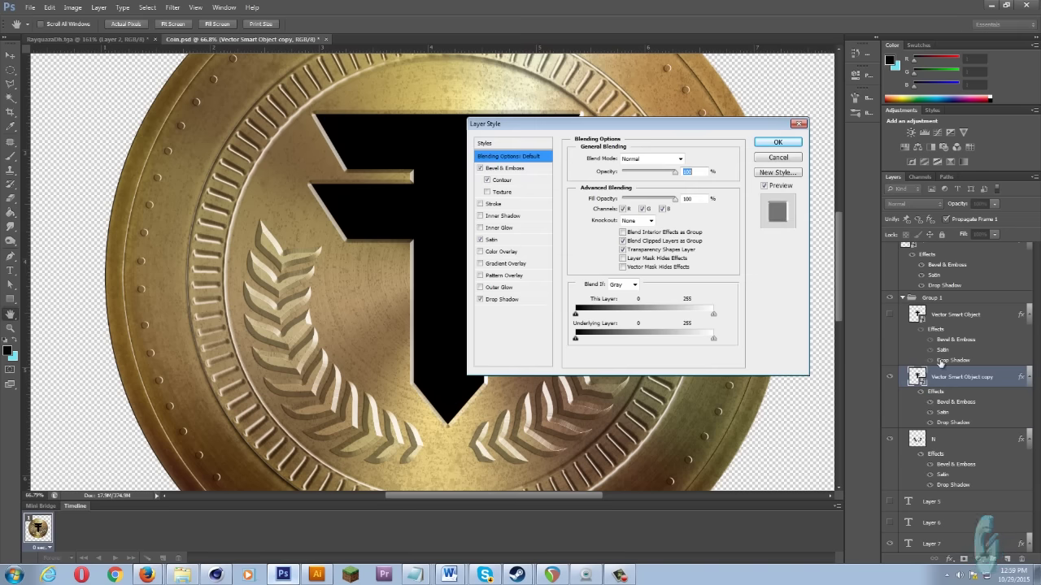
{"action": "left_click", "coordinate": [504, 168]}
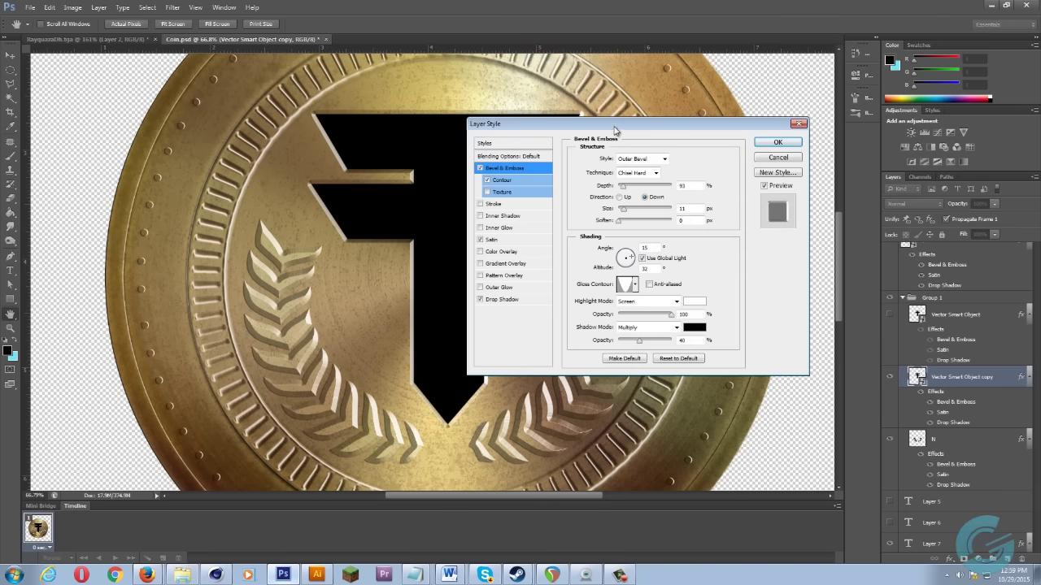
{"action": "left_click_drag", "start_coordinate": [615, 130], "coordinate": [527, 185]}
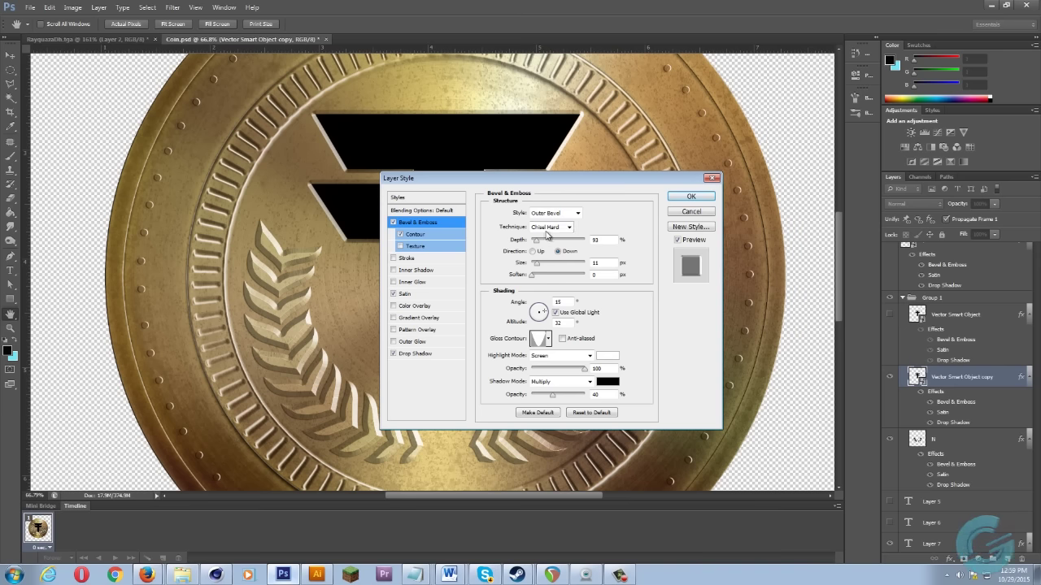
{"action": "left_click", "coordinate": [692, 197]}
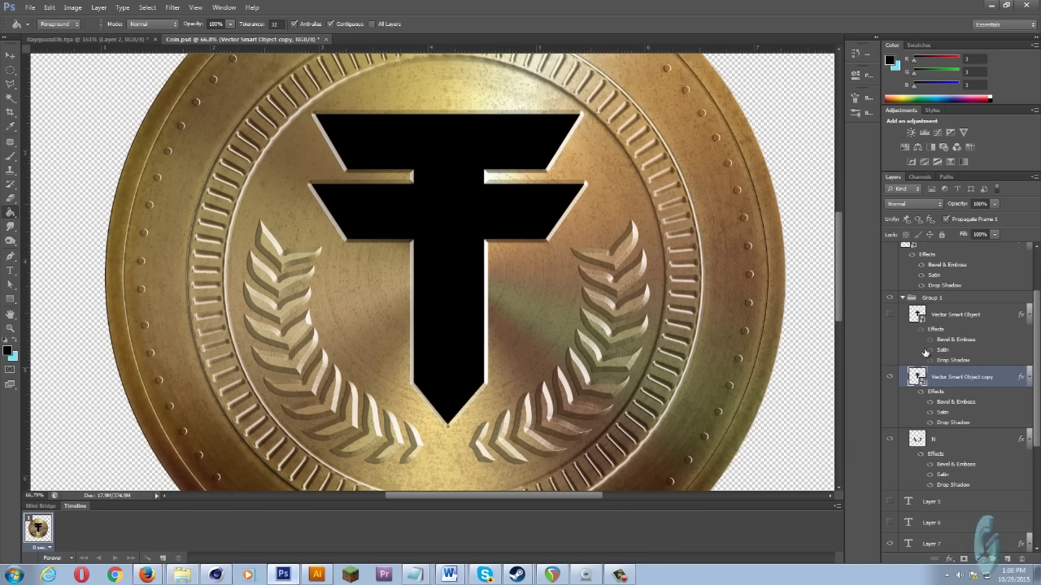
Show the Vector Smart Object layer, review its Bevel & Emboss settings and accept the layer style.
{"action": "left_click", "coordinate": [888, 315]}
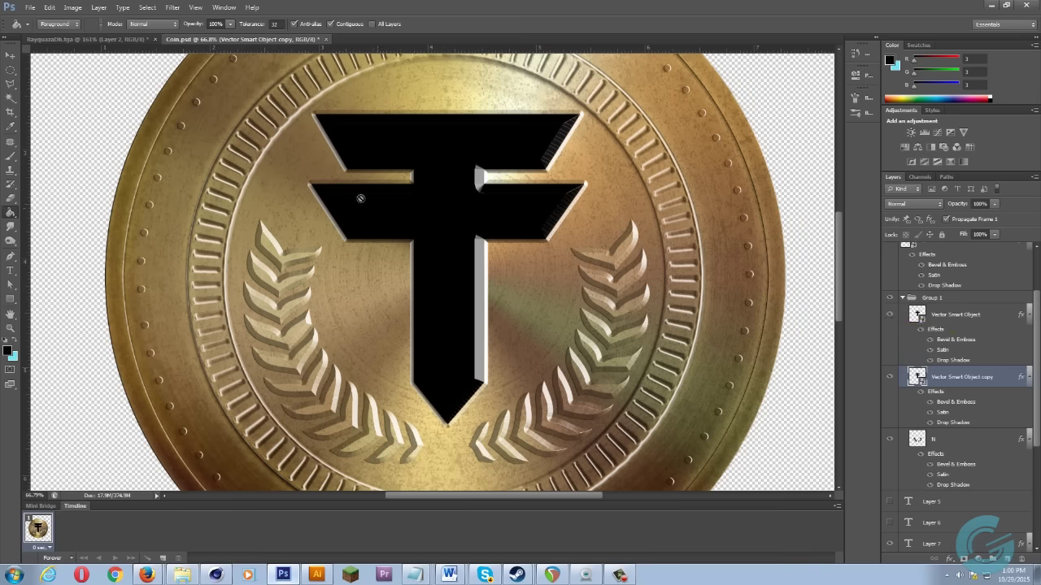
{"action": "double_click", "coordinate": [994, 319]}
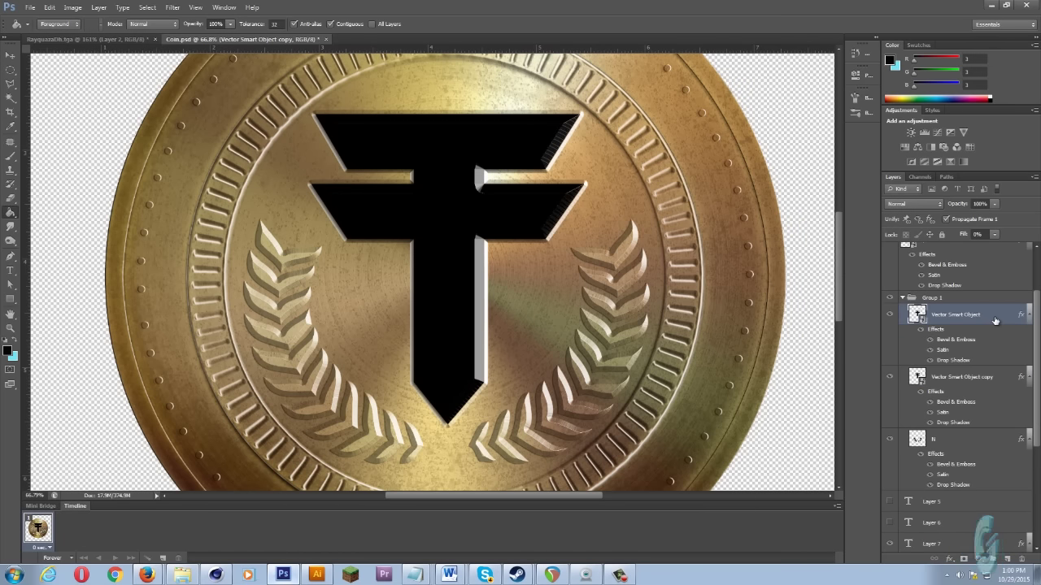
{"action": "left_click", "coordinate": [422, 229]}
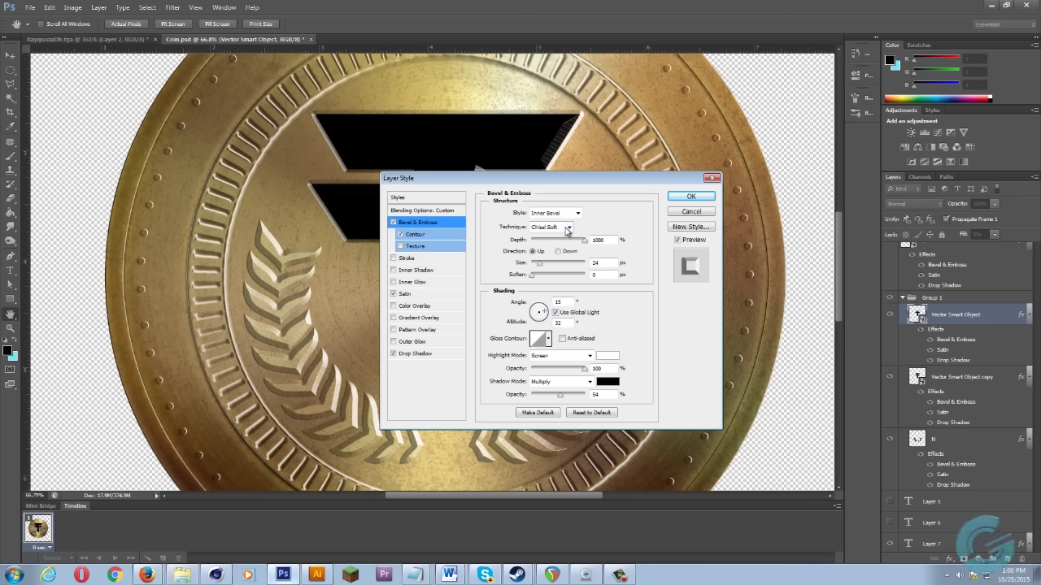
{"action": "left_click", "coordinate": [691, 198]}
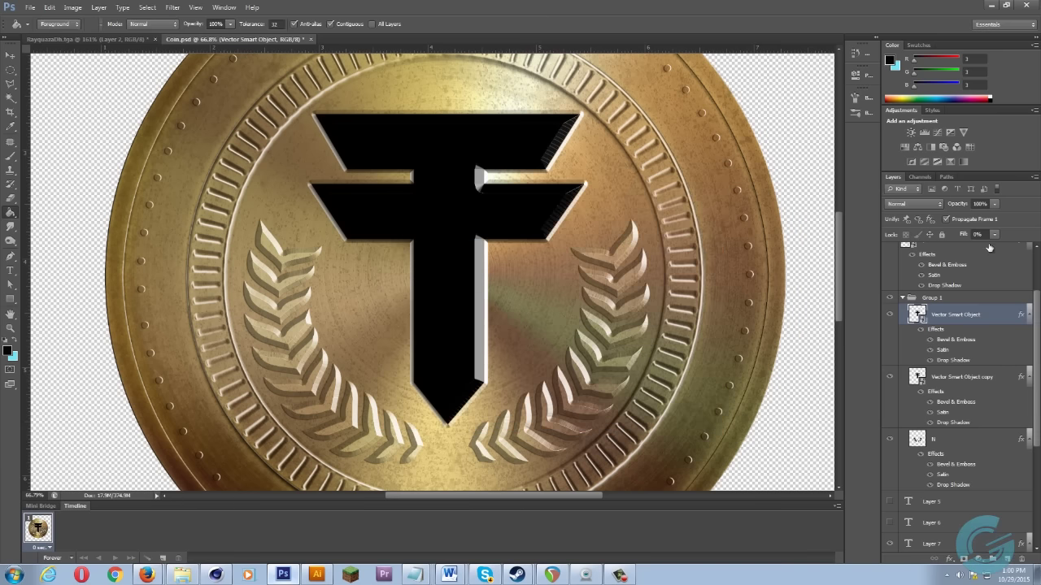
Set the Vector Smart Object copy layer's fill to 0%.
{"action": "left_click", "coordinate": [990, 383]}
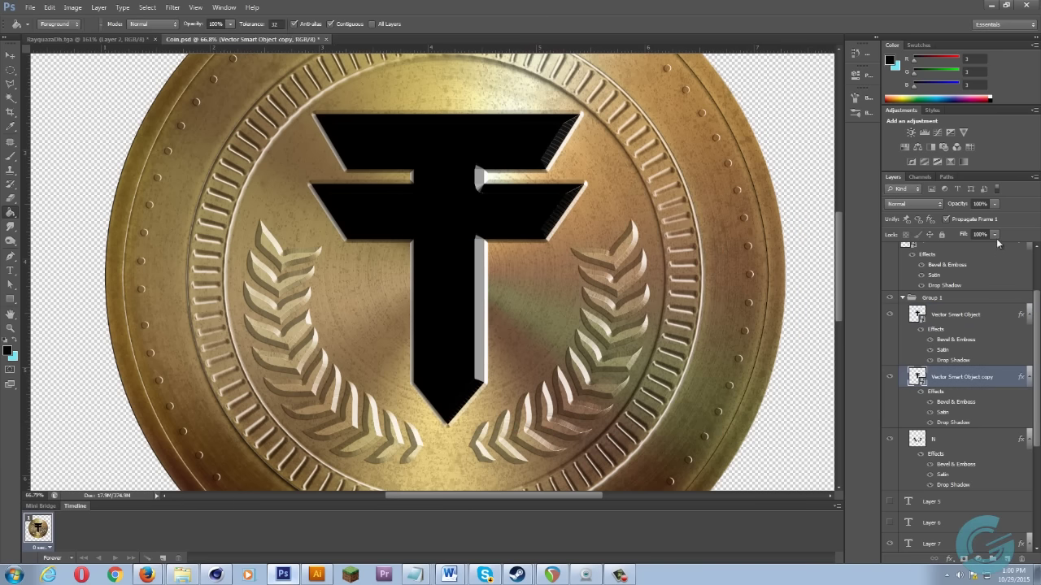
{"action": "left_click_drag", "start_coordinate": [979, 247], "coordinate": [942, 247]}
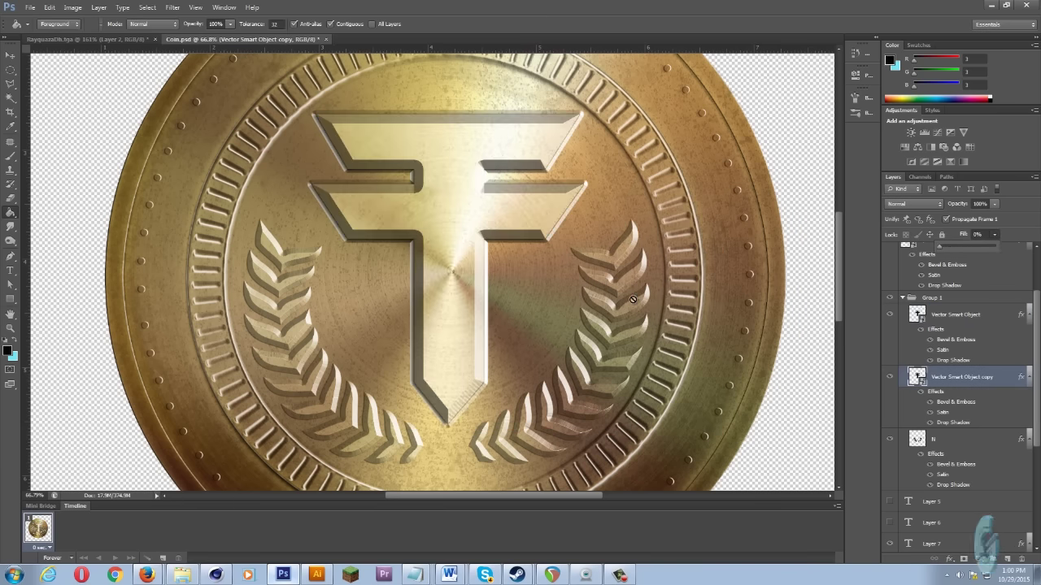
{"action": "scroll", "coordinate": [602, 314], "scroll_direction": "up", "scroll_amount": 2}
{"action": "scroll", "coordinate": [283, 392], "scroll_direction": "down", "scroll_amount": 3}
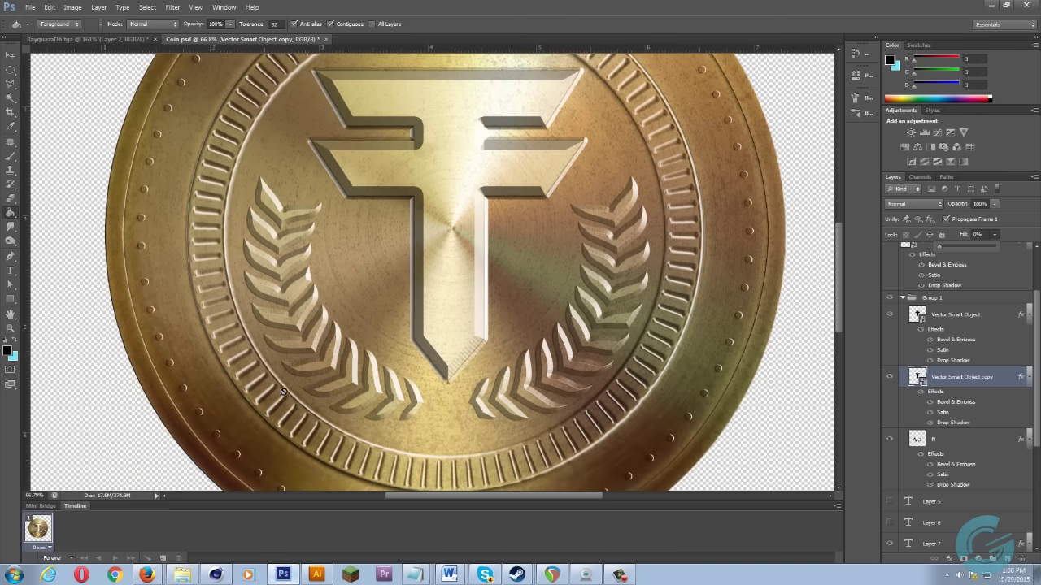
Hide the GOLD COIN and TEXTURES groups so only the embossed coin details stay visible.
{"action": "left_click", "coordinate": [37, 495]}
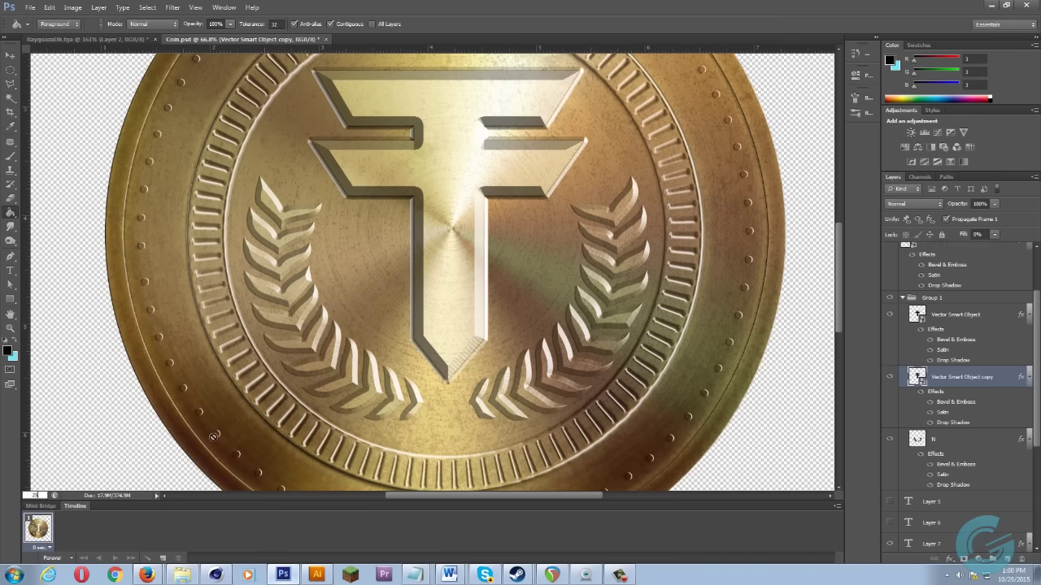
{"action": "key", "text": "Return"}
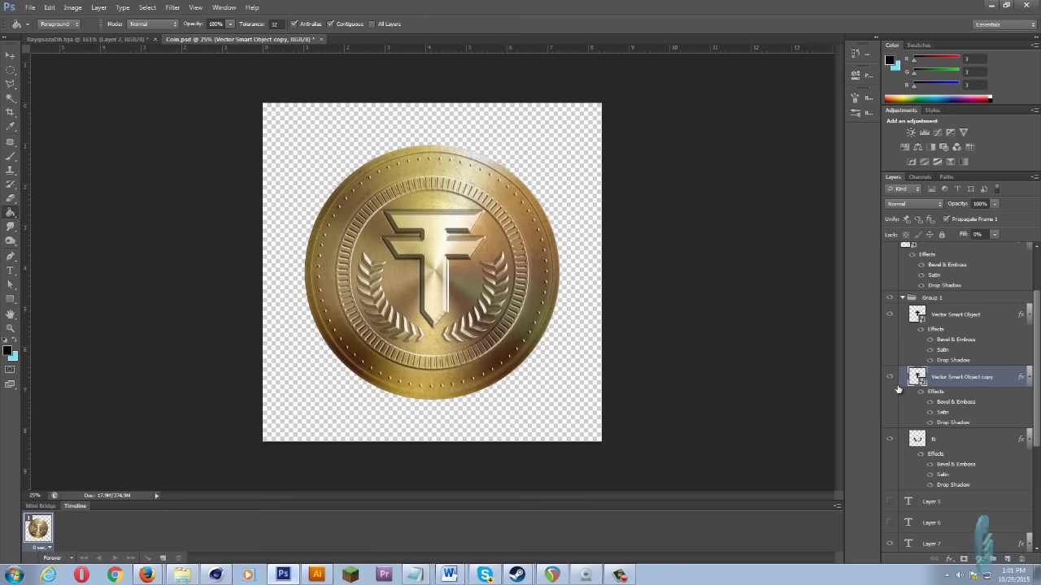
{"action": "scroll", "coordinate": [912, 398], "scroll_direction": "down", "scroll_amount": 5}
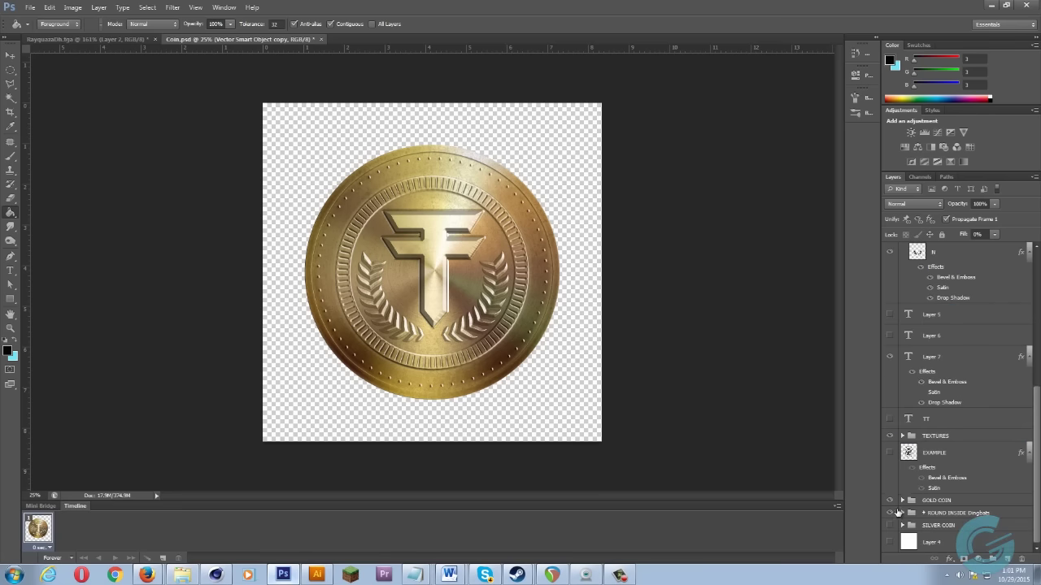
{"action": "left_click", "coordinate": [891, 502]}
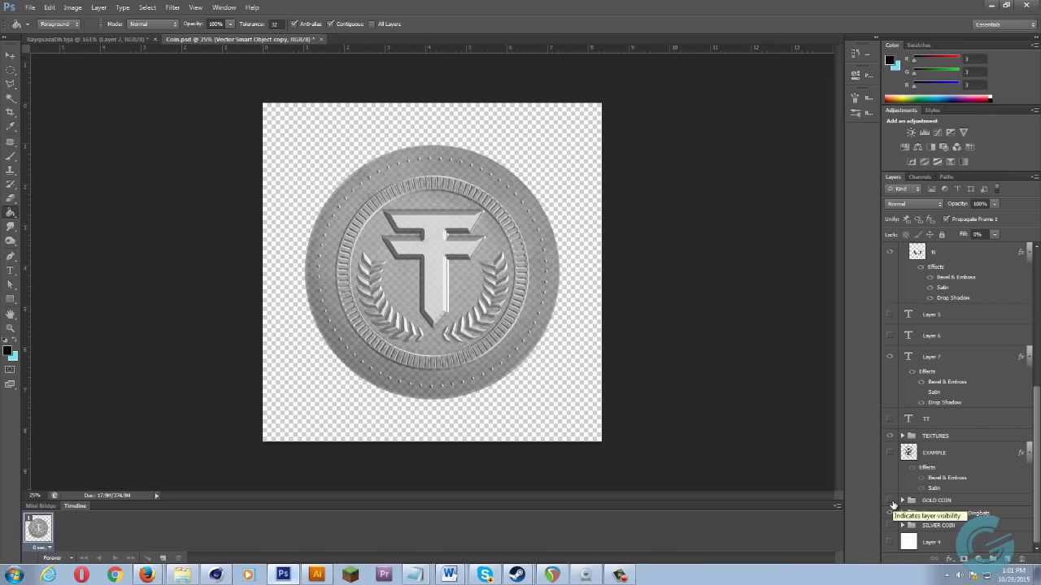
{"action": "left_click", "coordinate": [892, 502]}
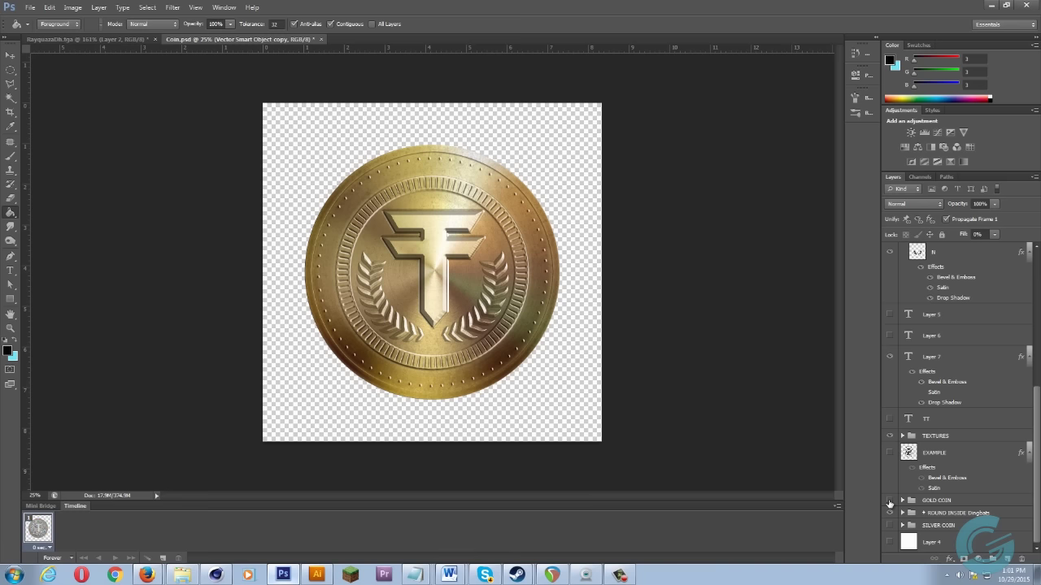
{"action": "left_click", "coordinate": [889, 502]}
{"action": "left_click", "coordinate": [890, 437]}
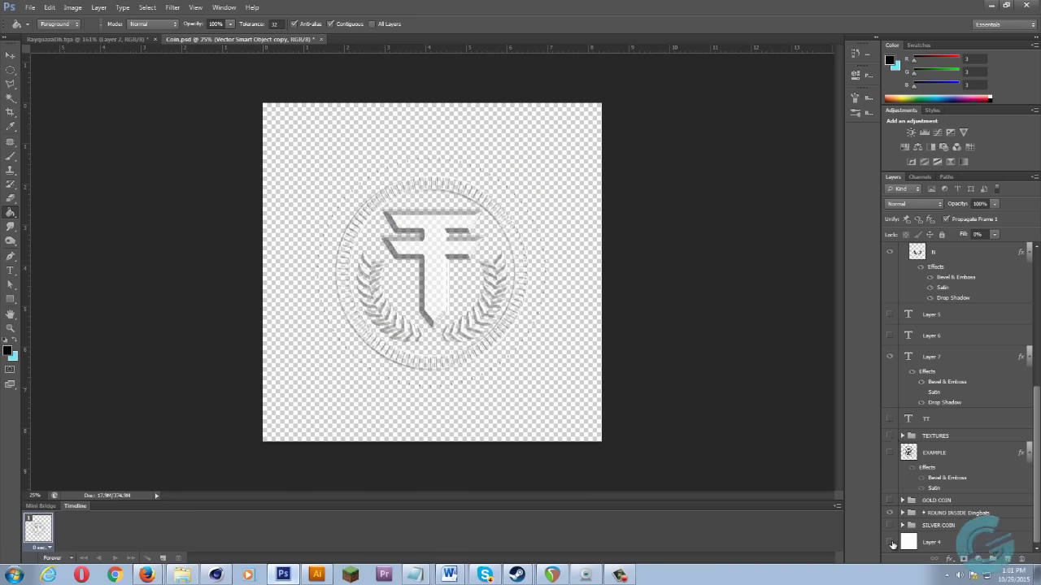
Create a new layer directly above Layer 4 and fill it with neutral grey, RGB 132, using the Paint Bucket.
{"action": "left_click", "coordinate": [985, 545]}
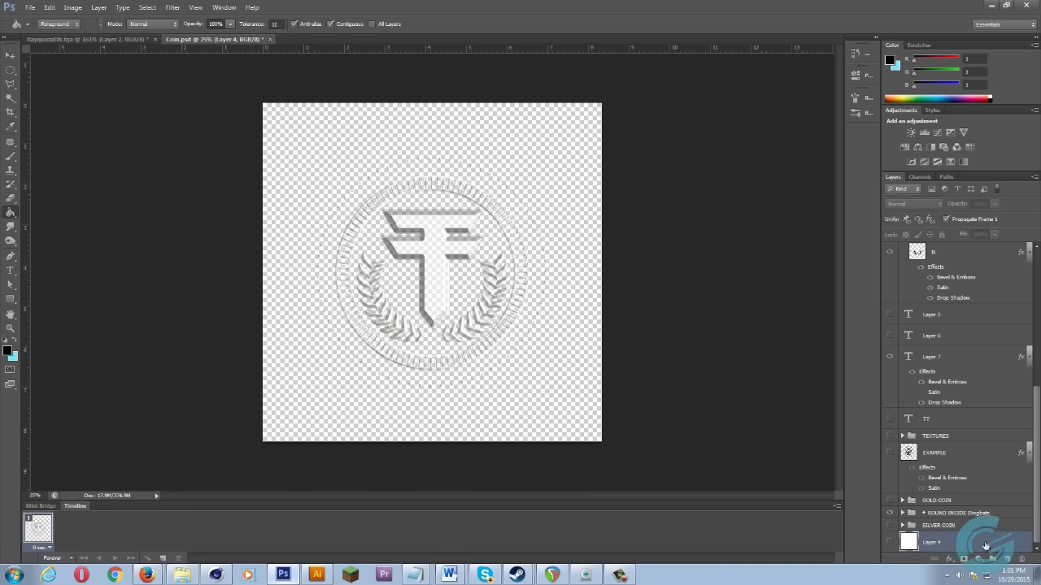
{"action": "left_click", "coordinate": [1008, 560]}
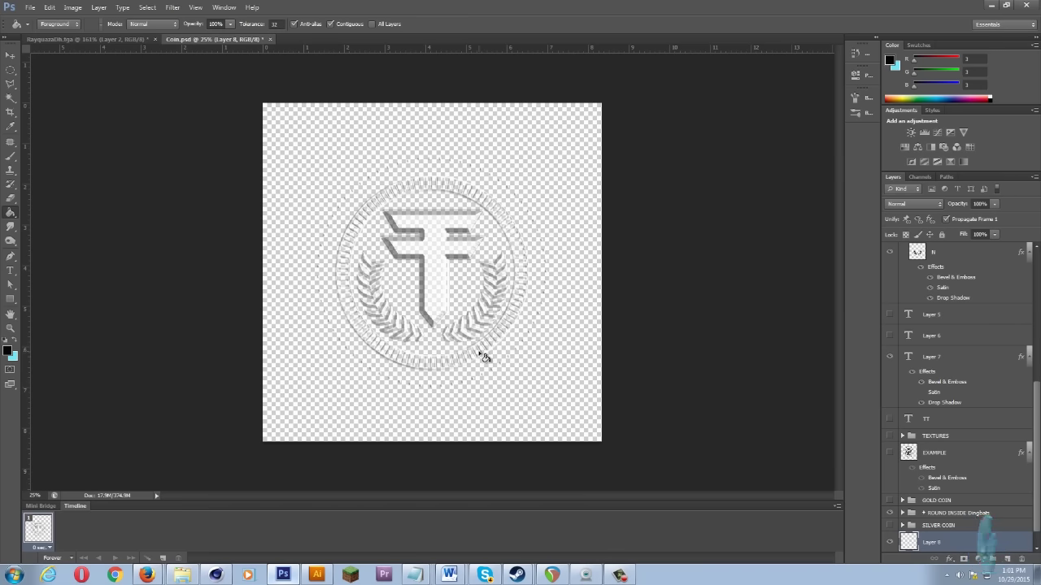
{"action": "left_click", "coordinate": [9, 349]}
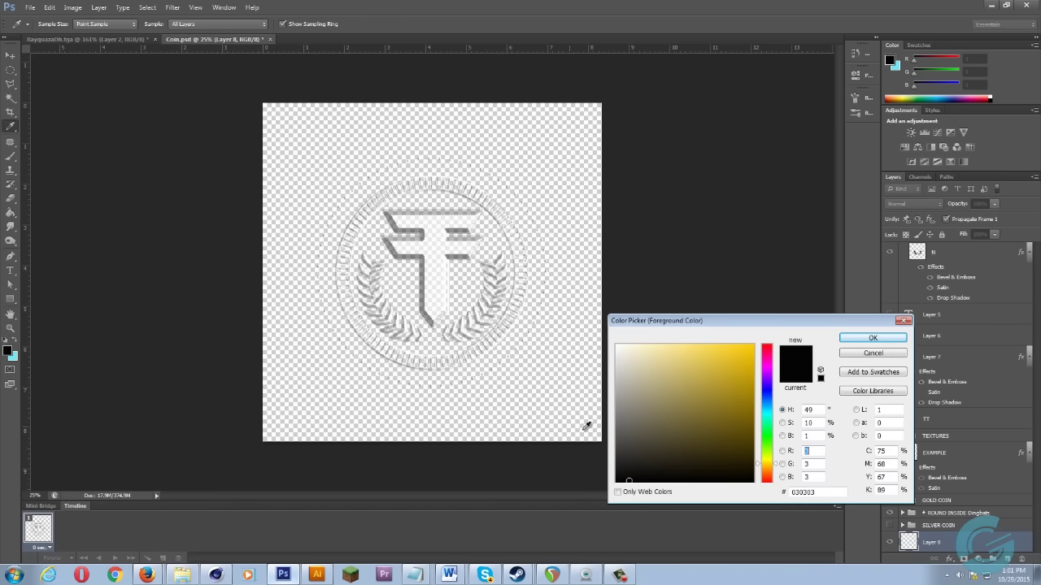
{"action": "left_click", "coordinate": [626, 415]}
{"action": "left_click_drag", "start_coordinate": [595, 409], "coordinate": [575, 414]}
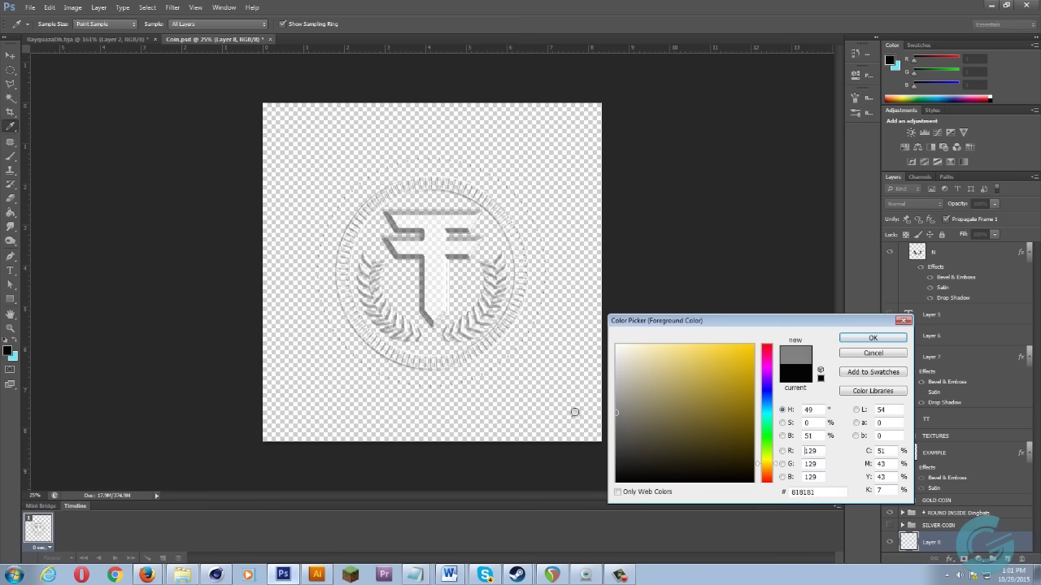
{"action": "left_click", "coordinate": [865, 341]}
{"action": "key", "text": "g"}
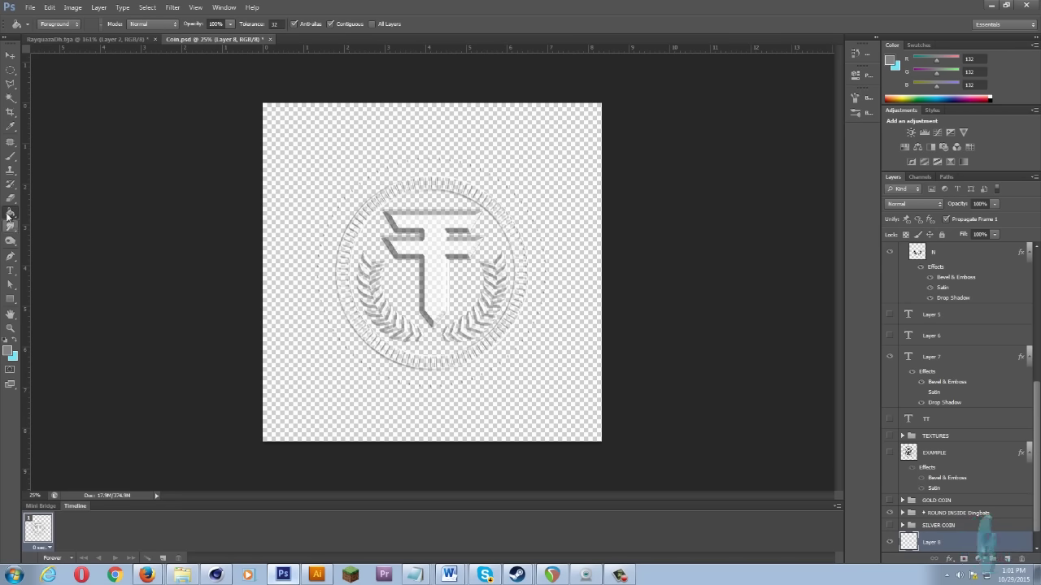
{"action": "left_click", "coordinate": [294, 149]}
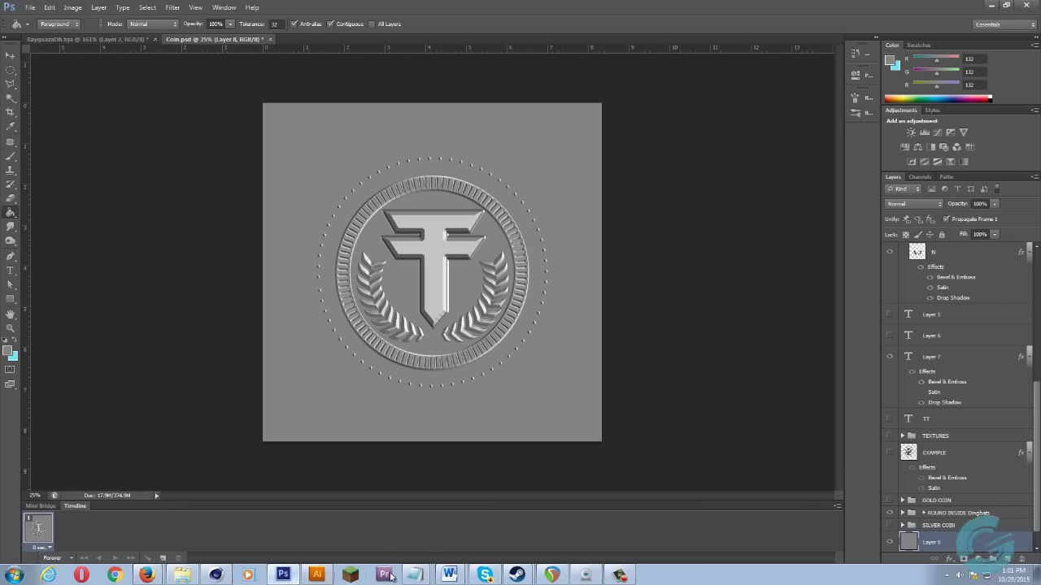
Switch to Cinema 4D, open the gold coin material and examine the Front Bump.png texture in its Bump channel.
{"action": "left_click", "coordinate": [216, 576]}
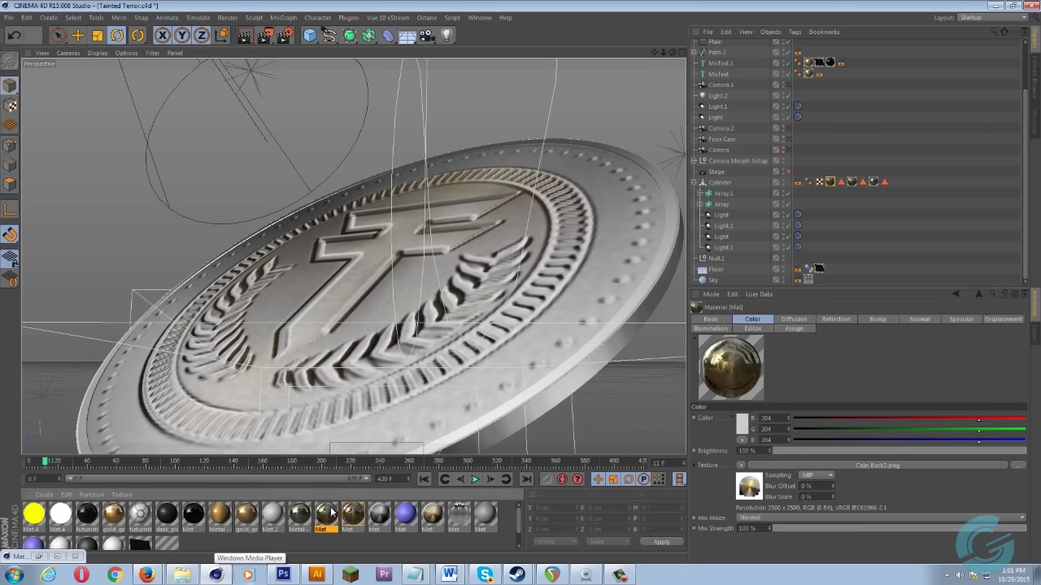
{"action": "double_click", "coordinate": [349, 514]}
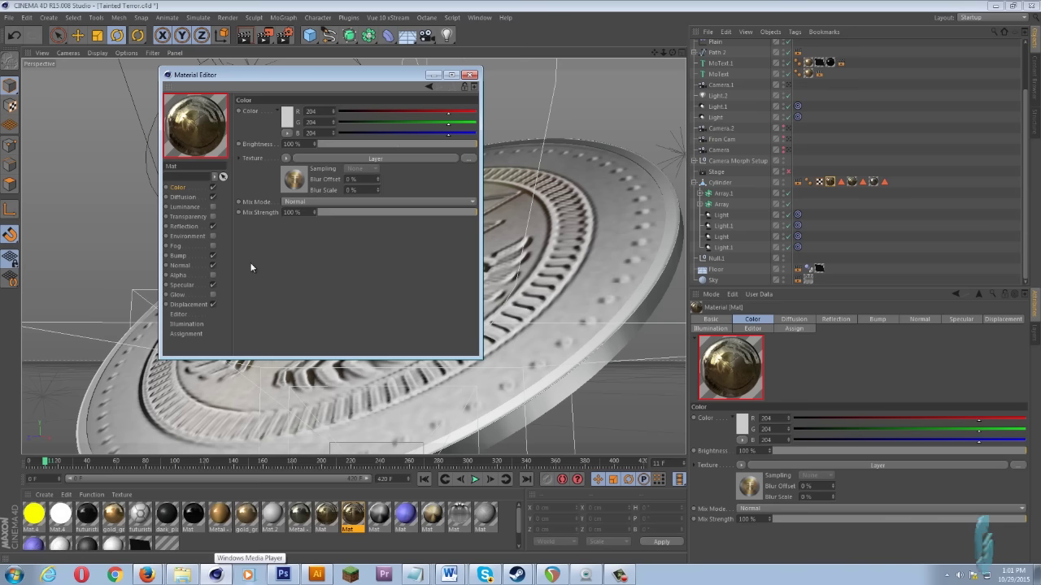
{"action": "left_click_drag", "start_coordinate": [249, 92], "coordinate": [429, 103]}
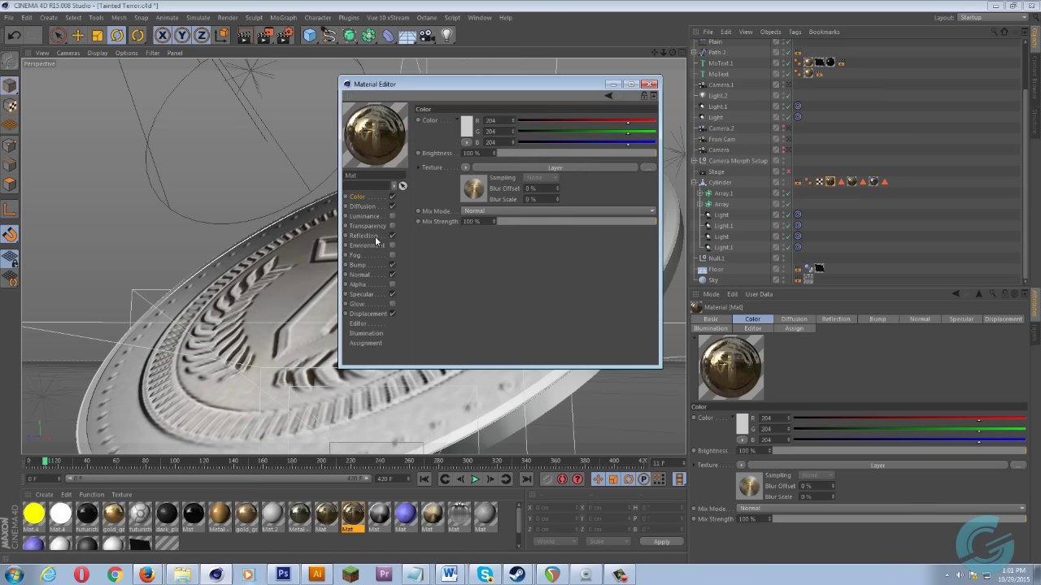
{"action": "left_click", "coordinate": [358, 265]}
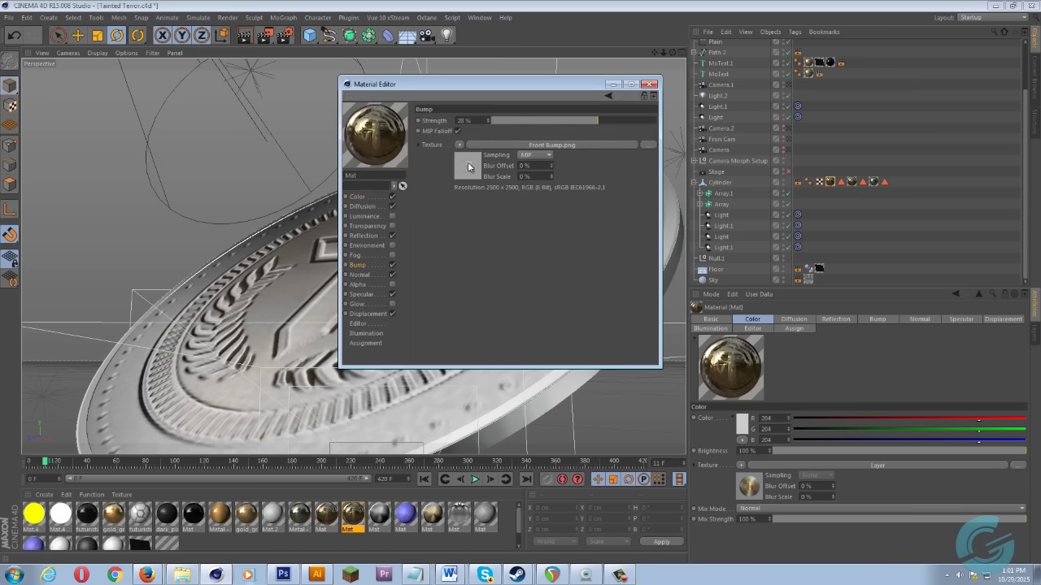
{"action": "left_click", "coordinate": [469, 166]}
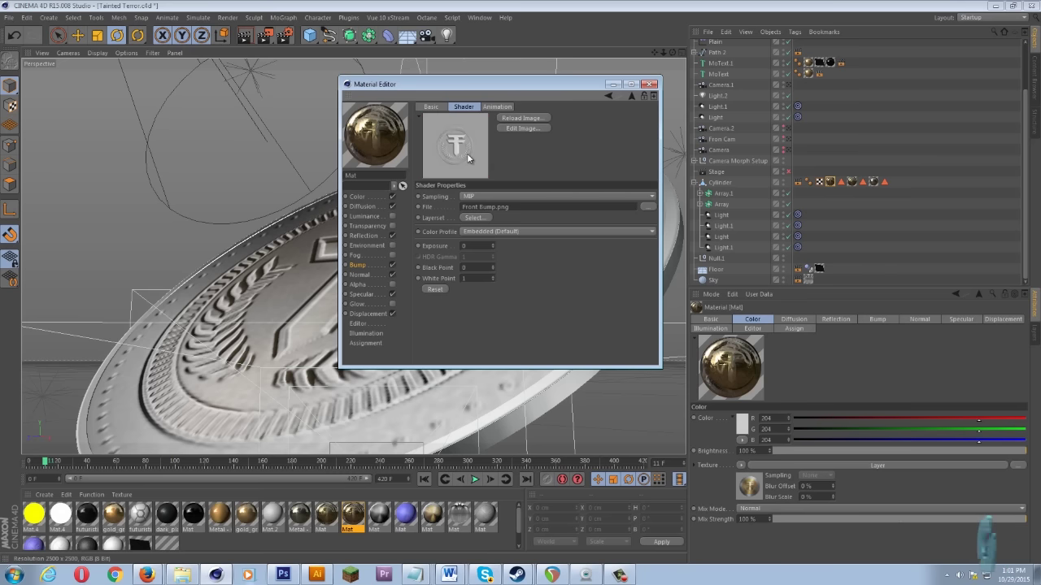
Set the Front Bump.png shader preview size to Large.
{"action": "right_click", "coordinate": [468, 158]}
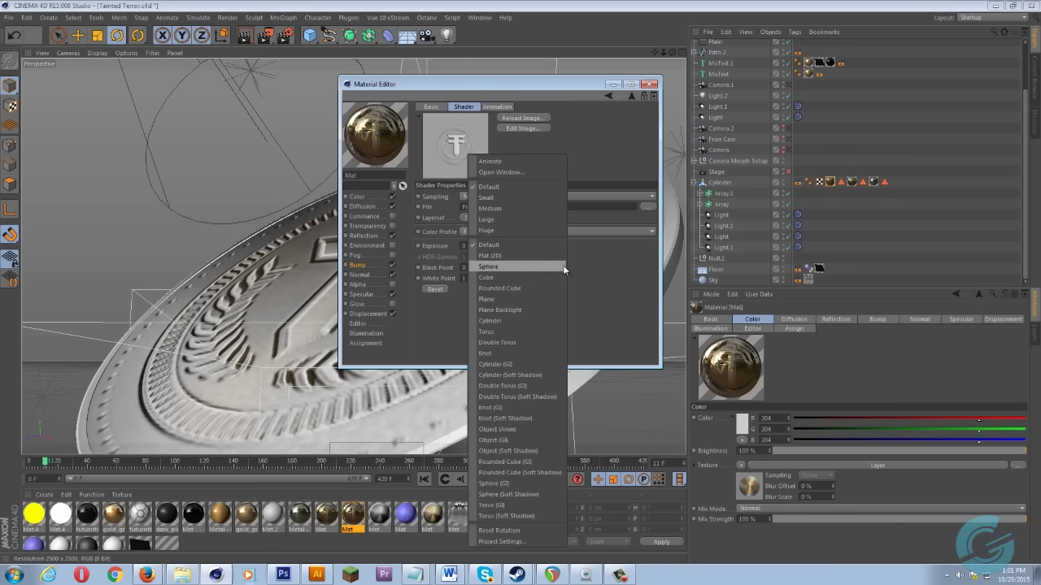
{"action": "left_click", "coordinate": [519, 214]}
{"action": "left_click", "coordinate": [507, 196]}
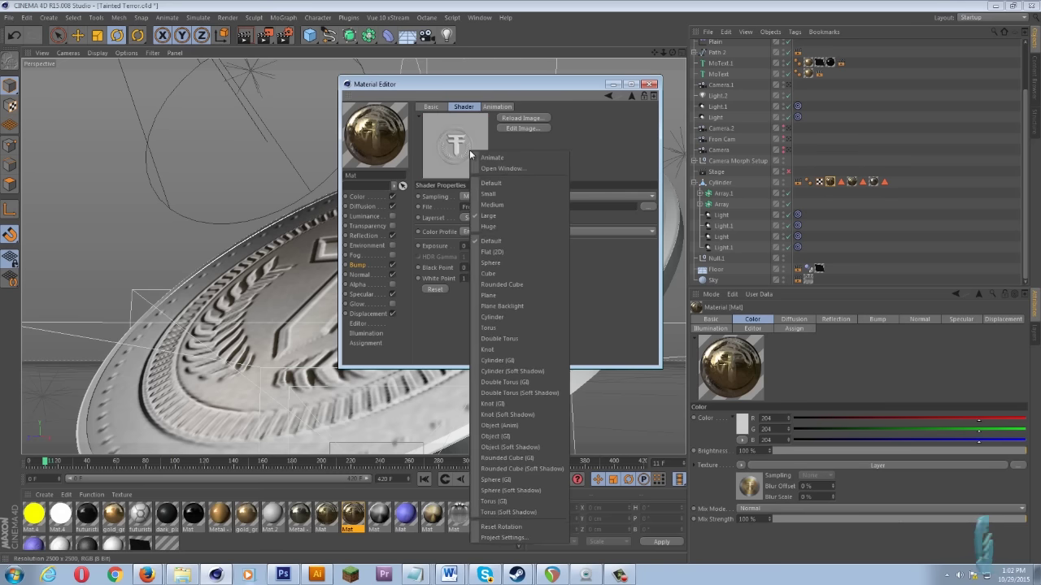
{"action": "left_click", "coordinate": [636, 217]}
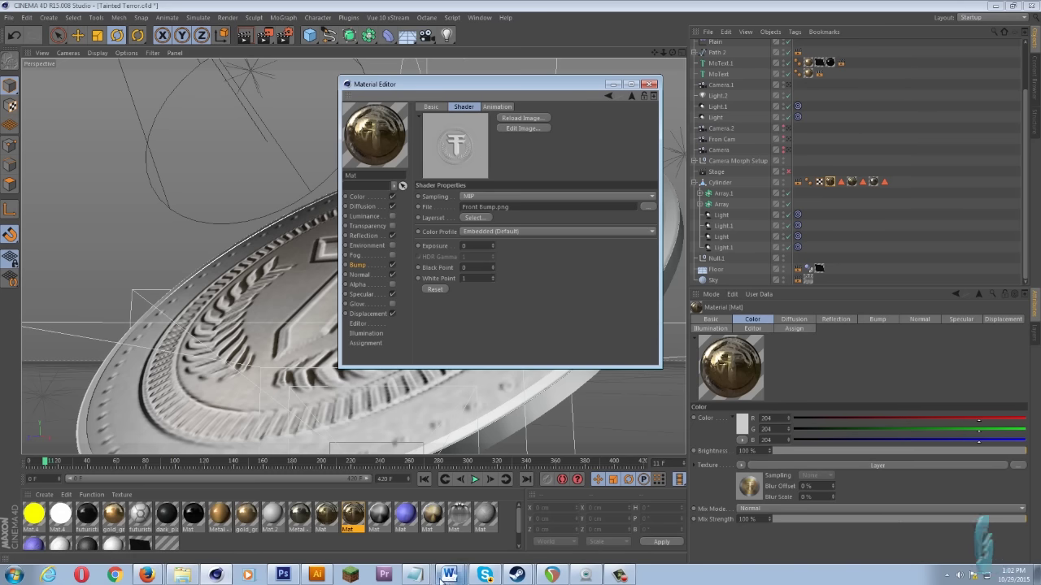
Return to Photoshop, open Front Bump.png from the Tainted folder in the photo viewer for inspection, and close it.
{"action": "key", "text": "alt+Tab"}
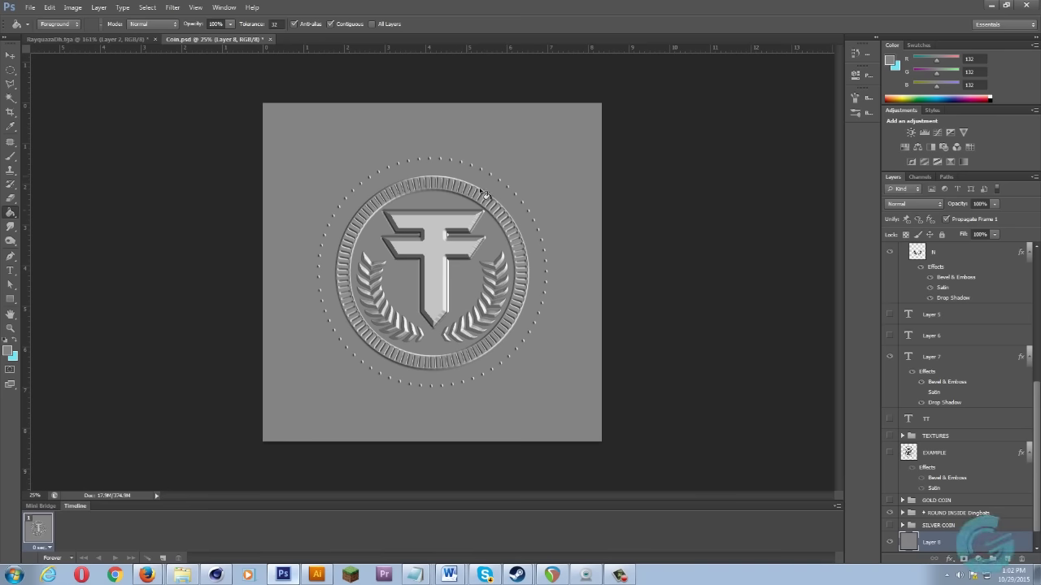
{"action": "left_click", "coordinate": [29, 7]}
{"action": "mouse_move", "coordinate": [50, 7]}
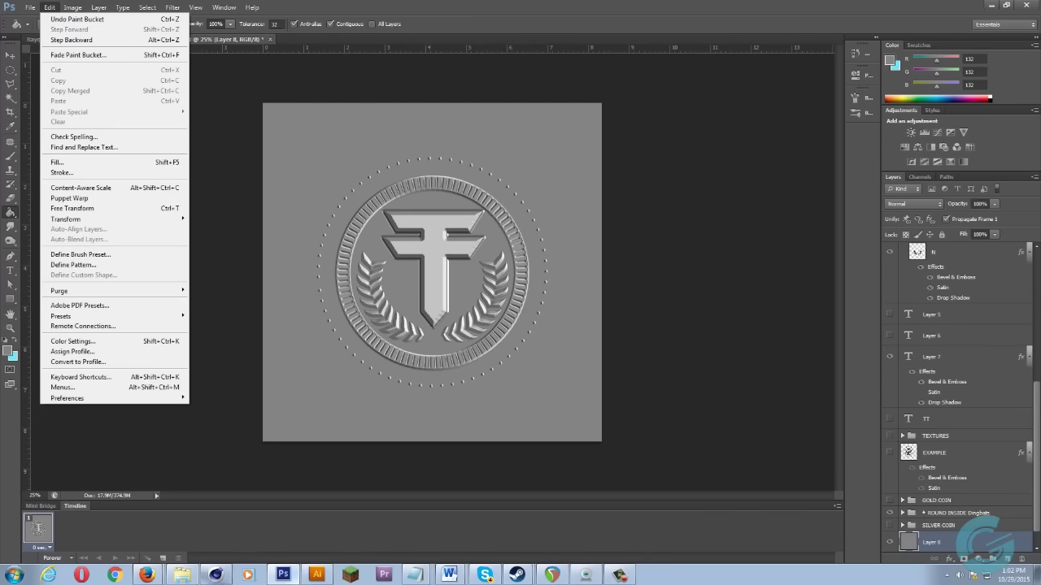
{"action": "left_click", "coordinate": [182, 574]}
{"action": "left_click", "coordinate": [684, 308]}
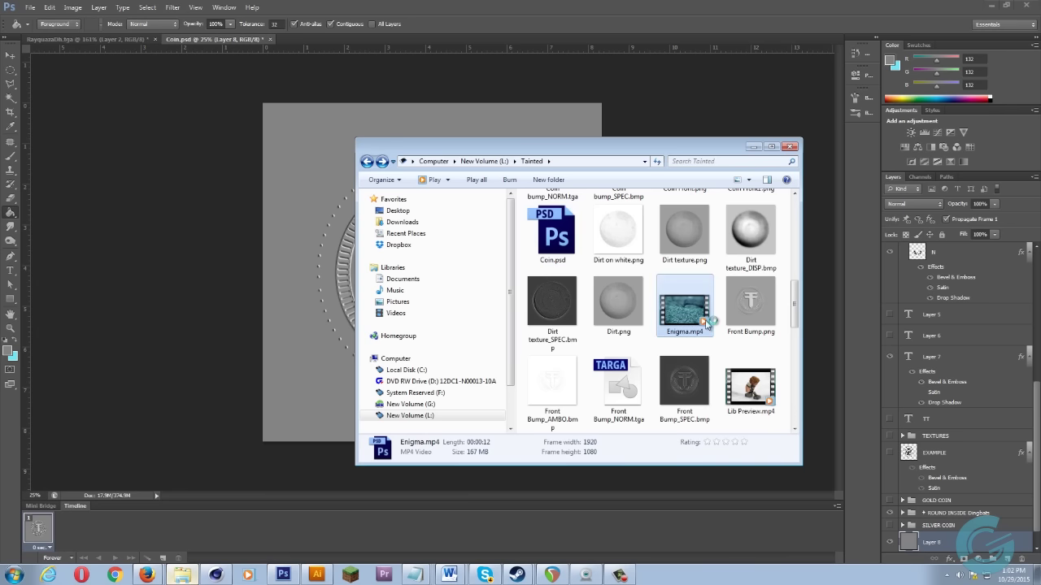
{"action": "double_click", "coordinate": [751, 307]}
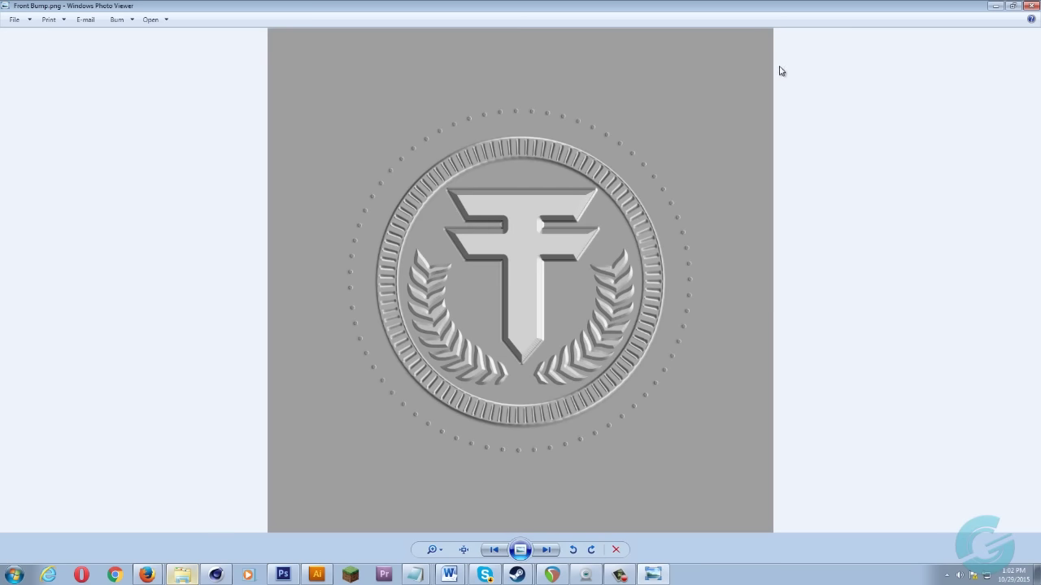
{"action": "left_click", "coordinate": [1034, 6]}
Search for and launch ShaderMap Pro, and place its window so Front Bump.png in the Tainted folder stays reachable.
{"action": "left_click", "coordinate": [21, 575]}
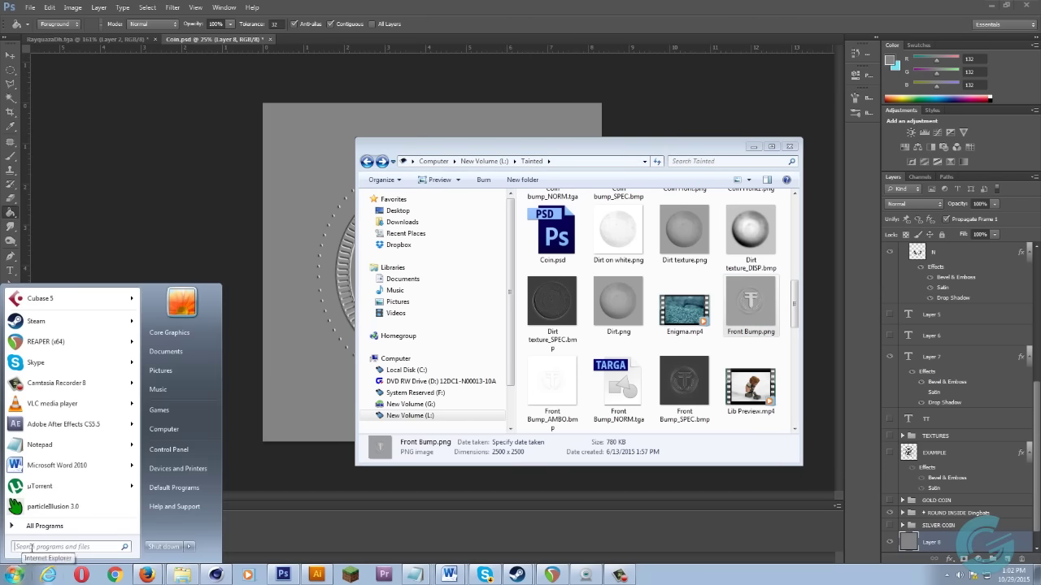
{"action": "type", "text": "shader"}
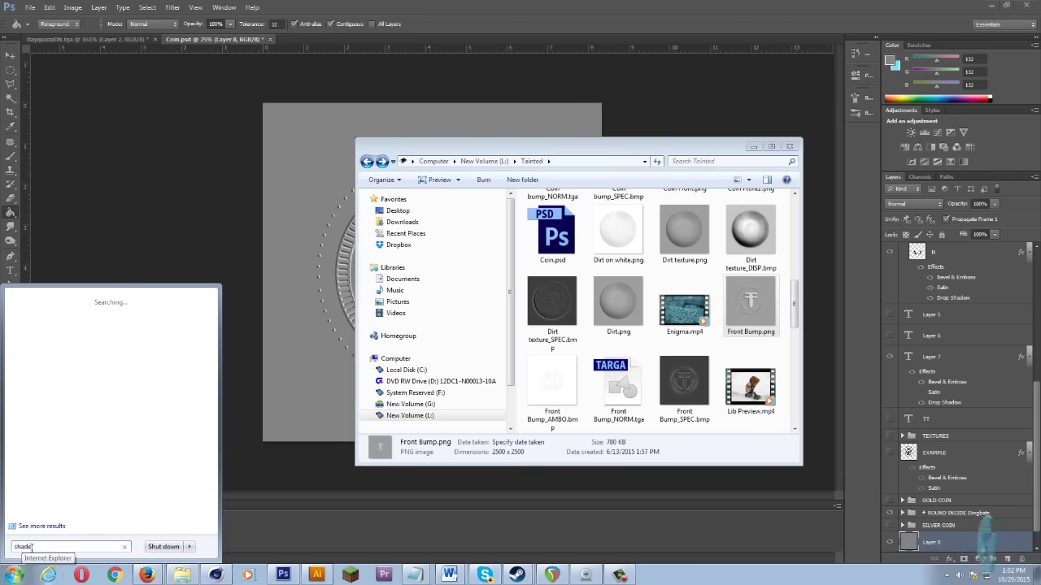
{"action": "left_click", "coordinate": [68, 315]}
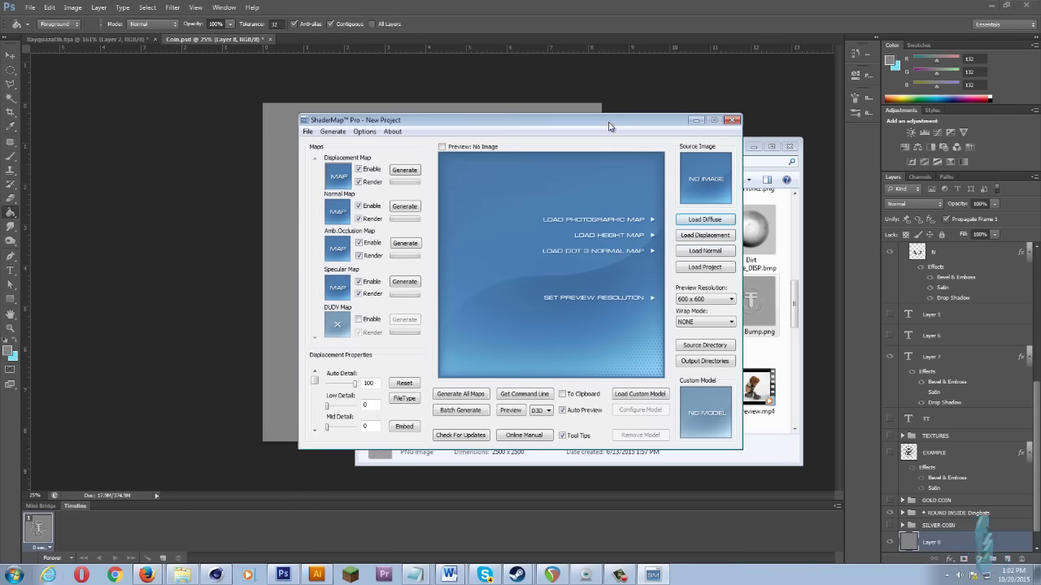
{"action": "left_click_drag", "start_coordinate": [608, 126], "coordinate": [464, 137]}
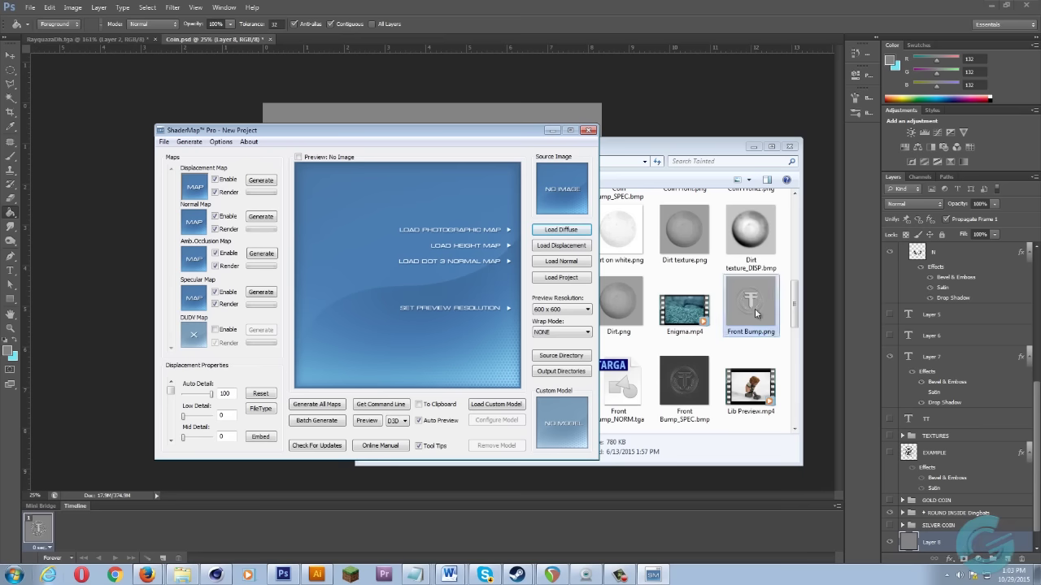
Load Front Bump.png into ShaderMap as a Diffuse source and inspect the generated maps on the 3D preview cube.
{"action": "left_click_drag", "start_coordinate": [753, 307], "coordinate": [557, 192]}
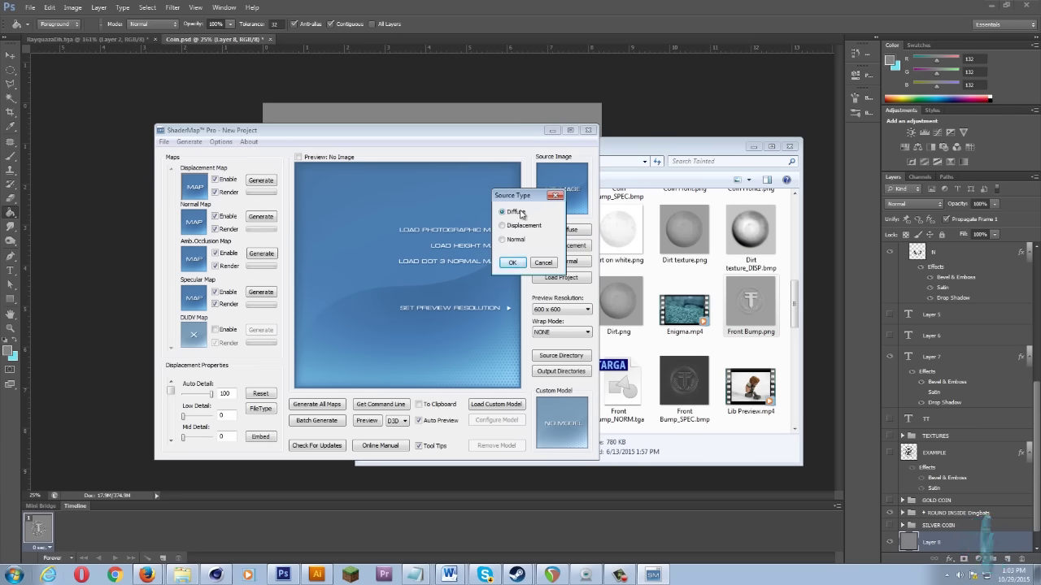
{"action": "left_click", "coordinate": [512, 262]}
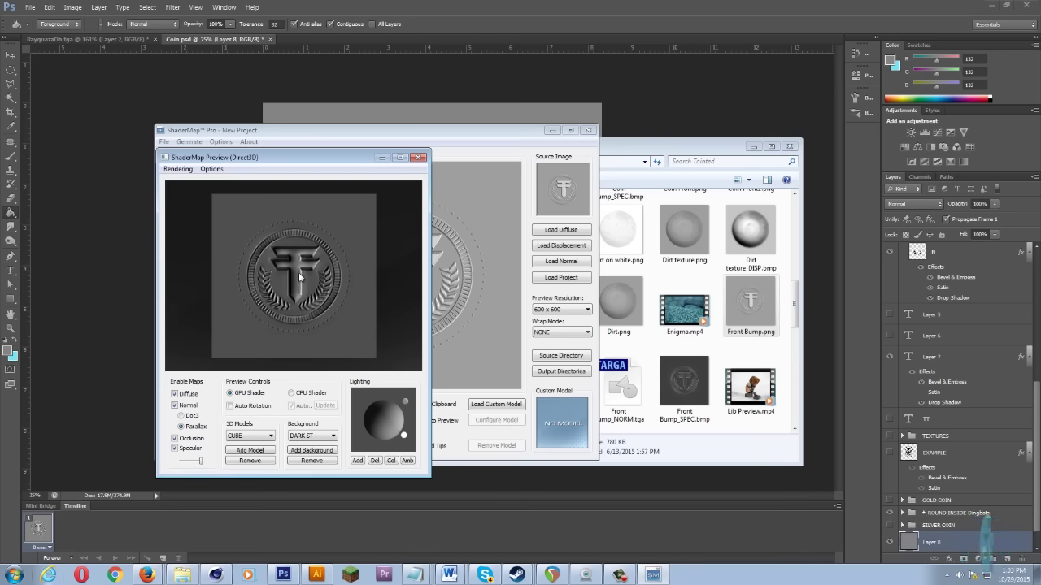
{"action": "left_click_drag", "start_coordinate": [312, 162], "coordinate": [552, 161]}
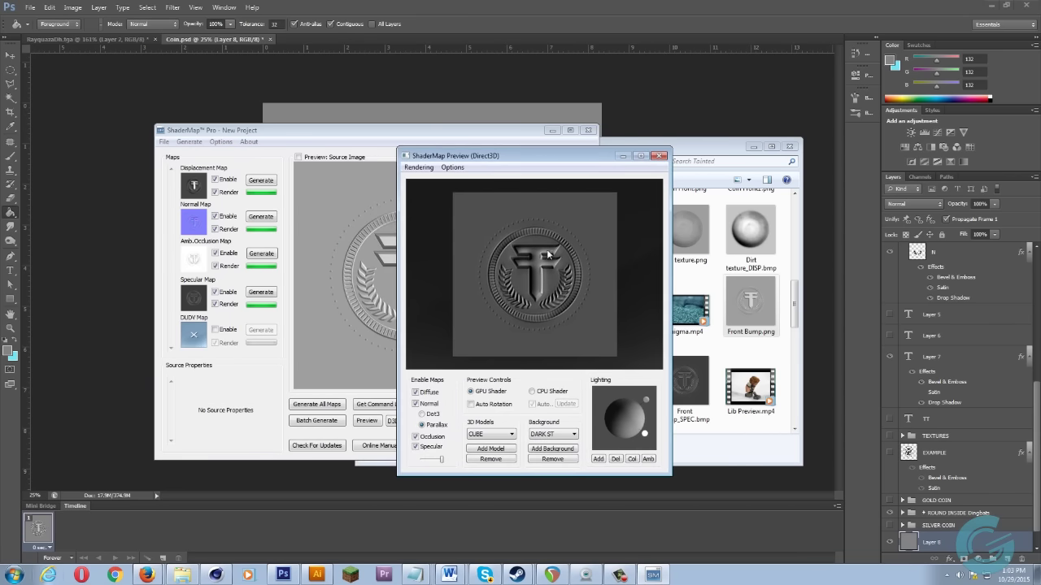
{"action": "left_click_drag", "start_coordinate": [559, 270], "coordinate": [467, 288]}
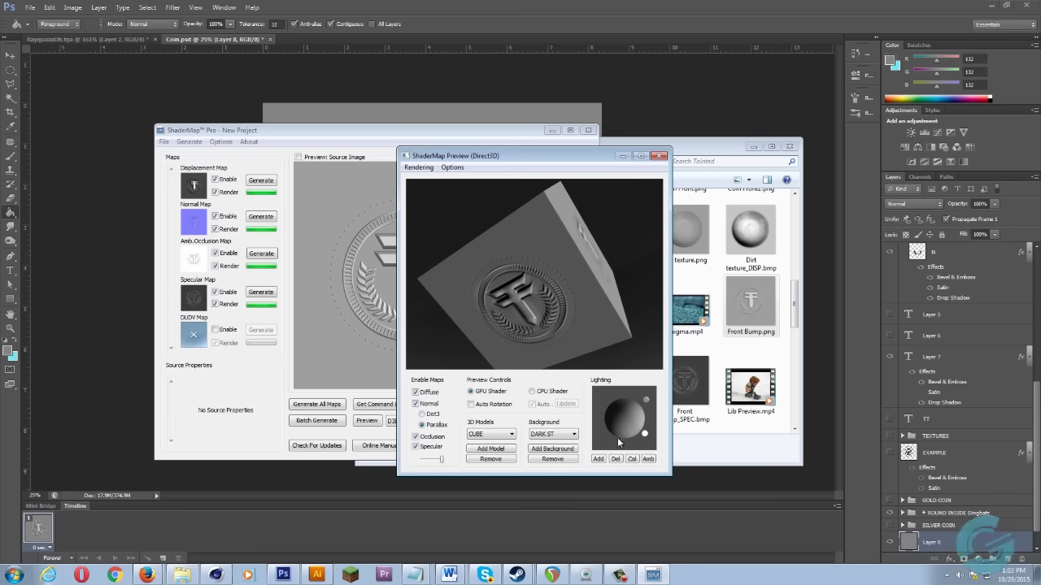
Examine the coin relief on the 3D preview cube up close while moving both lights around it, and close the preview.
{"action": "mouse_move", "coordinate": [644, 435]}
{"action": "left_mouse_down"}
{"action": "mouse_move", "coordinate": [617, 430]}
{"action": "mouse_move", "coordinate": [642, 438]}
{"action": "left_mouse_up"}
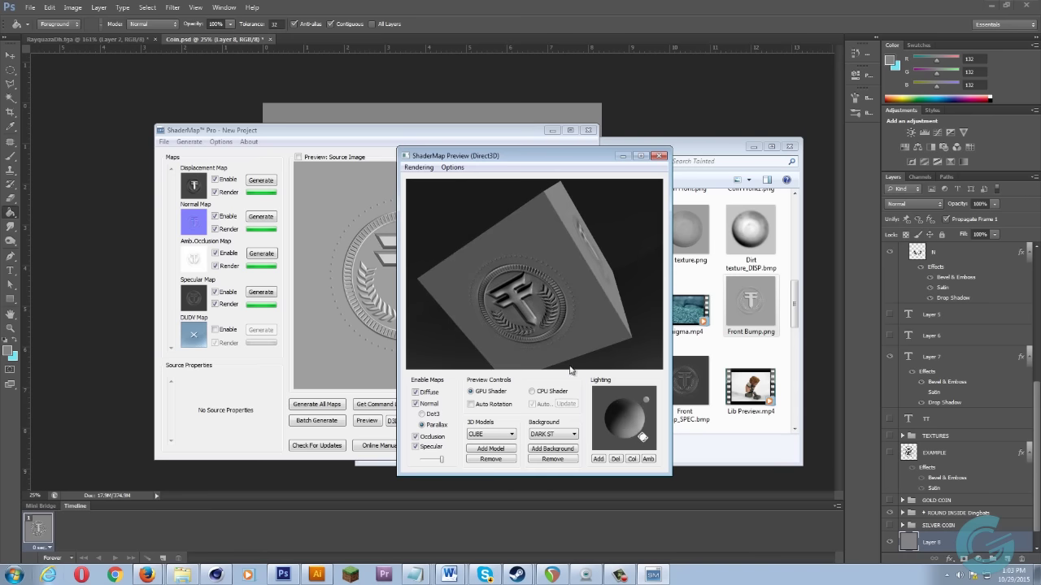
{"action": "left_click_drag", "start_coordinate": [547, 312], "coordinate": [603, 292]}
{"action": "scroll", "coordinate": [571, 287], "scroll_direction": "up", "scroll_amount": 5}
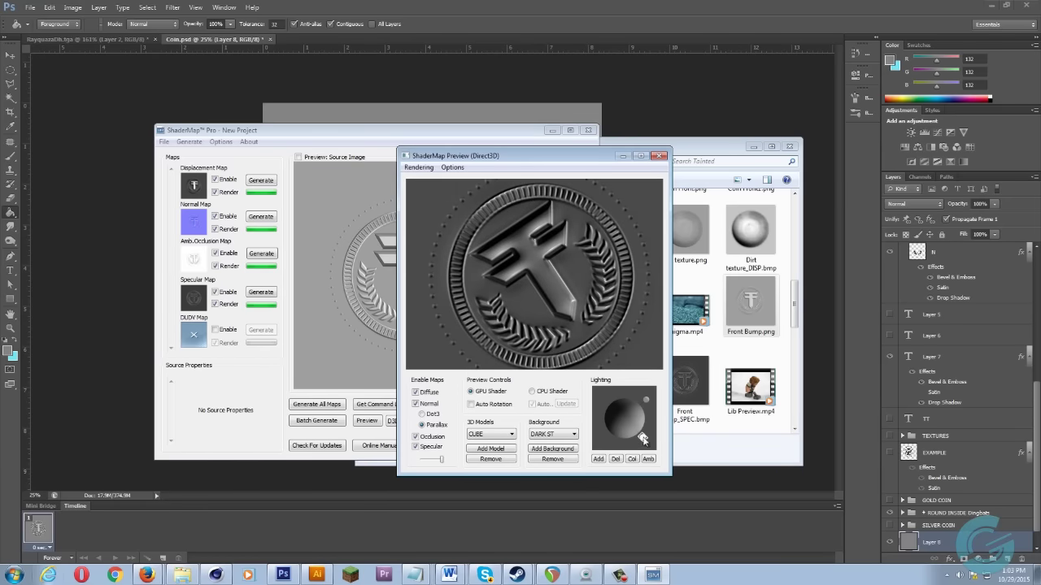
{"action": "mouse_move", "coordinate": [644, 440]}
{"action": "left_mouse_down"}
{"action": "mouse_move", "coordinate": [619, 429]}
{"action": "mouse_move", "coordinate": [630, 429]}
{"action": "left_mouse_up"}
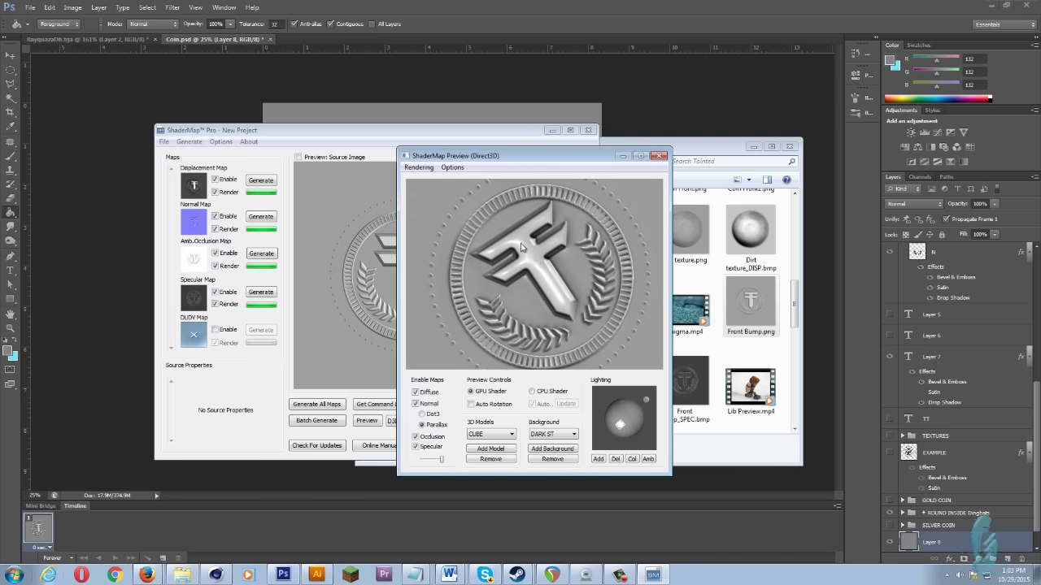
{"action": "mouse_move", "coordinate": [623, 424]}
{"action": "left_mouse_down"}
{"action": "mouse_move", "coordinate": [633, 432]}
{"action": "mouse_move", "coordinate": [625, 412]}
{"action": "mouse_move", "coordinate": [606, 417]}
{"action": "mouse_move", "coordinate": [624, 408]}
{"action": "mouse_move", "coordinate": [624, 428]}
{"action": "mouse_move", "coordinate": [601, 423]}
{"action": "mouse_move", "coordinate": [628, 422]}
{"action": "mouse_move", "coordinate": [611, 431]}
{"action": "mouse_move", "coordinate": [615, 417]}
{"action": "mouse_move", "coordinate": [614, 427]}
{"action": "left_mouse_up"}
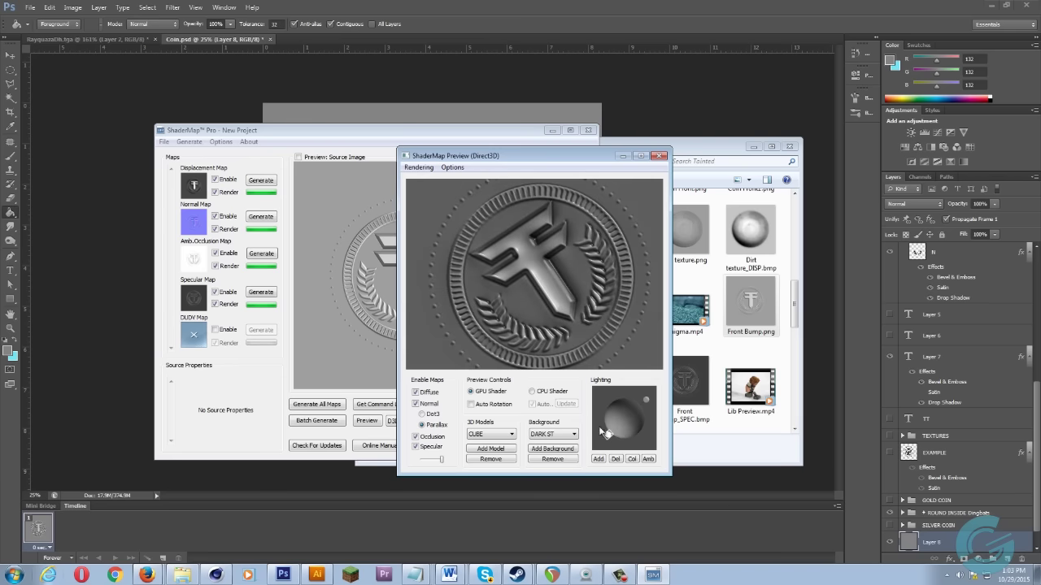
{"action": "mouse_move", "coordinate": [653, 406]}
{"action": "left_mouse_down"}
{"action": "mouse_move", "coordinate": [625, 417]}
{"action": "mouse_move", "coordinate": [640, 412]}
{"action": "mouse_move", "coordinate": [634, 404]}
{"action": "mouse_move", "coordinate": [647, 415]}
{"action": "mouse_move", "coordinate": [626, 402]}
{"action": "mouse_move", "coordinate": [629, 427]}
{"action": "mouse_move", "coordinate": [641, 401]}
{"action": "mouse_move", "coordinate": [642, 412]}
{"action": "left_mouse_up"}
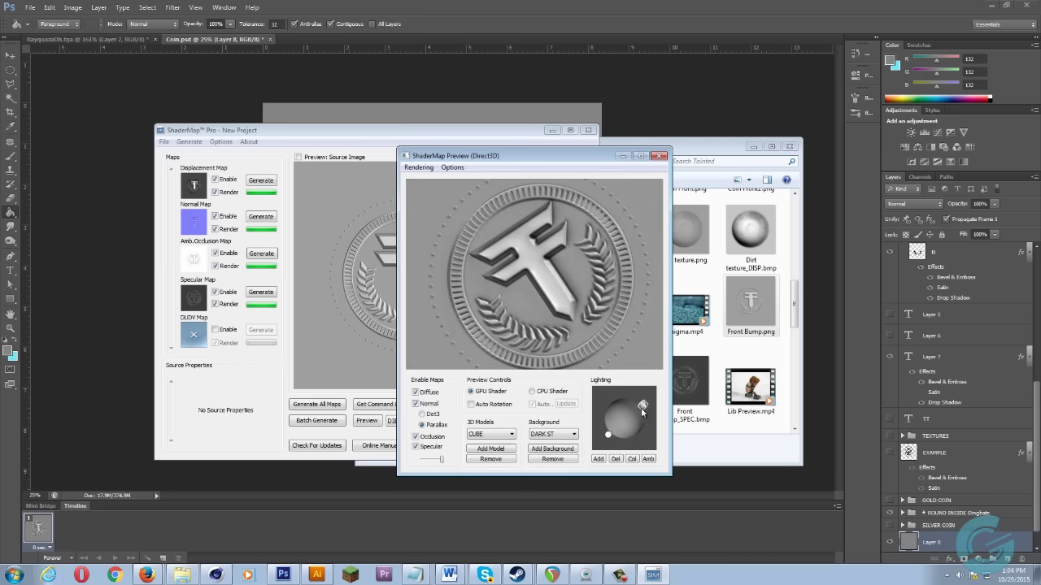
{"action": "left_click", "coordinate": [660, 157]}
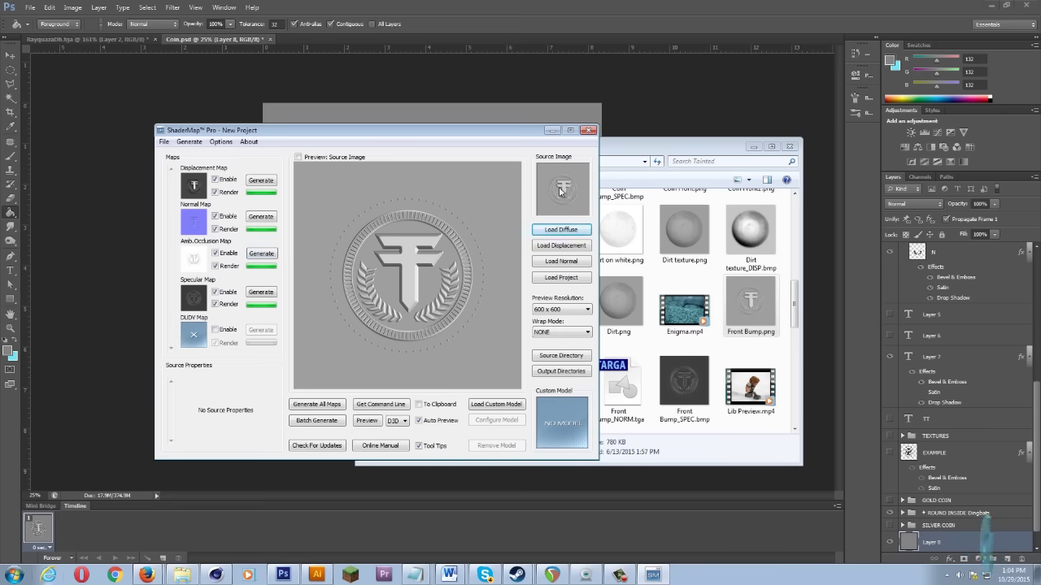
Return to Photoshop, hide the Letters 1 Latin copy, plumbo and Group 1 layers, collapse Group 1, and show the TEXTURES group.
{"action": "left_click", "coordinate": [691, 234]}
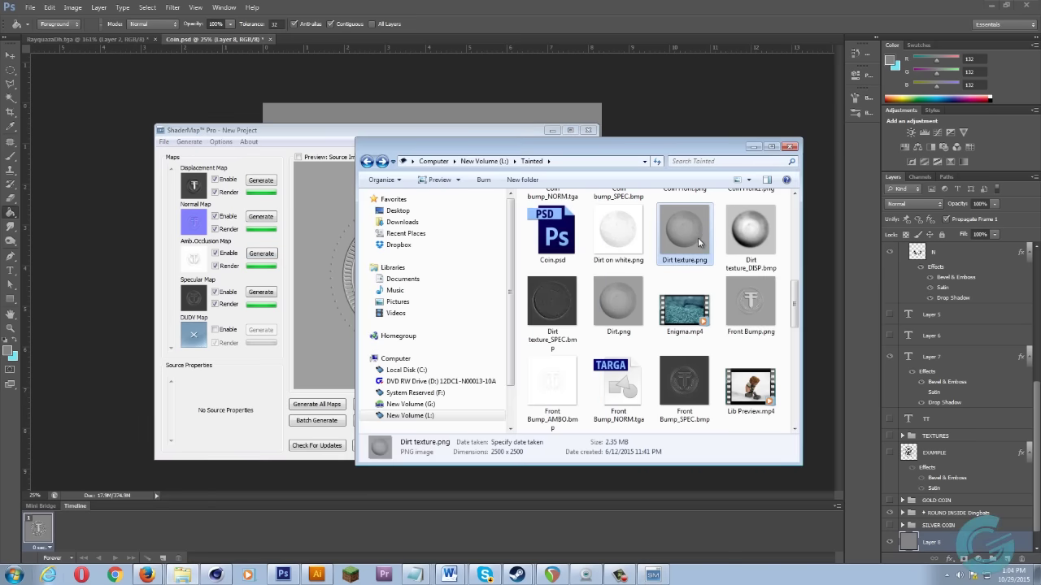
{"action": "left_click_drag", "start_coordinate": [621, 161], "coordinate": [507, 187]}
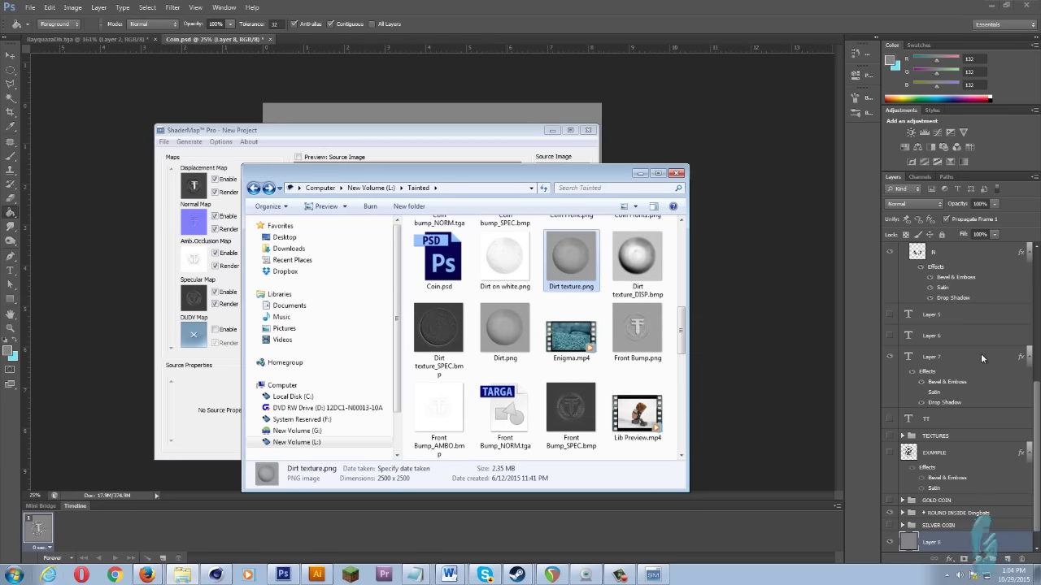
{"action": "left_click", "coordinate": [972, 413]}
{"action": "scroll", "coordinate": [892, 421], "scroll_direction": "up", "scroll_amount": 3}
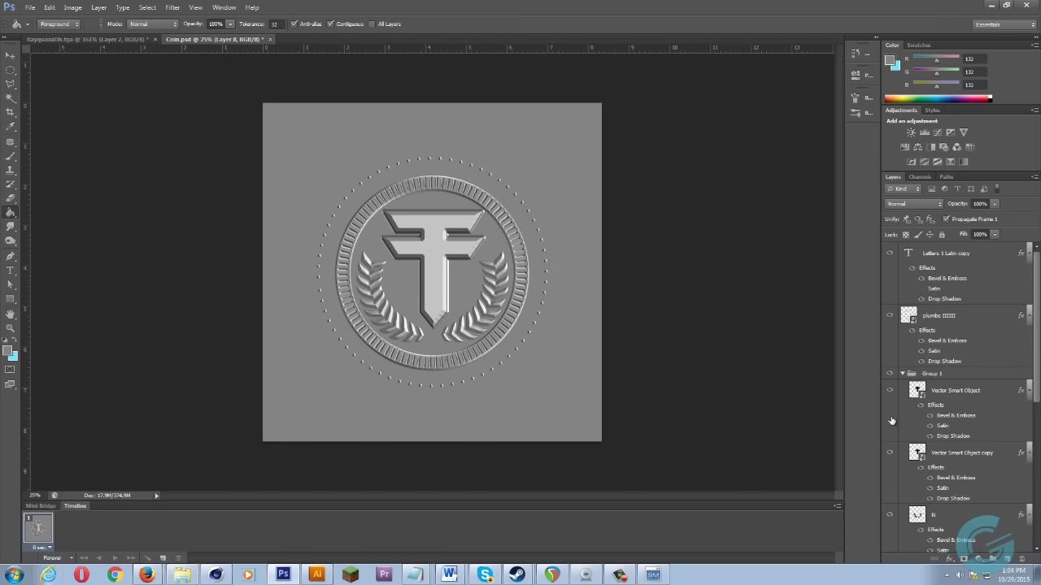
{"action": "left_click", "coordinate": [890, 316]}
{"action": "left_click", "coordinate": [889, 373]}
{"action": "left_click", "coordinate": [903, 373]}
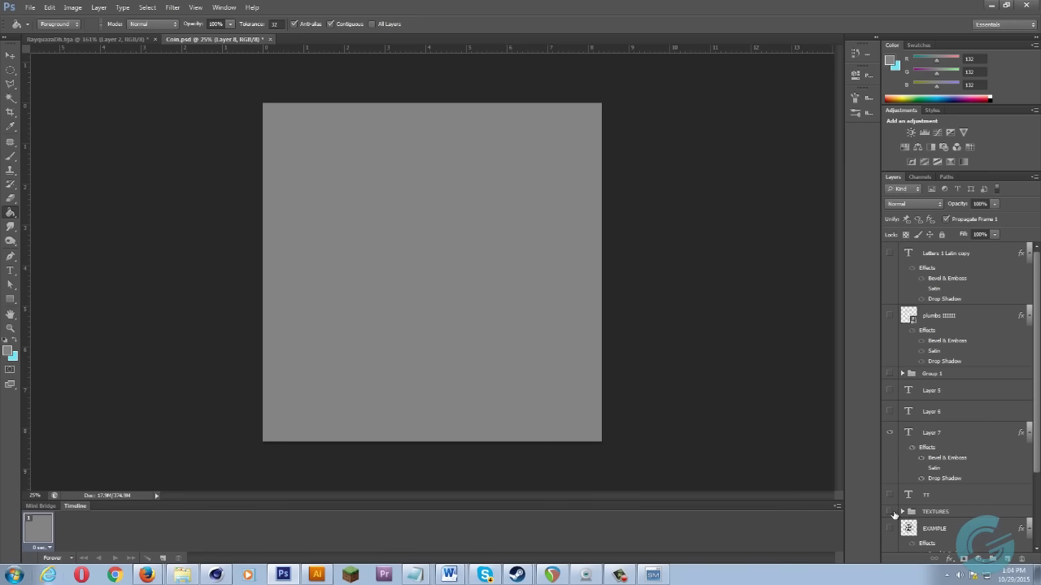
{"action": "left_click", "coordinate": [890, 512]}
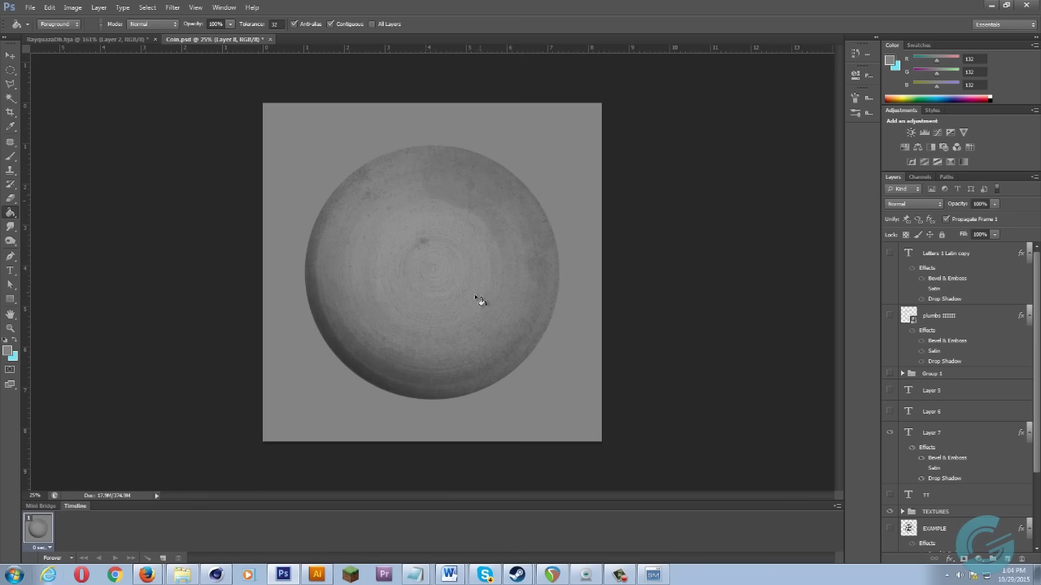
Open Dirt texture.png from the Tainted folder in the photo viewer for inspection, and close it.
{"action": "left_click", "coordinate": [182, 575]}
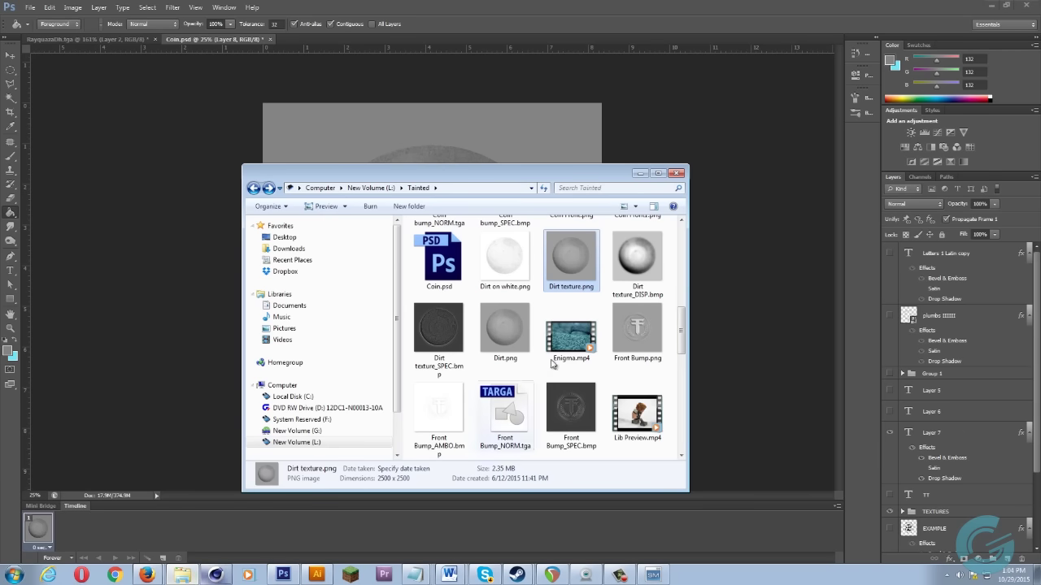
{"action": "double_click", "coordinate": [580, 250]}
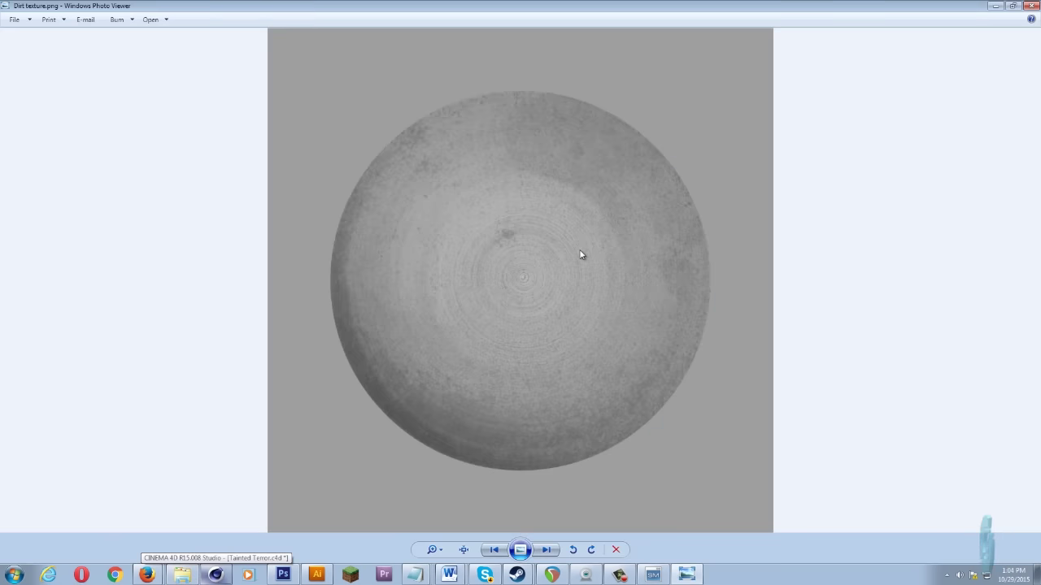
{"action": "left_click", "coordinate": [1030, 6]}
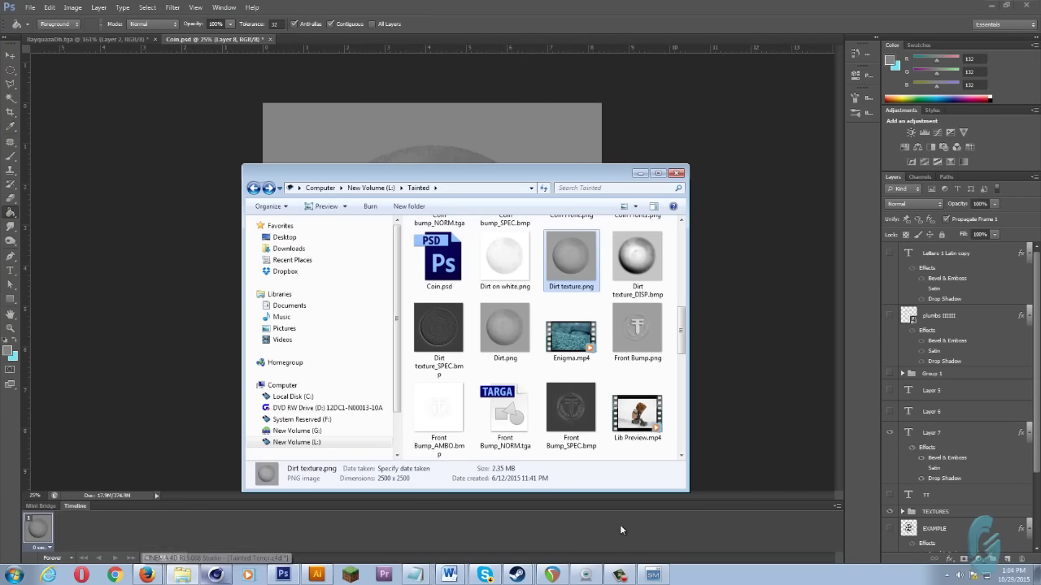
Switch to ShaderMap and load Dirt texture.png from the Tainted folder as a Diffuse source without saving the current project.
{"action": "left_click", "coordinate": [652, 575]}
{"action": "left_click_drag", "start_coordinate": [477, 132], "coordinate": [358, 133]}
{"action": "left_click_drag", "start_coordinate": [573, 260], "coordinate": [439, 210]}
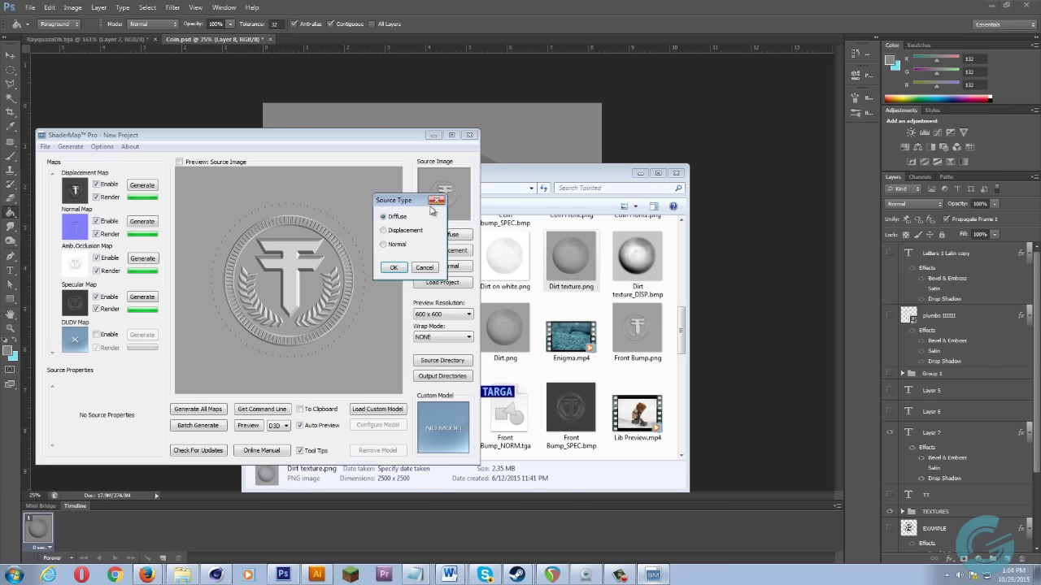
{"action": "left_click", "coordinate": [394, 268]}
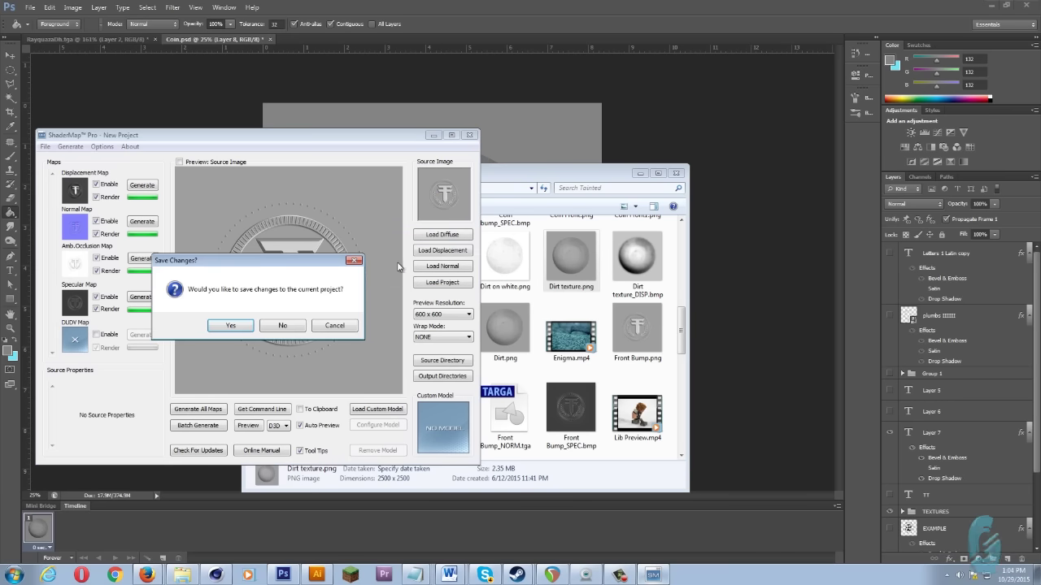
{"action": "left_click", "coordinate": [279, 326]}
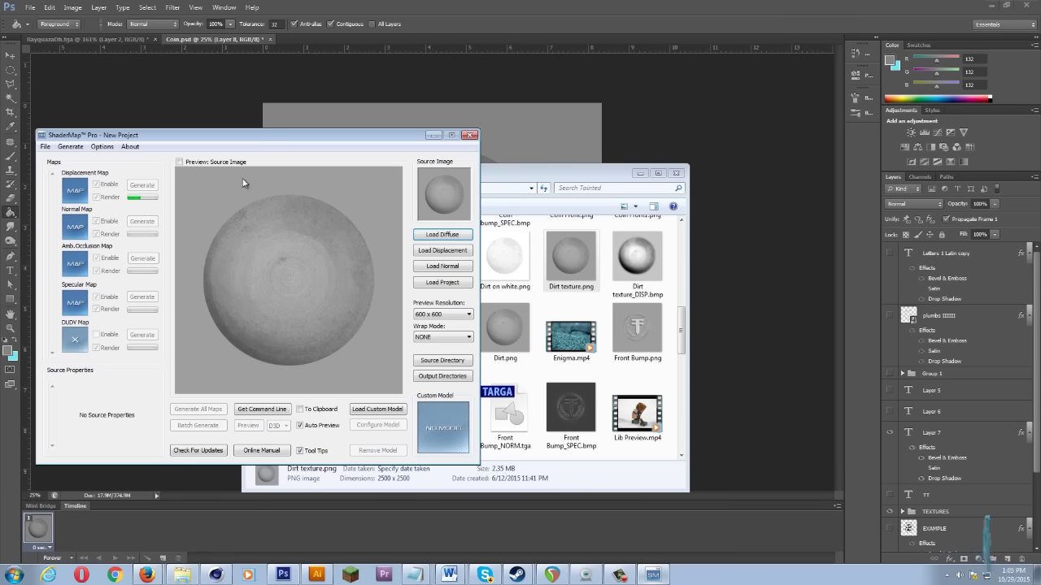
Inspect the dirt texture's generated maps on the 3D preview cube from different angles and lighting, and close the preview.
{"action": "left_click_drag", "start_coordinate": [135, 137], "coordinate": [252, 141]}
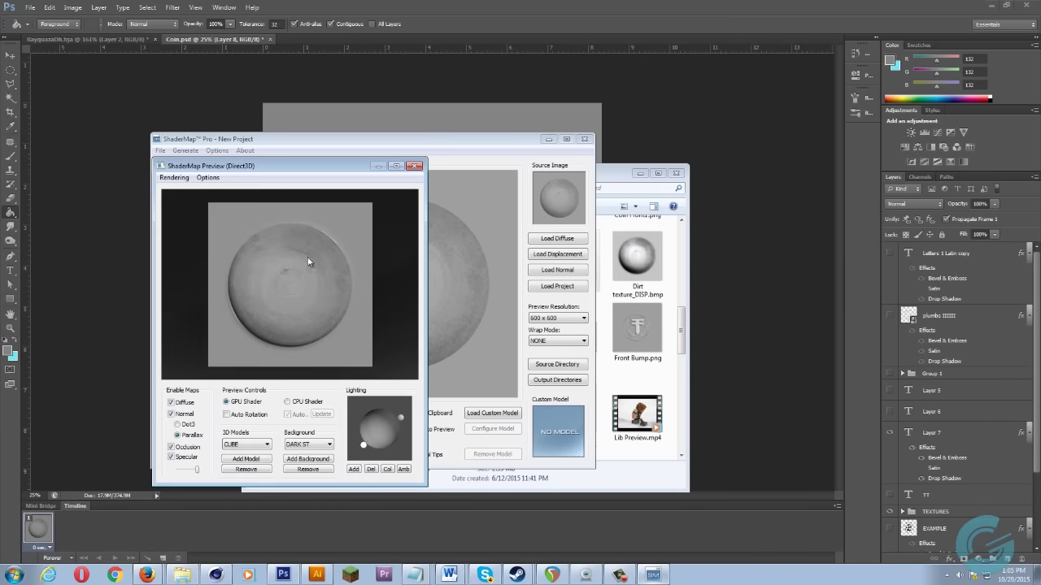
{"action": "scroll", "coordinate": [301, 301], "scroll_direction": "up", "scroll_amount": 5}
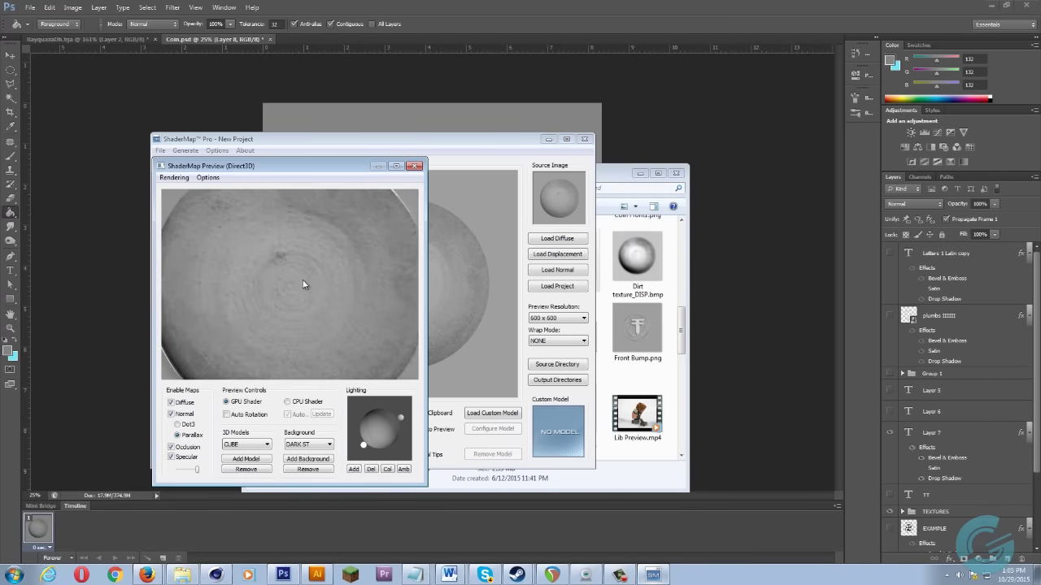
{"action": "left_click_drag", "start_coordinate": [302, 284], "coordinate": [402, 375]}
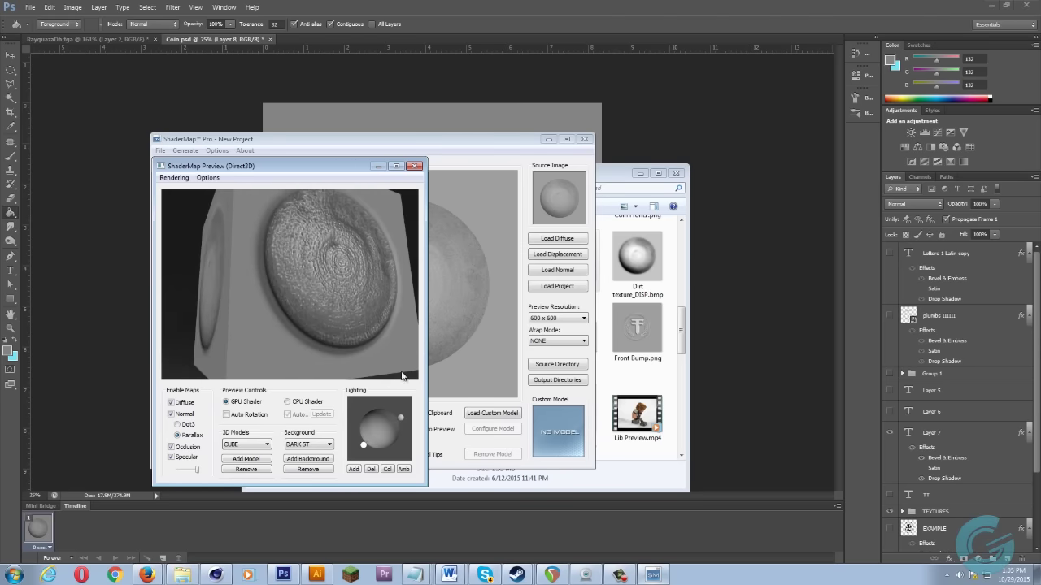
{"action": "left_click_drag", "start_coordinate": [366, 443], "coordinate": [351, 428]}
{"action": "mouse_move", "coordinate": [336, 297]}
{"action": "left_mouse_down"}
{"action": "mouse_move", "coordinate": [315, 284]}
{"action": "mouse_move", "coordinate": [335, 278]}
{"action": "mouse_move", "coordinate": [347, 286]}
{"action": "mouse_move", "coordinate": [340, 299]}
{"action": "mouse_move", "coordinate": [252, 291]}
{"action": "mouse_move", "coordinate": [269, 282]}
{"action": "mouse_move", "coordinate": [346, 295]}
{"action": "left_mouse_up"}
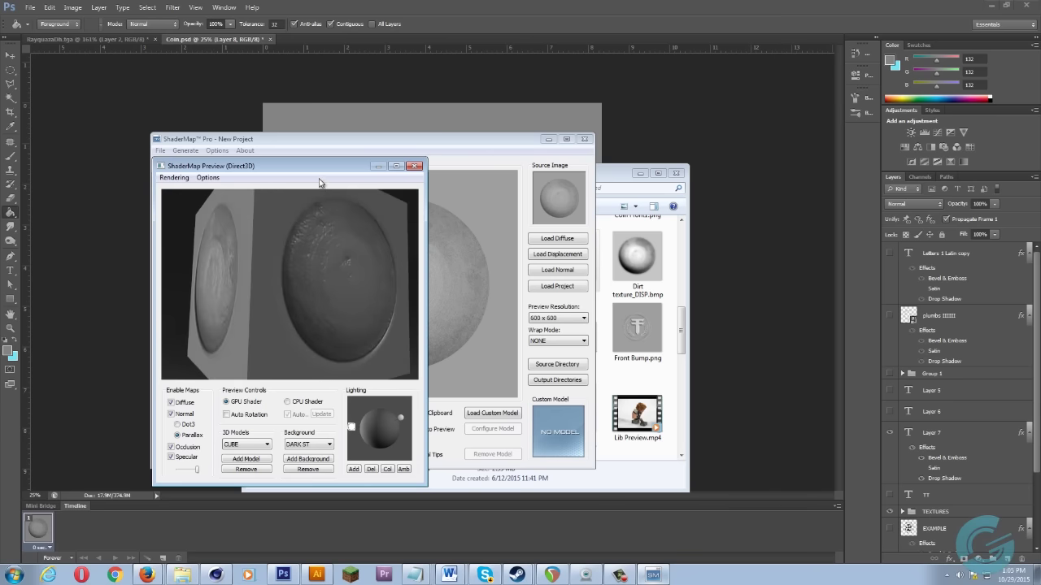
{"action": "left_click_drag", "start_coordinate": [320, 168], "coordinate": [557, 162]}
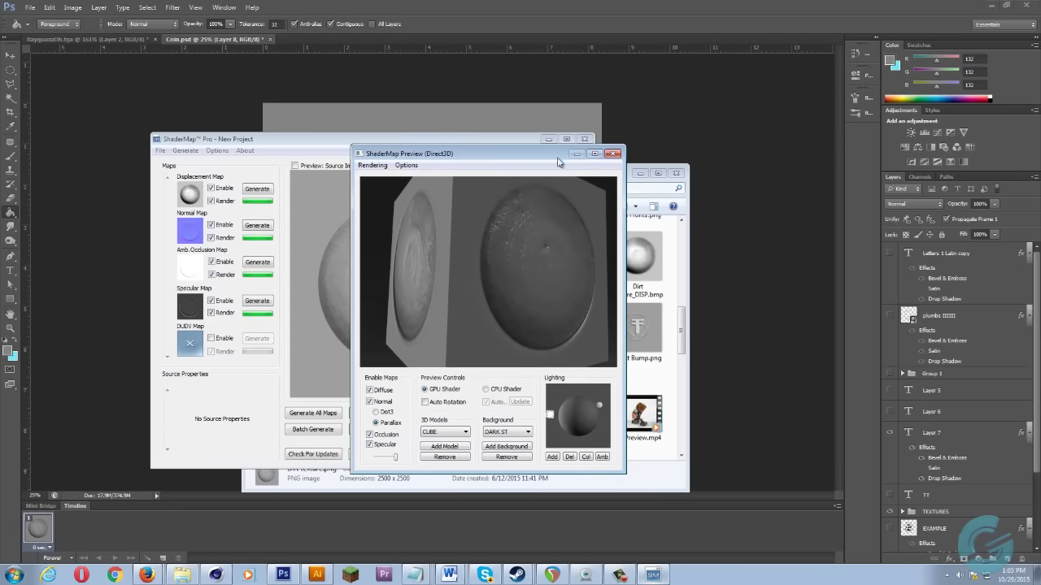
{"action": "left_click", "coordinate": [613, 155]}
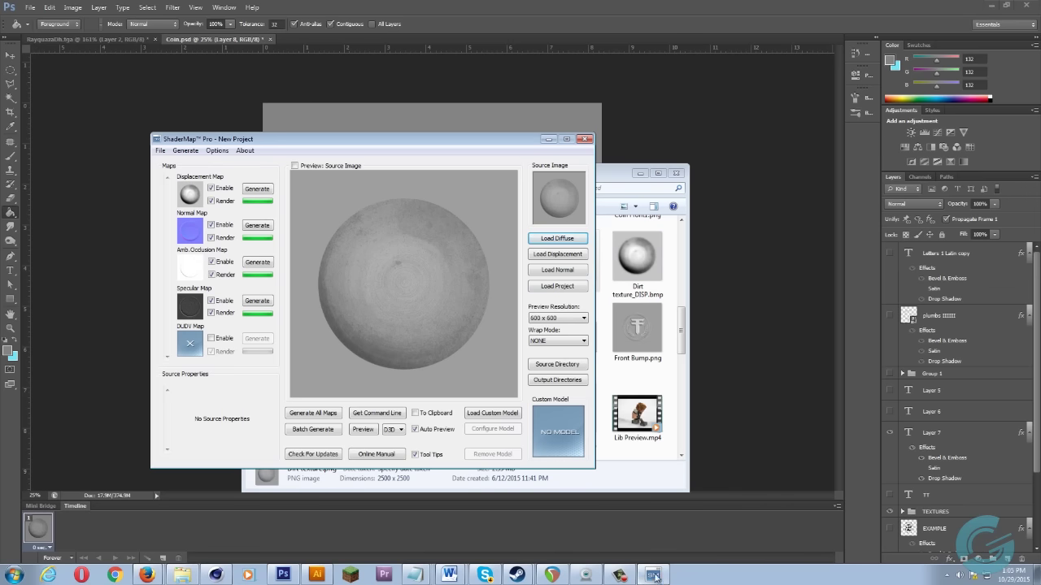
Switch to Cinema 4D and disable the coin material's Diffusion, Reflection, Bump, Normal, Specular and Displacement channels, keeping only Color.
{"action": "left_click", "coordinate": [216, 575]}
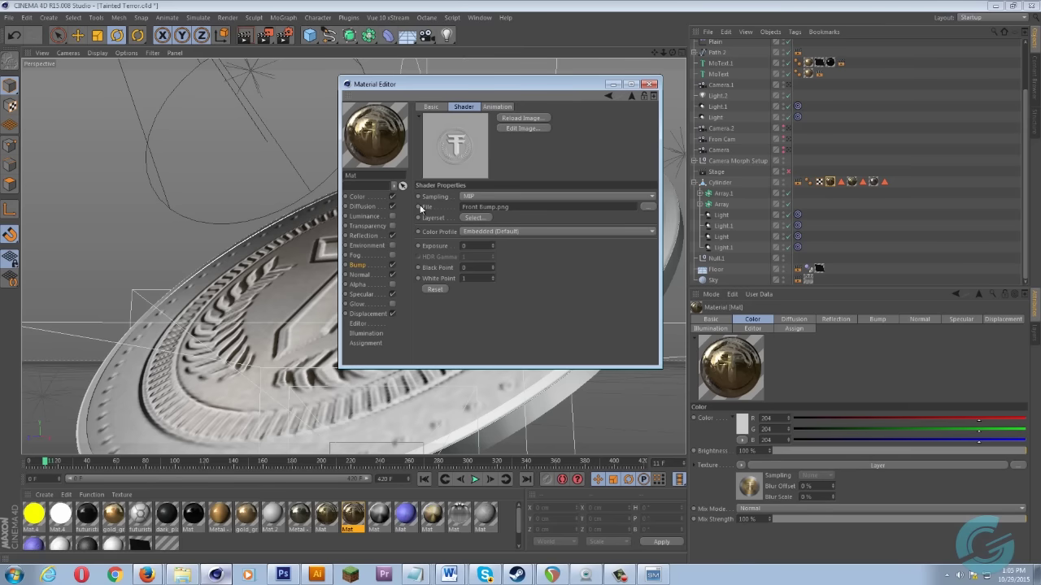
{"action": "left_click", "coordinate": [356, 197]}
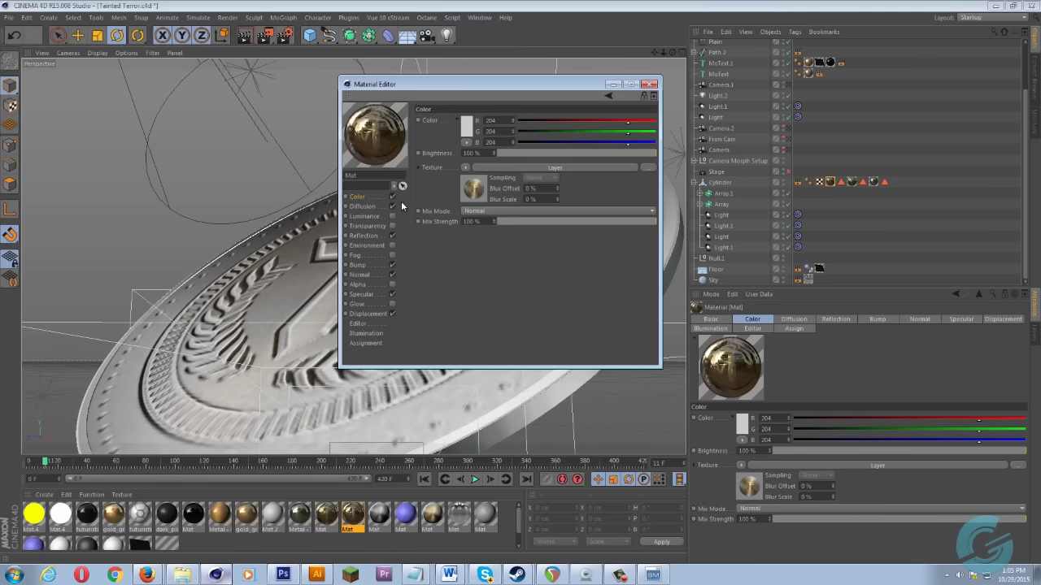
{"action": "left_click", "coordinate": [392, 207]}
{"action": "left_click", "coordinate": [392, 235]}
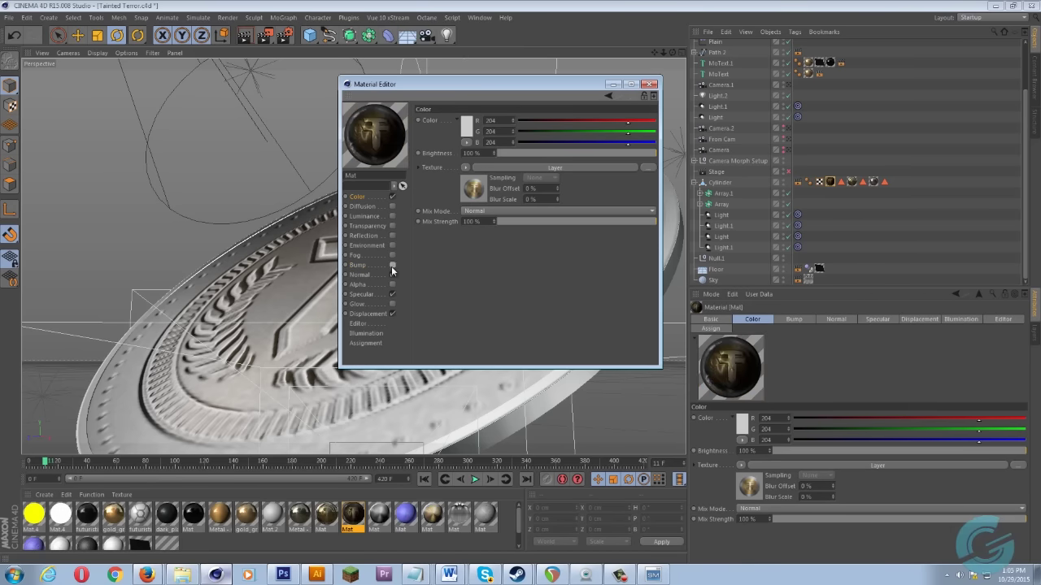
{"action": "left_click", "coordinate": [391, 295]}
{"action": "left_click", "coordinate": [392, 314]}
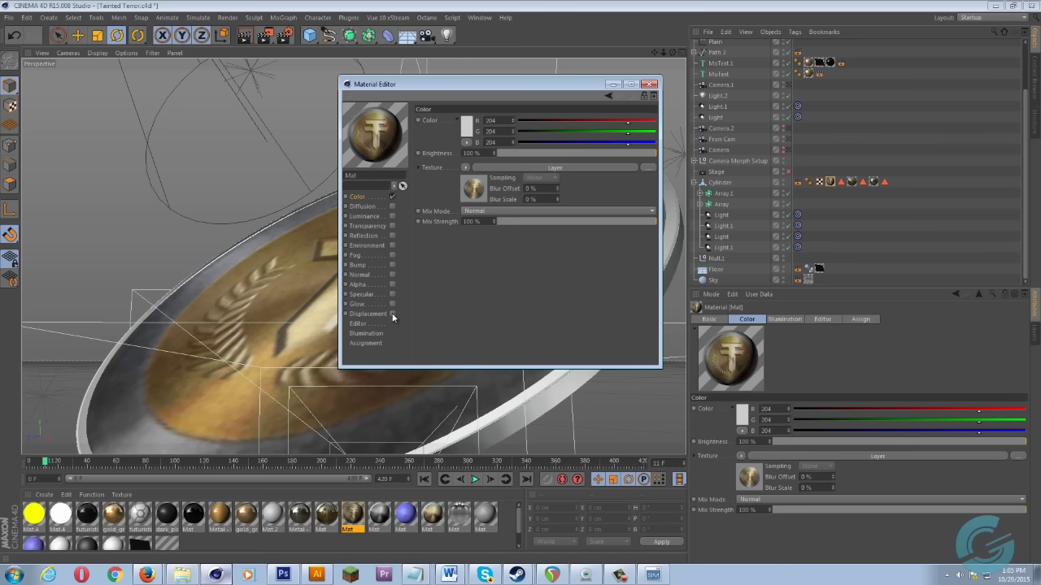
Open the Color channel's Layer shader and turn the Dirt and Dirt on white layers off and on to compare the coin's look.
{"action": "left_click", "coordinate": [478, 186]}
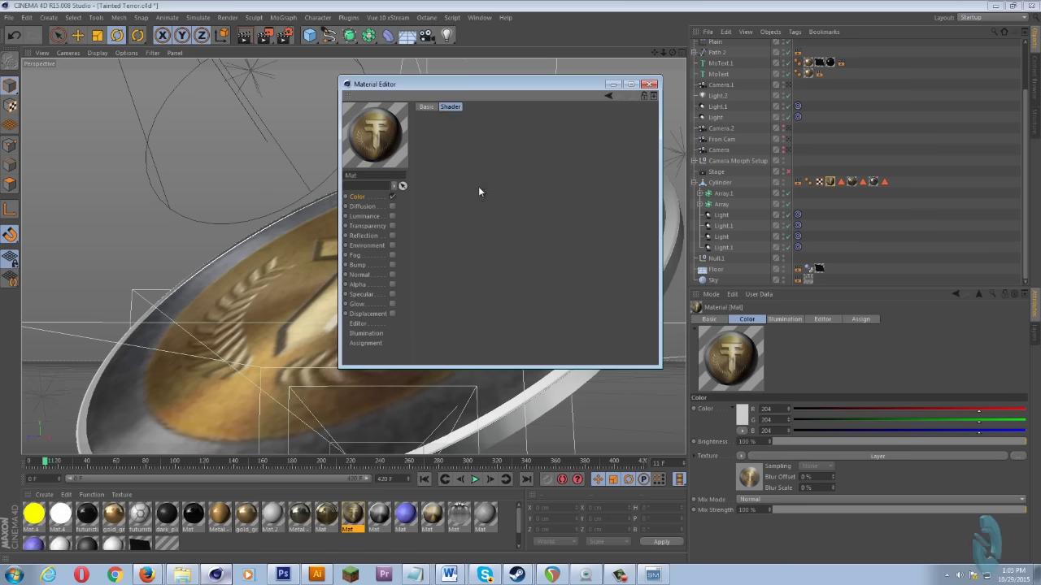
{"action": "left_click_drag", "start_coordinate": [497, 86], "coordinate": [583, 79]}
{"action": "left_click", "coordinate": [451, 192]}
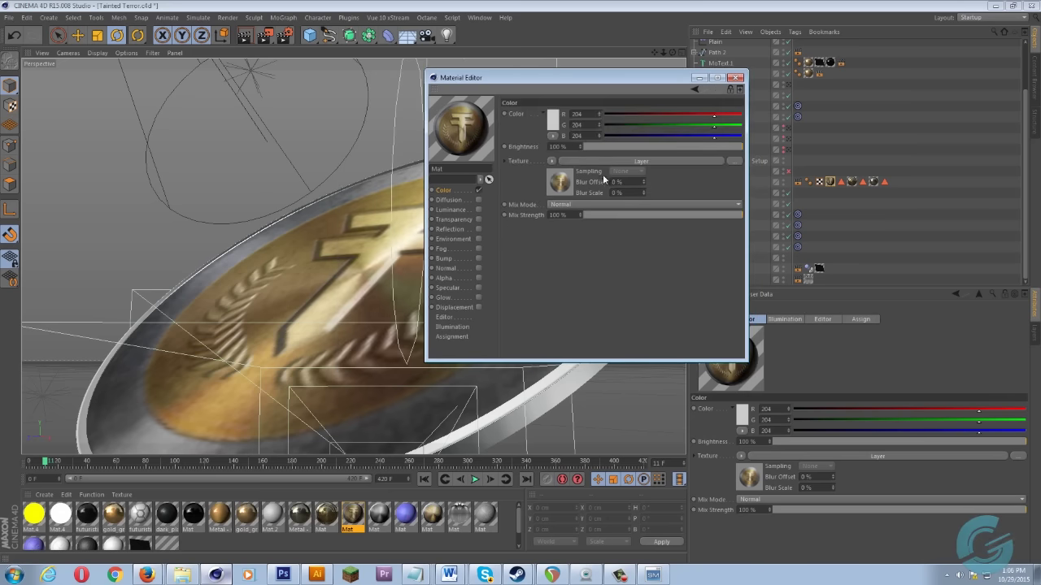
{"action": "left_click", "coordinate": [607, 157]}
{"action": "left_click", "coordinate": [513, 225]}
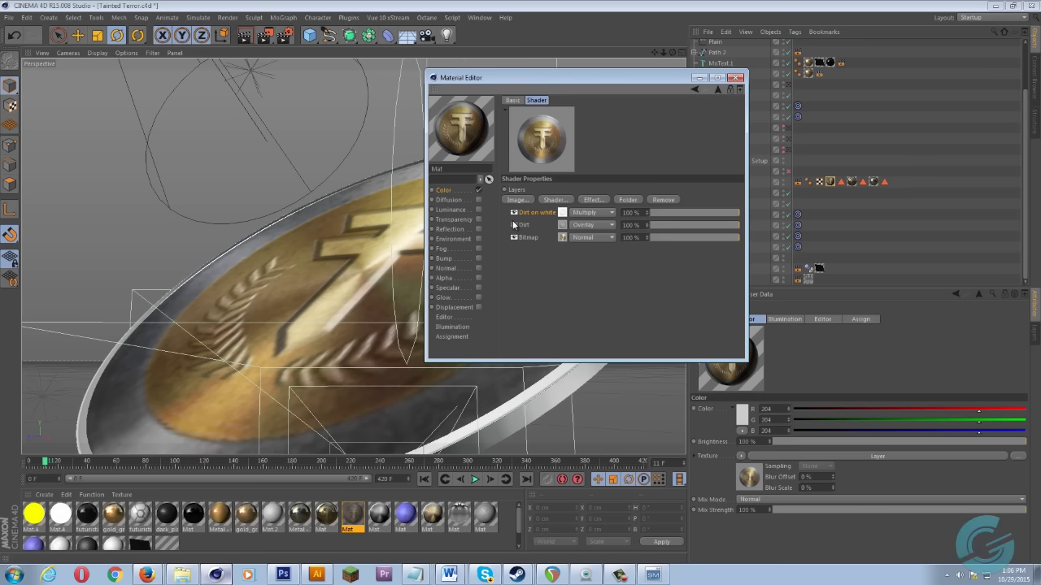
{"action": "left_click", "coordinate": [514, 212]}
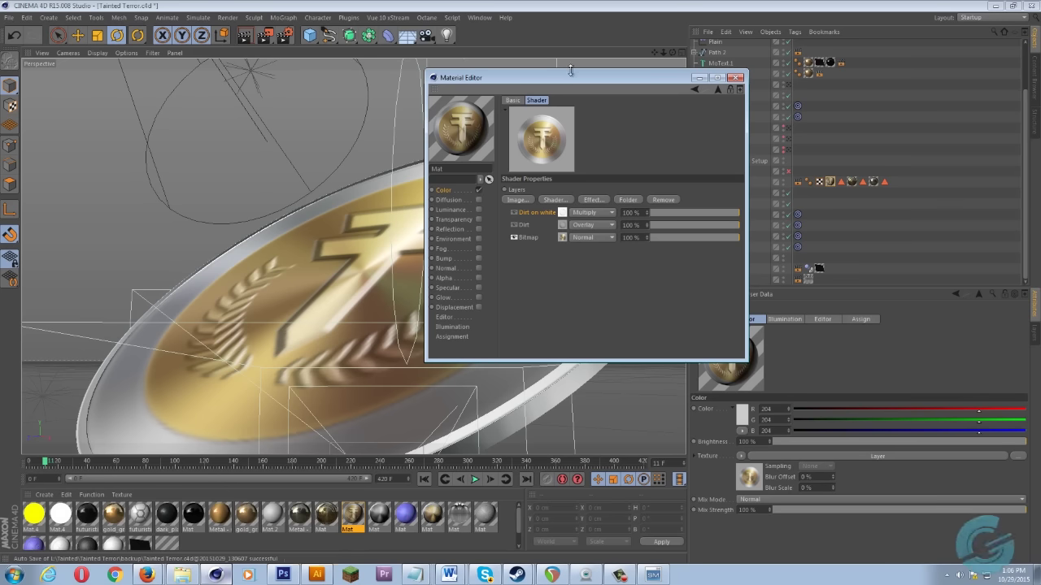
{"action": "left_click_drag", "start_coordinate": [571, 70], "coordinate": [631, 75]}
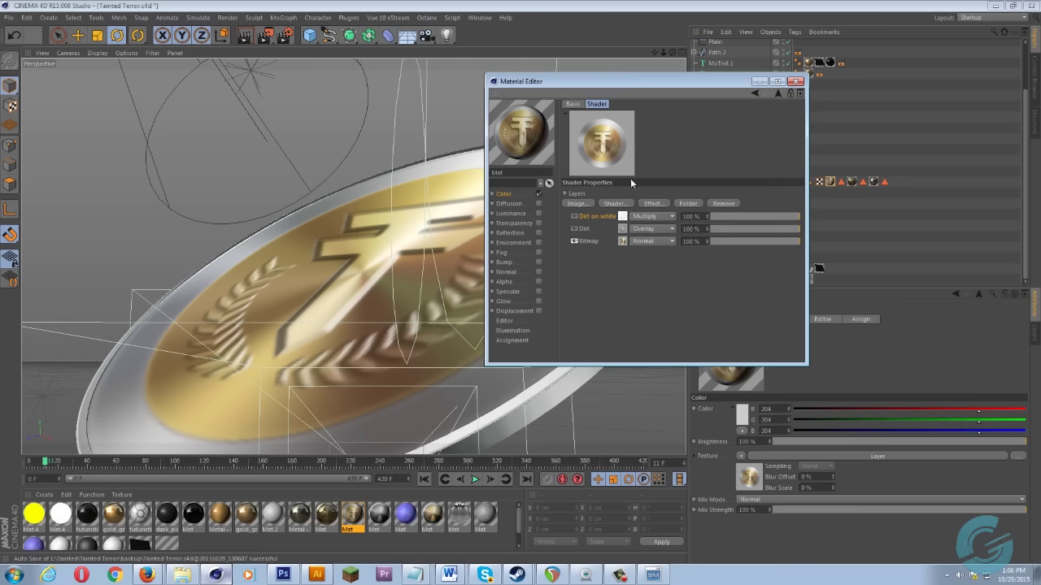
{"action": "left_click", "coordinate": [575, 229]}
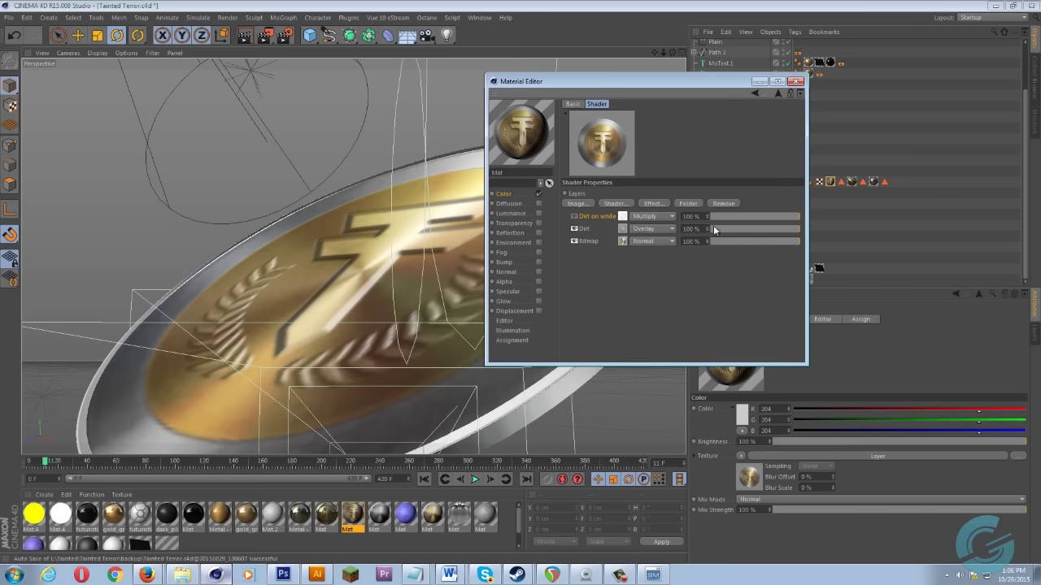
{"action": "left_click", "coordinate": [575, 217]}
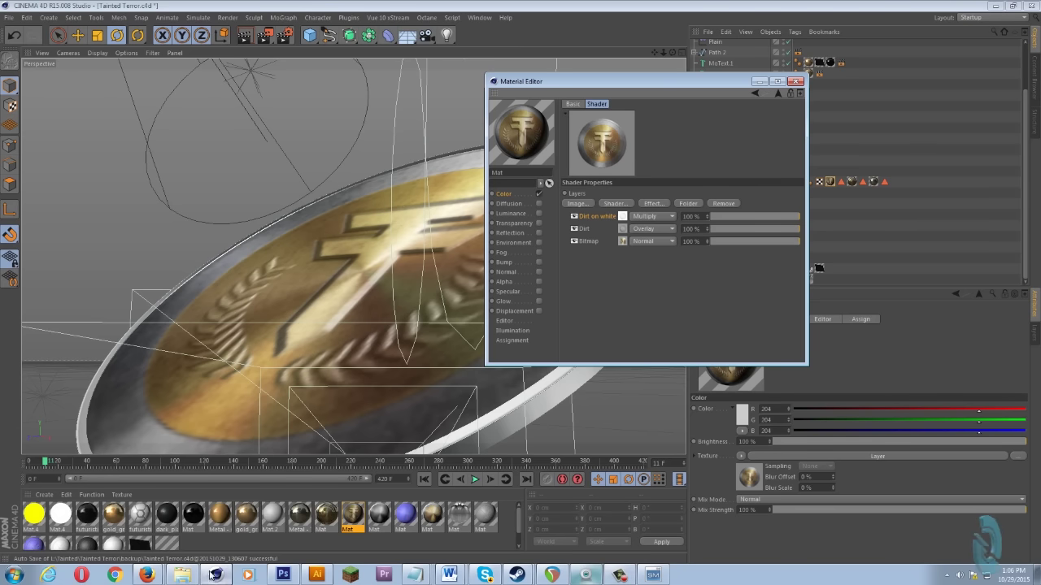
Open Dirt on white.png and Dirt texture.png from the Tainted folder side by side to compare them, and close both images.
{"action": "left_click", "coordinate": [577, 204]}
{"action": "double_click", "coordinate": [504, 258]}
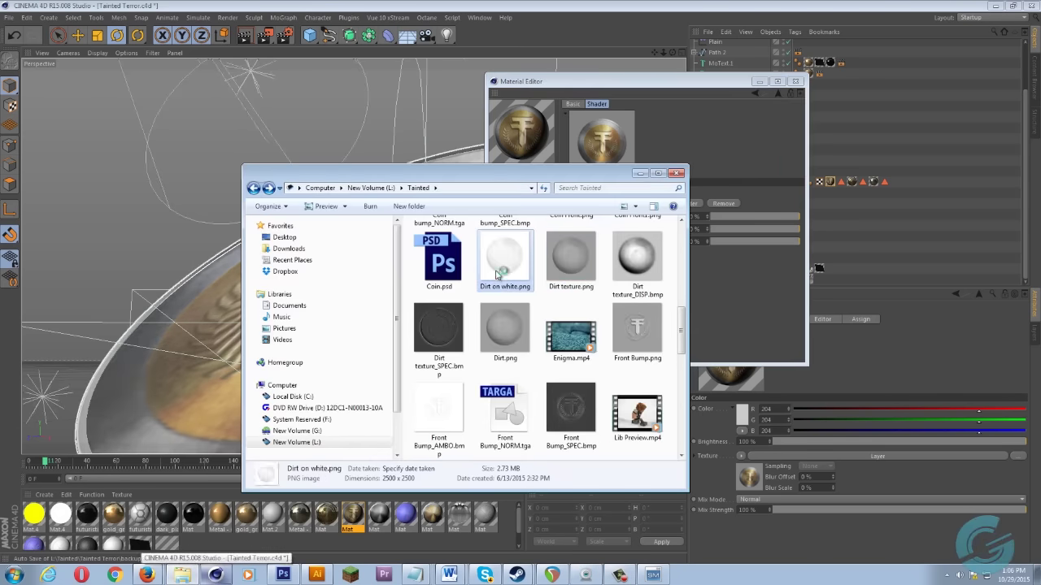
{"action": "left_click_drag", "start_coordinate": [720, 7], "coordinate": [864, 74]}
{"action": "double_click", "coordinate": [571, 258]}
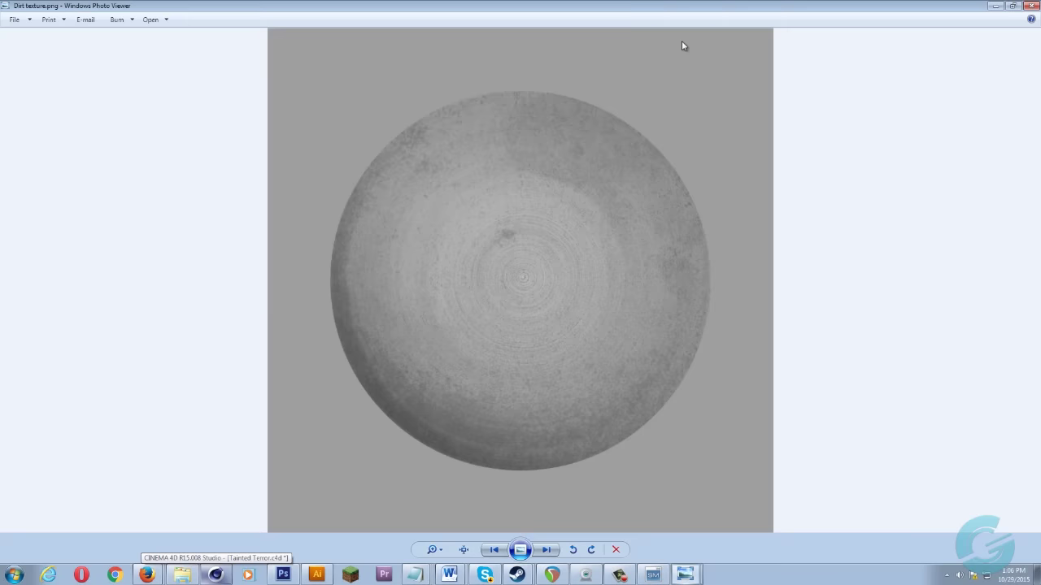
{"action": "left_click_drag", "start_coordinate": [681, 10], "coordinate": [262, 91]}
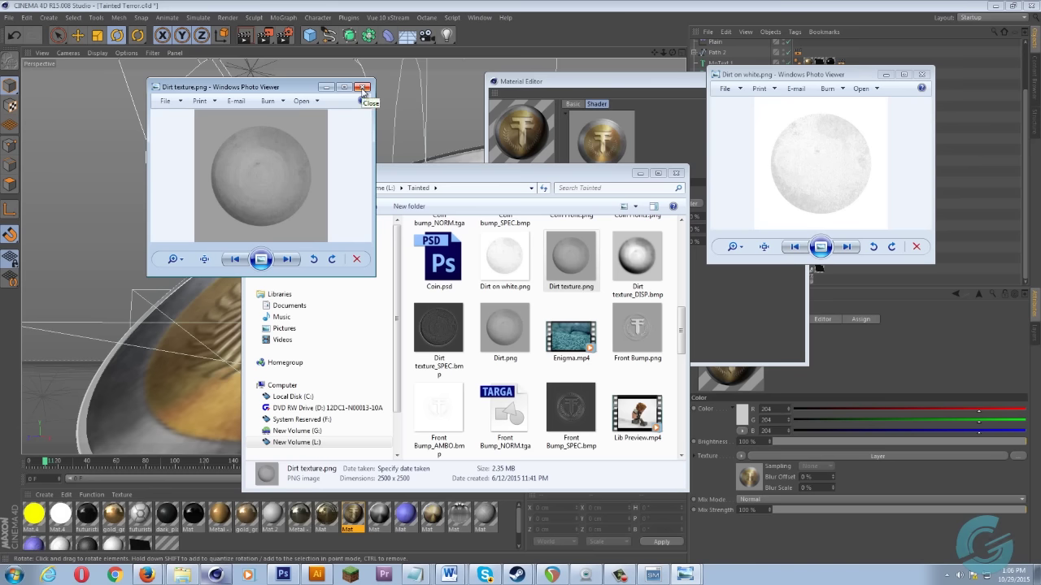
{"action": "left_click", "coordinate": [362, 88]}
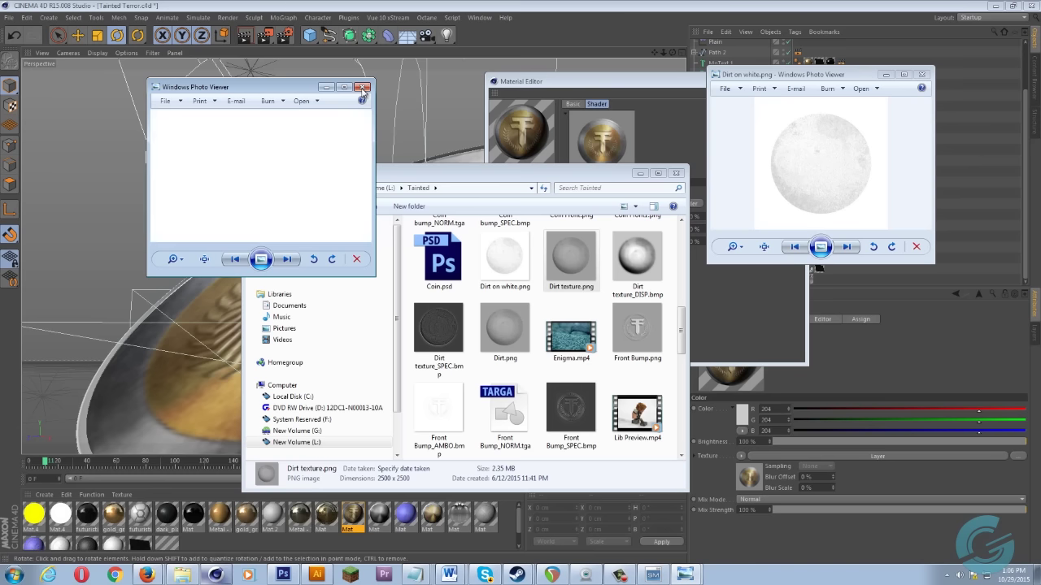
{"action": "left_click", "coordinate": [922, 75]}
{"action": "left_click", "coordinate": [715, 130]}
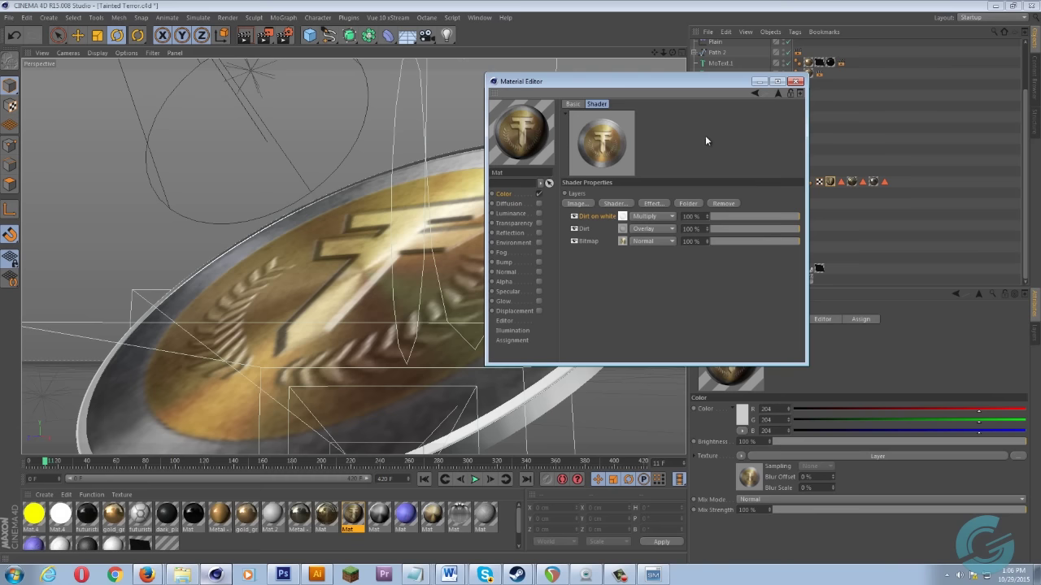
Leave the Color channel's Layer shader and enable the coin material's Diffusion channel.
{"action": "left_click", "coordinate": [624, 232]}
{"action": "left_click", "coordinate": [505, 193]}
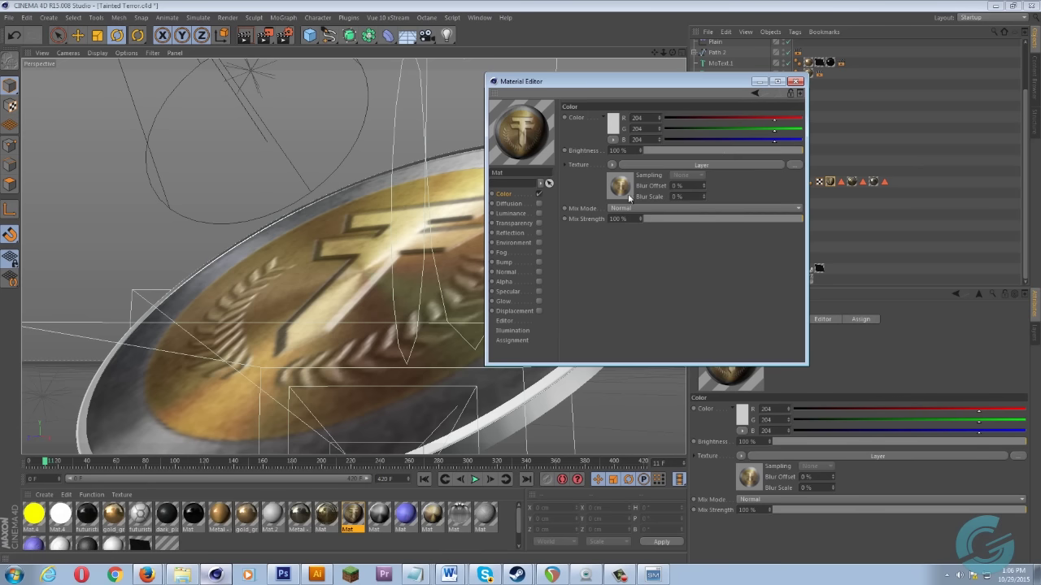
{"action": "left_click", "coordinate": [509, 204]}
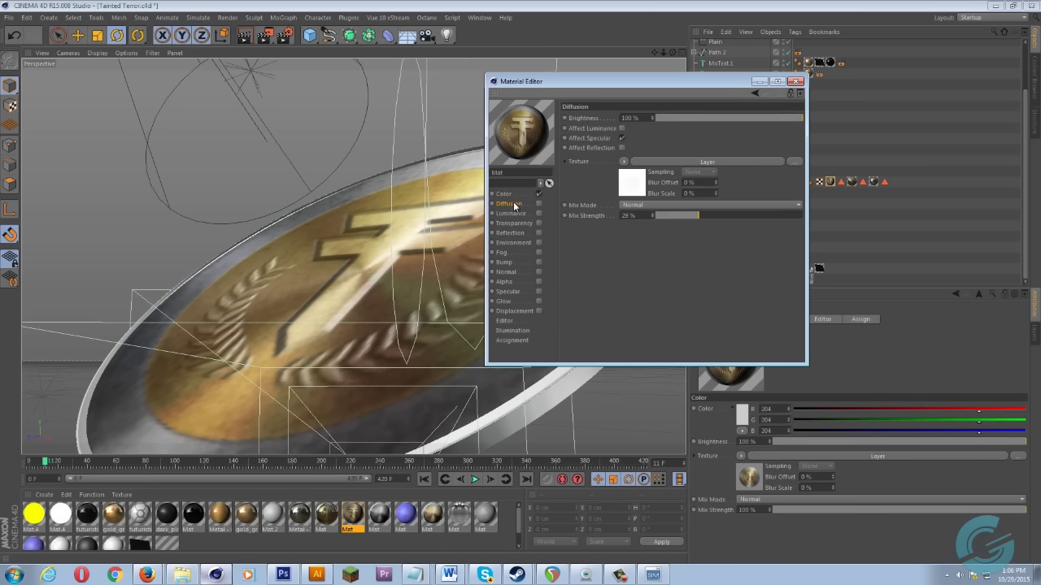
{"action": "left_click", "coordinate": [539, 203]}
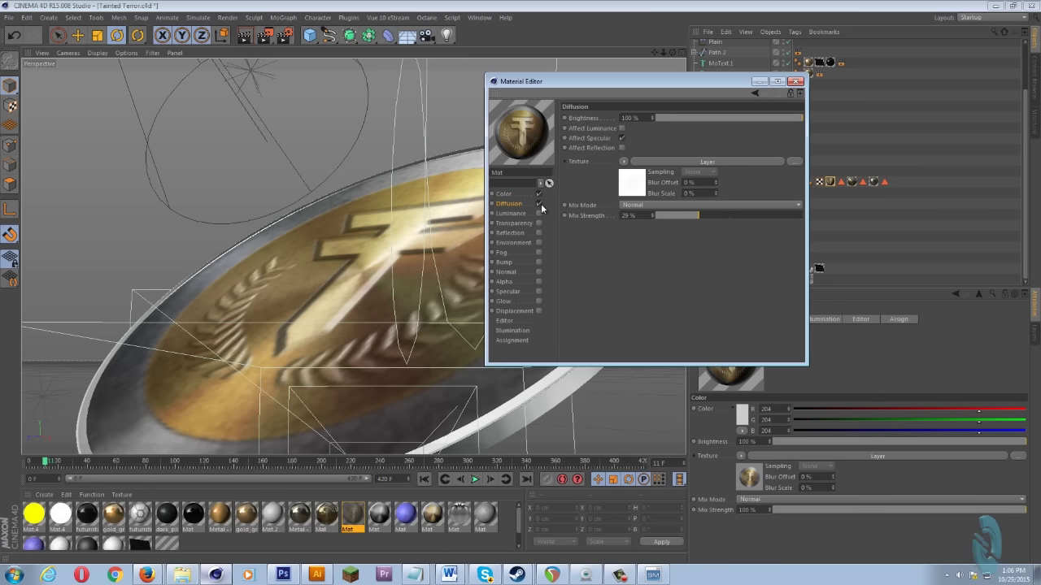
Examine the Bitmap and Colorizer layers in the Diffusion channel's Layer shader.
{"action": "left_click", "coordinate": [632, 185]}
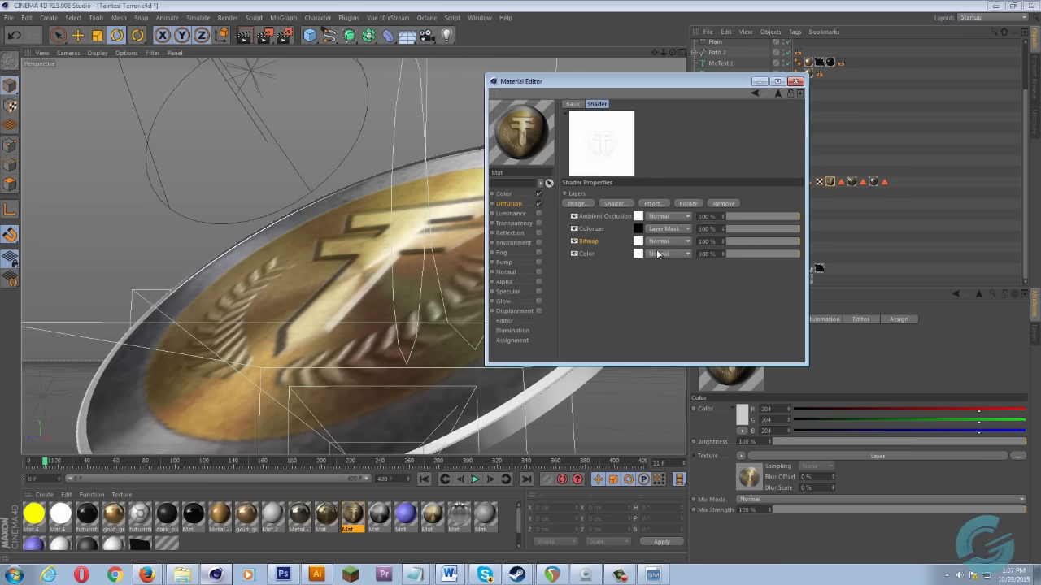
{"action": "left_click", "coordinate": [585, 244]}
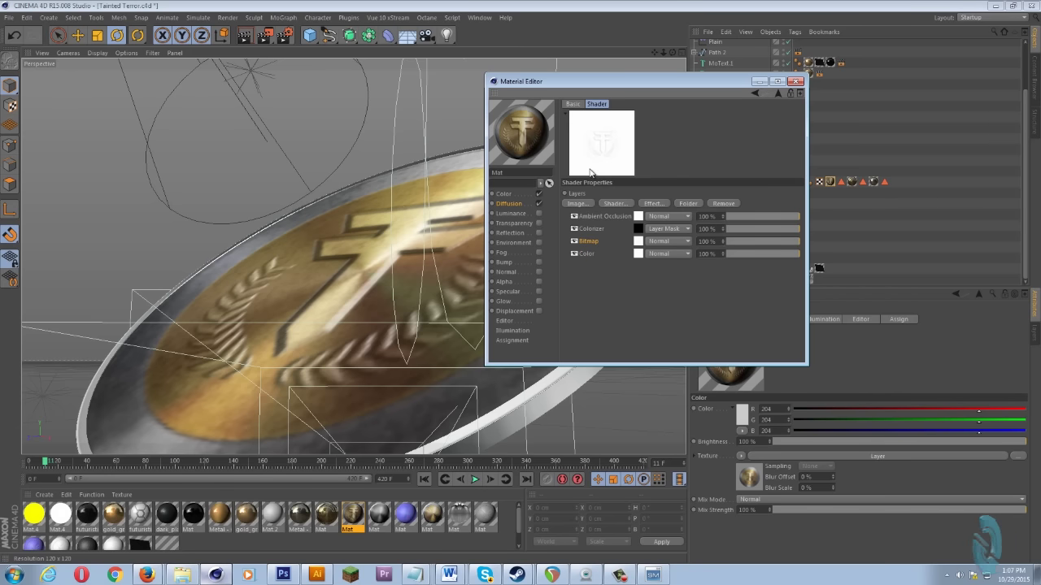
{"action": "left_click_drag", "start_coordinate": [591, 82], "coordinate": [562, 102]}
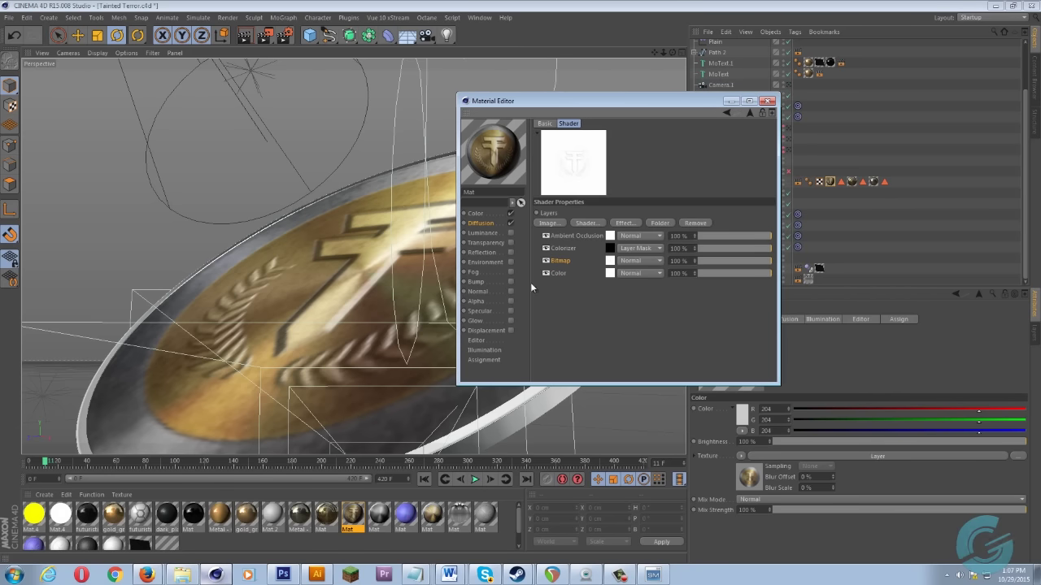
{"action": "left_click", "coordinate": [563, 248]}
{"action": "left_click", "coordinate": [546, 260]}
{"action": "right_click", "coordinate": [578, 169]}
{"action": "left_click", "coordinate": [551, 168]}
Switch to ShaderMap and load Front Bump.png from the Tainted folder as a Diffuse source without saving the current project.
{"action": "left_click", "coordinate": [652, 575]}
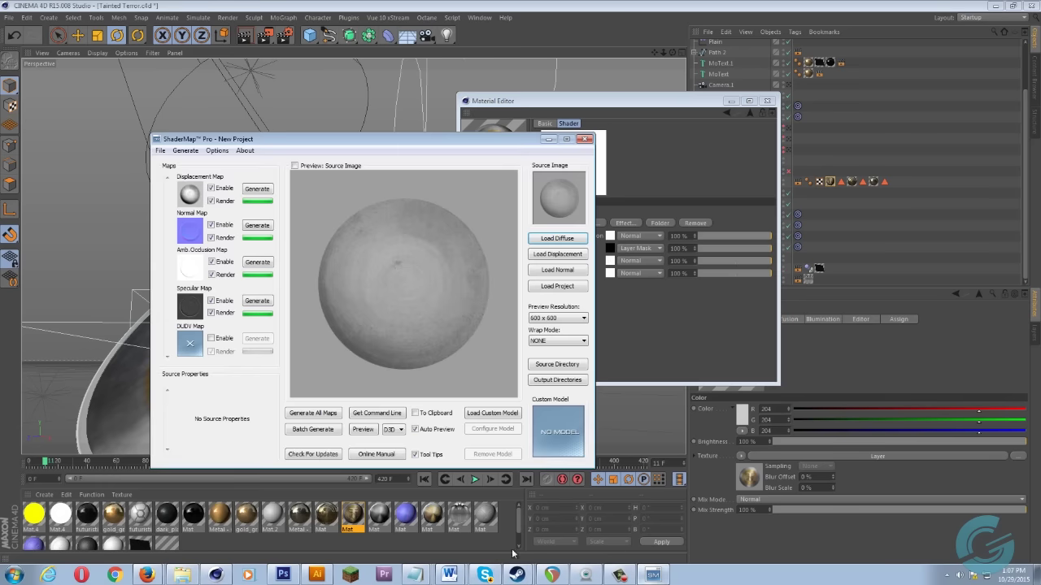
{"action": "left_click", "coordinate": [184, 576]}
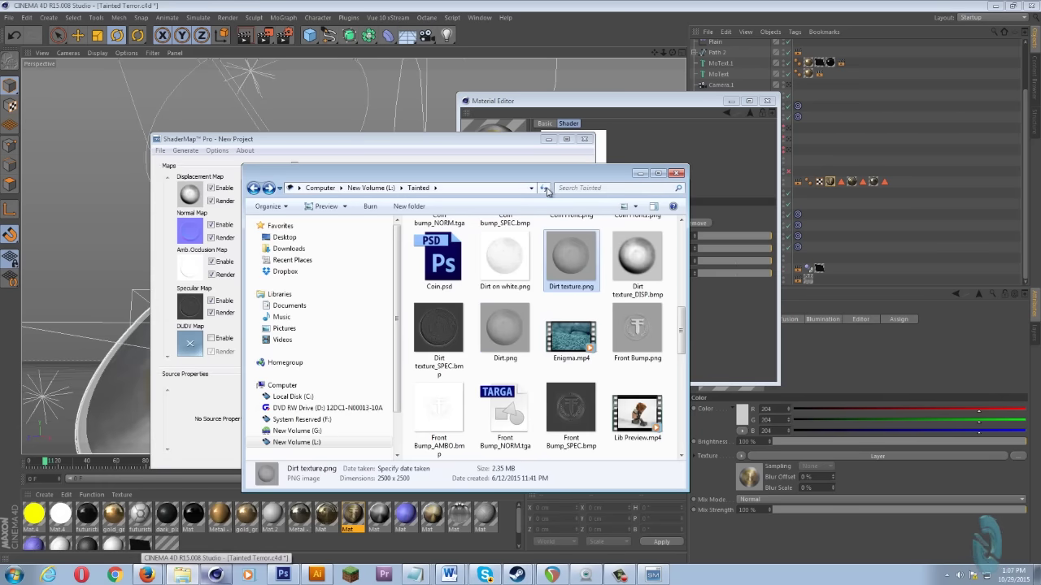
{"action": "left_click_drag", "start_coordinate": [510, 192], "coordinate": [376, 280]}
{"action": "left_click_drag", "start_coordinate": [506, 415], "coordinate": [564, 196]}
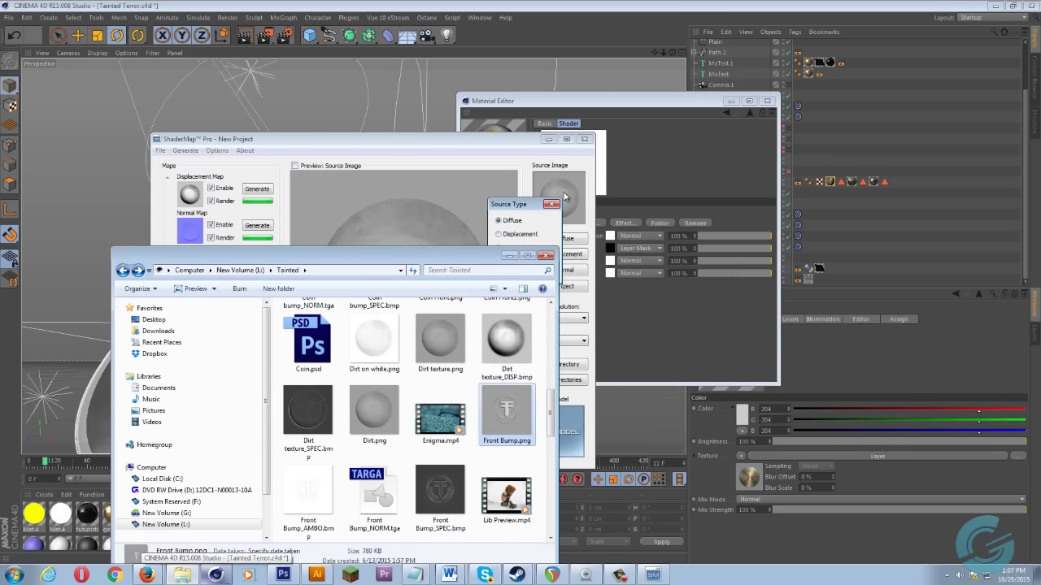
{"action": "left_click", "coordinate": [528, 222]}
{"action": "left_click", "coordinate": [525, 273]}
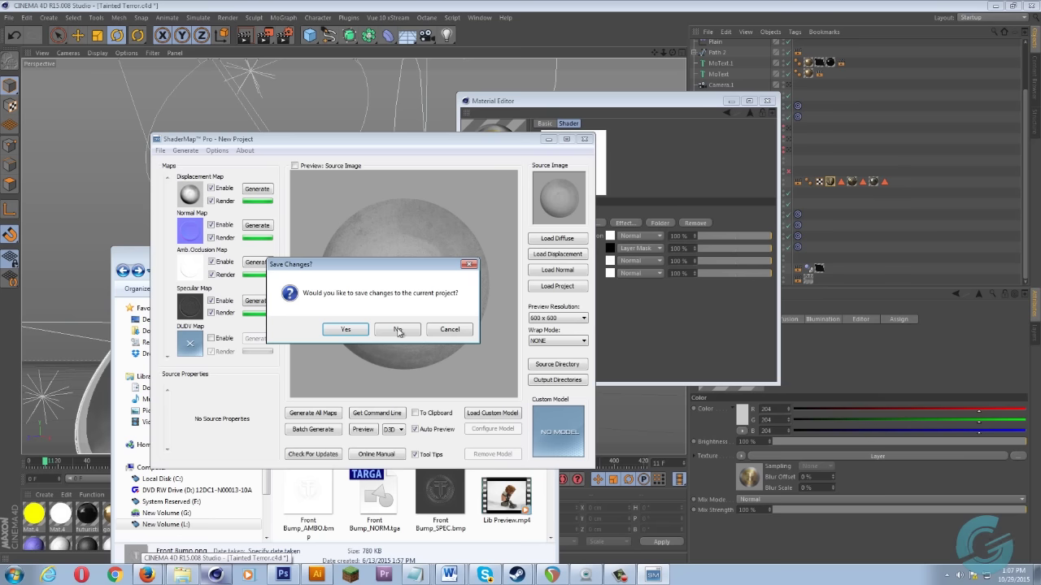
{"action": "left_click", "coordinate": [395, 330]}
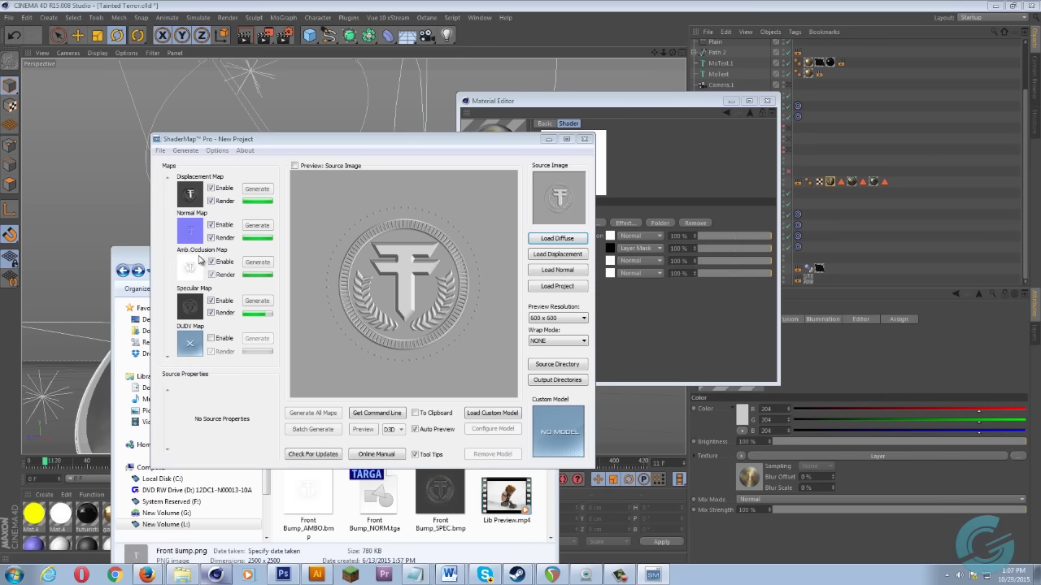
{"action": "left_click", "coordinate": [414, 167]}
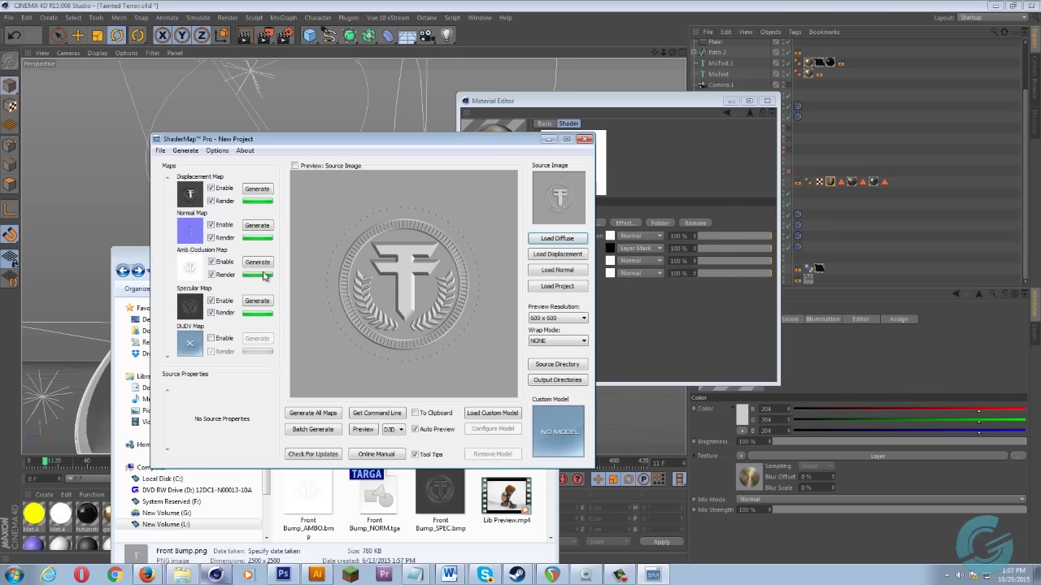
{"action": "left_click_drag", "start_coordinate": [294, 143], "coordinate": [500, 147]}
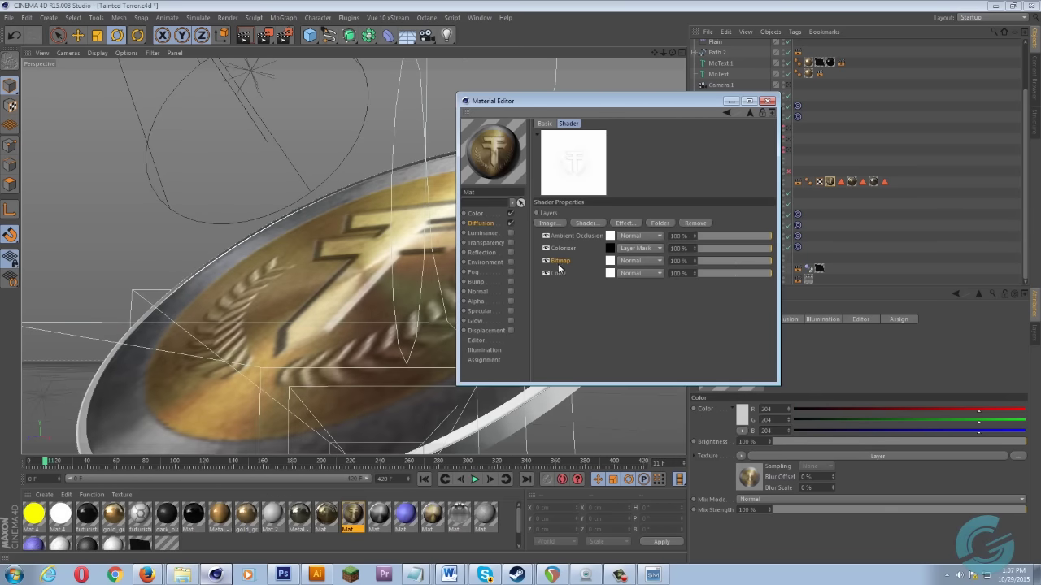
Back in Cinema 4D, enable the coin material's Reflection channel and uncover more of the coin behind the material settings.
{"action": "left_click", "coordinate": [482, 252]}
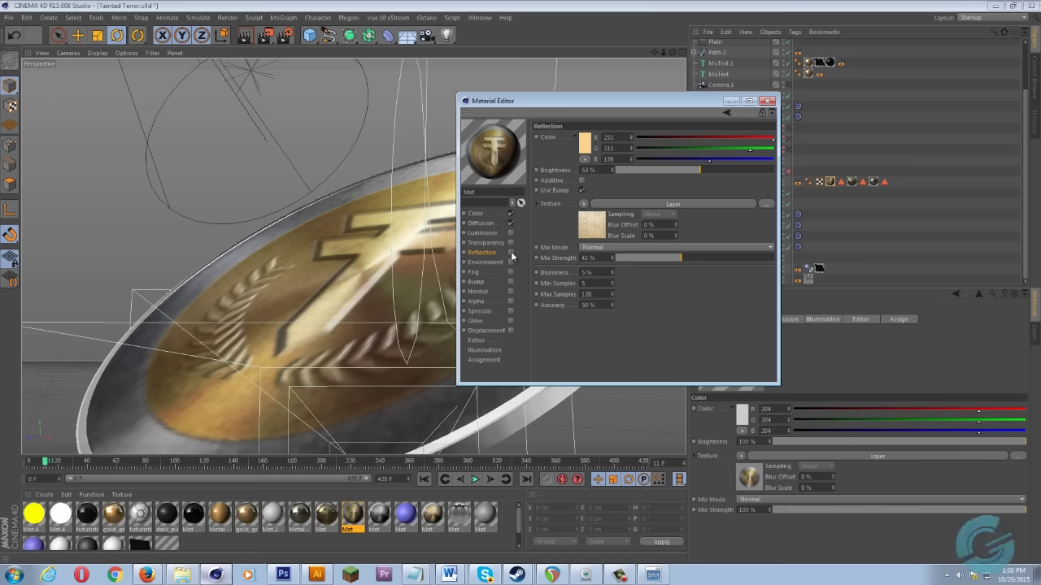
{"action": "left_click", "coordinate": [511, 253]}
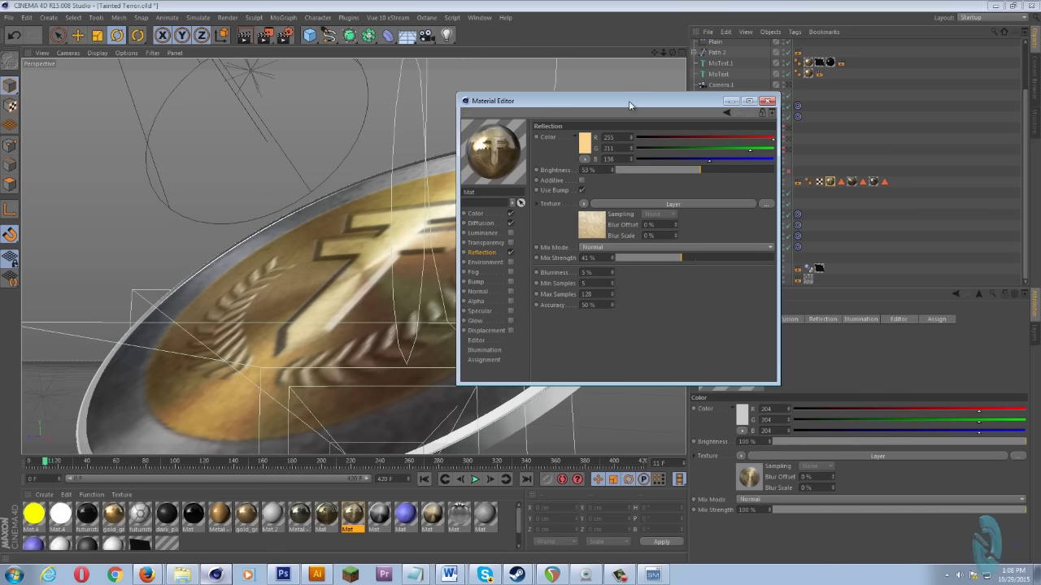
{"action": "left_click_drag", "start_coordinate": [611, 106], "coordinate": [709, 102]}
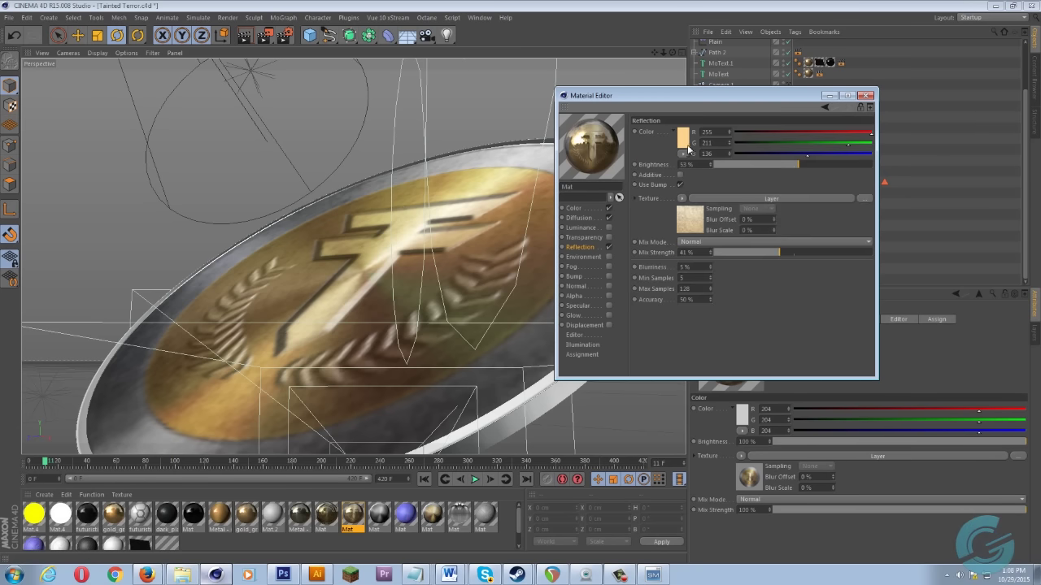
Examine the Reflection channel's Layer shader, including the Filter layer's grunge bitmap and the Gradient layer, and return to the channel settings.
{"action": "left_click", "coordinate": [696, 227]}
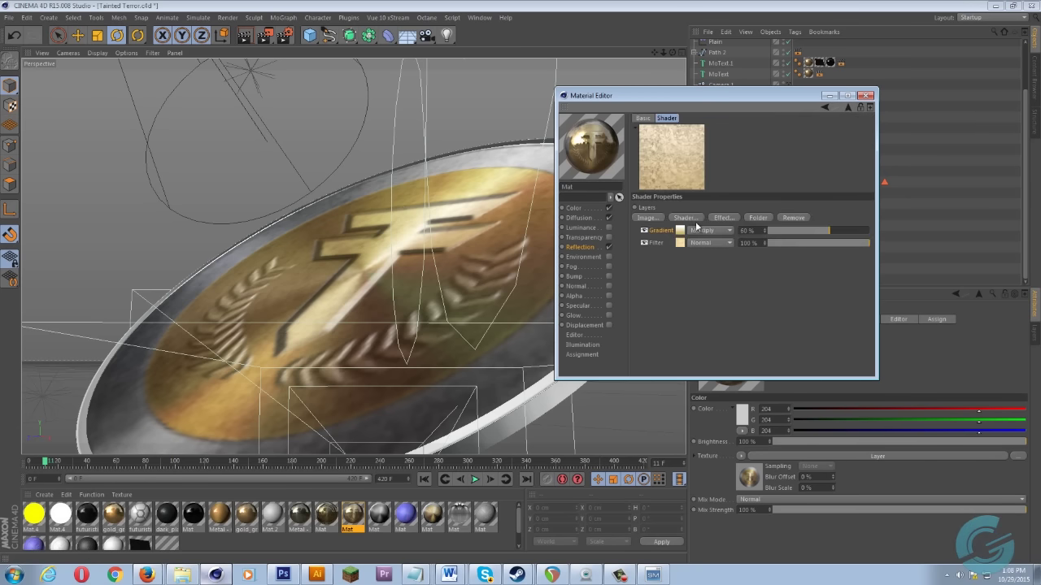
{"action": "left_click", "coordinate": [644, 243]}
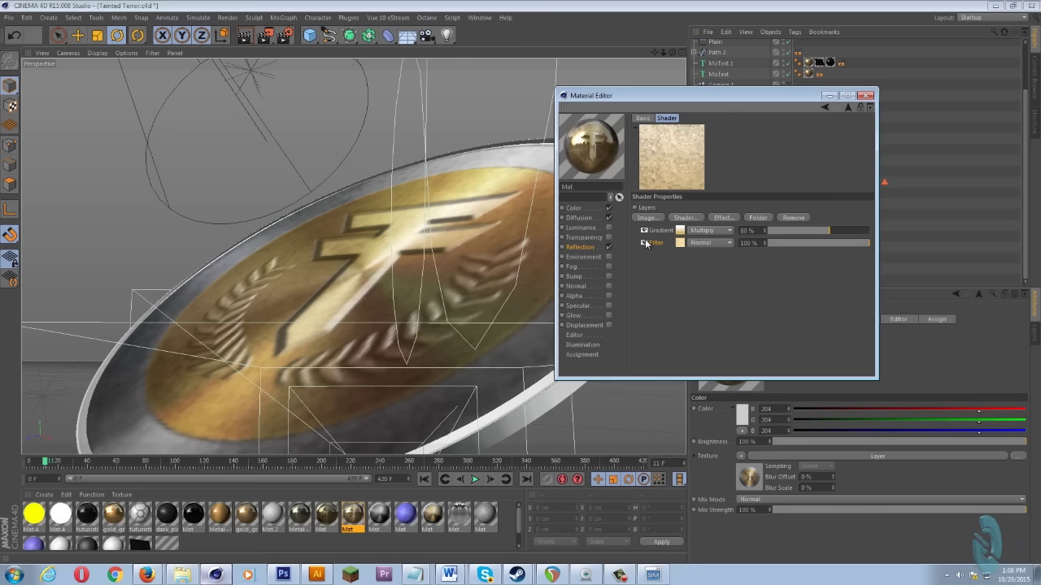
{"action": "left_click", "coordinate": [645, 243]}
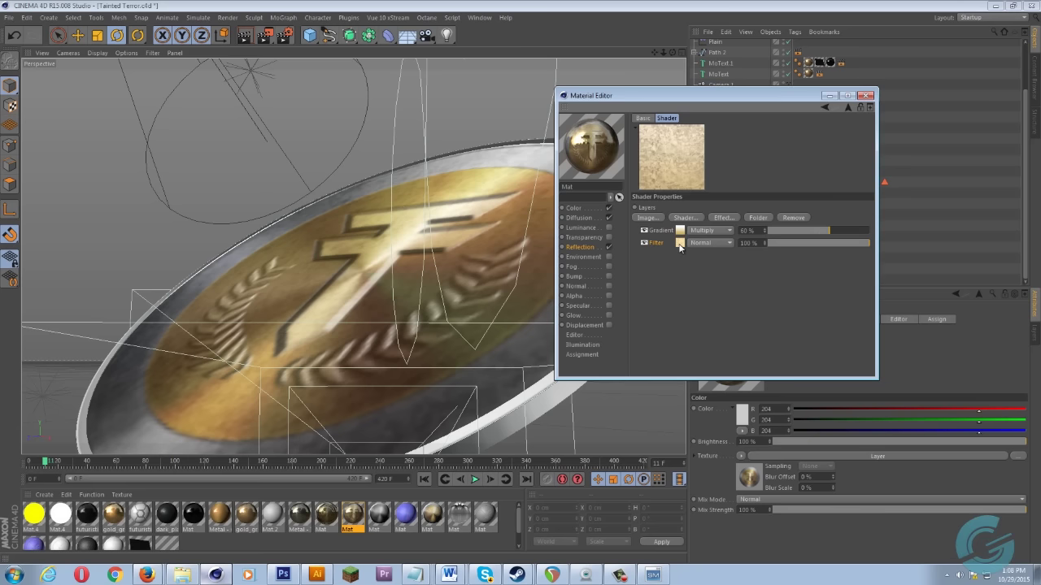
{"action": "left_click", "coordinate": [679, 244]}
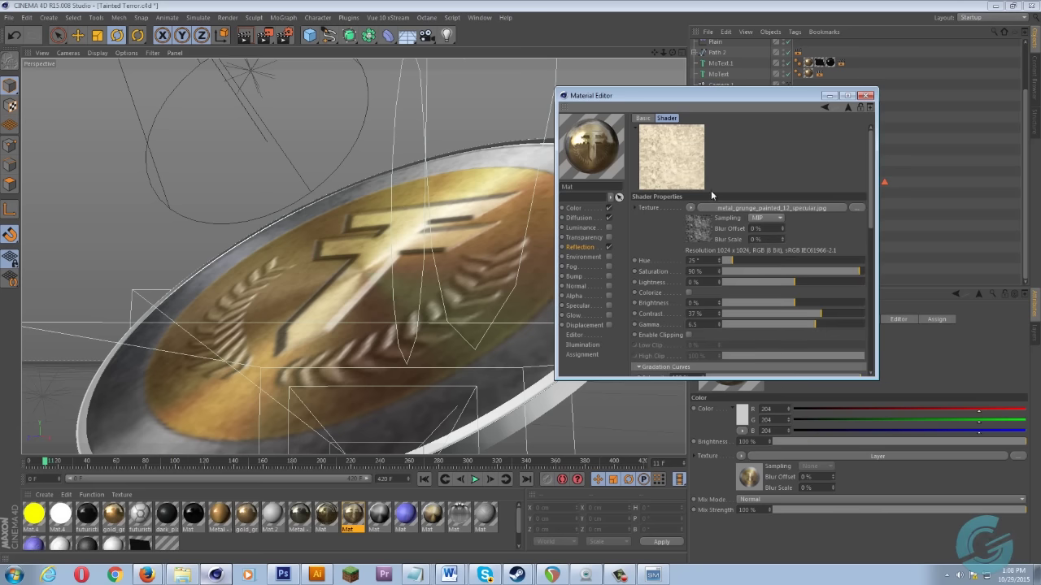
{"action": "left_click", "coordinate": [704, 227]}
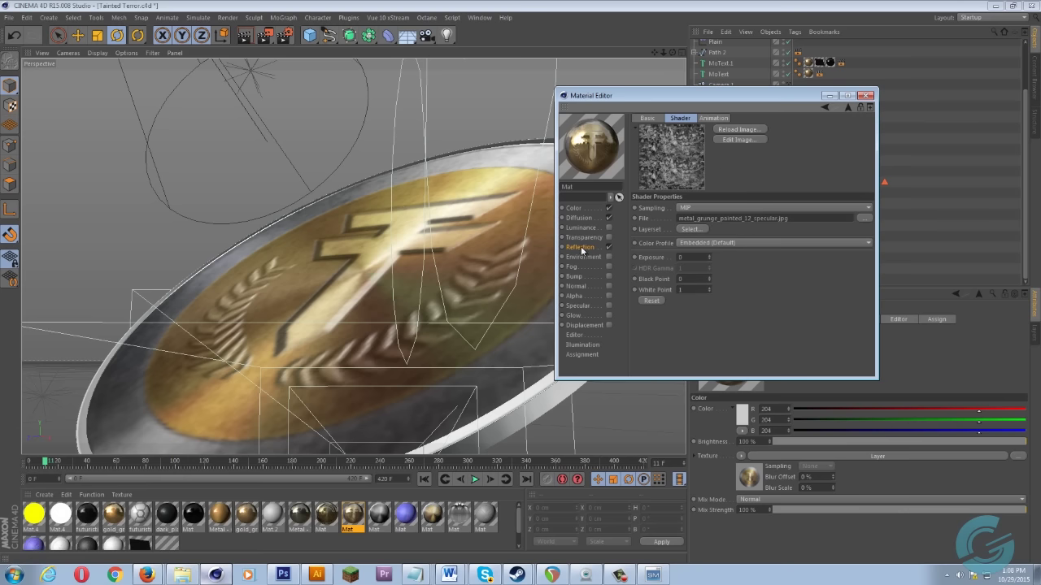
{"action": "left_click", "coordinate": [581, 247]}
{"action": "left_click", "coordinate": [700, 226]}
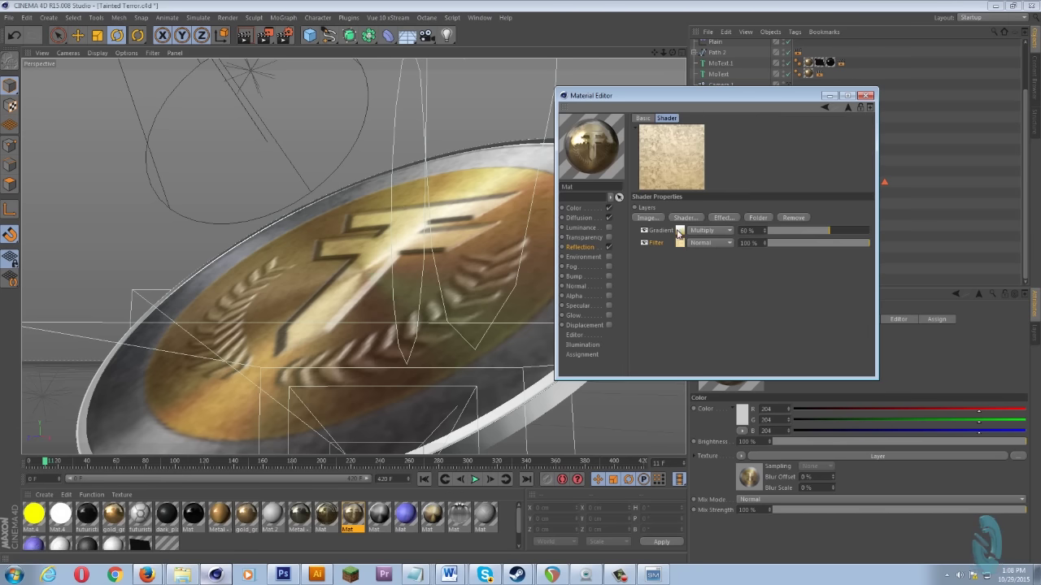
{"action": "left_click", "coordinate": [680, 230]}
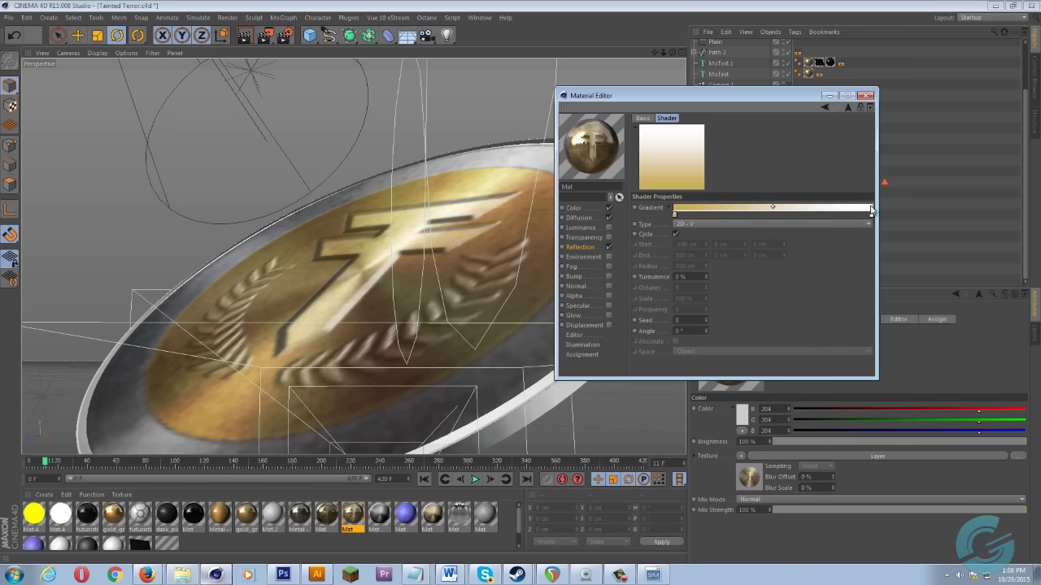
{"action": "left_click", "coordinate": [579, 248]}
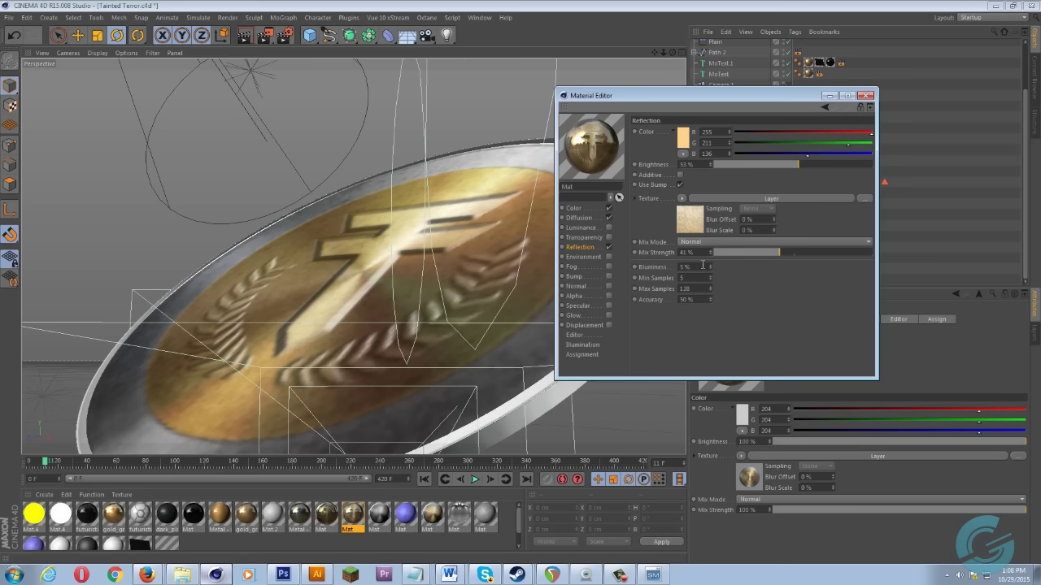
Enable the coin material's Bump channel and turn it off and on to compare its effect on the coin close up.
{"action": "left_click_drag", "start_coordinate": [662, 52], "coordinate": [519, 282]}
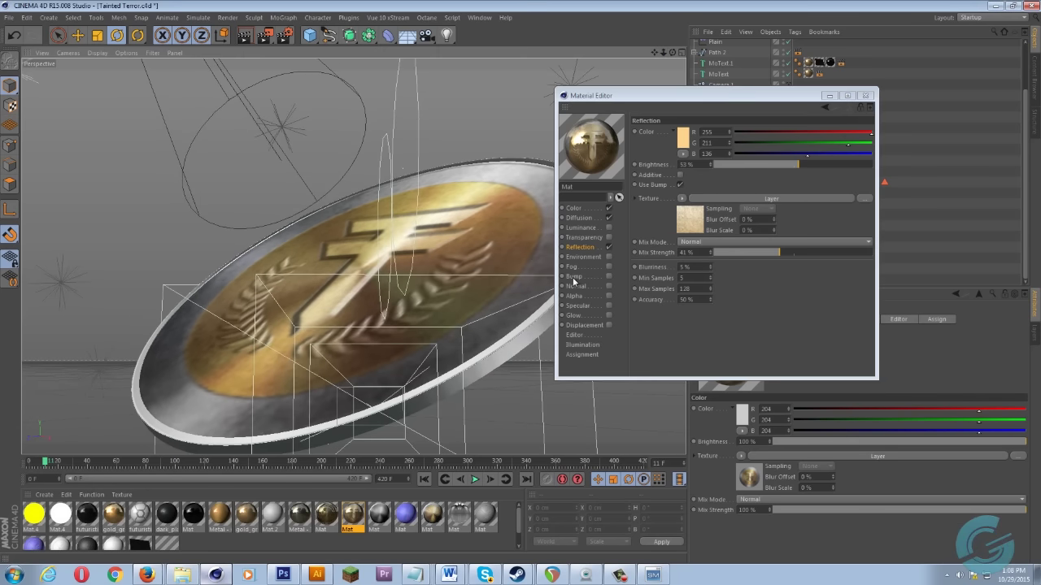
{"action": "left_click", "coordinate": [574, 277]}
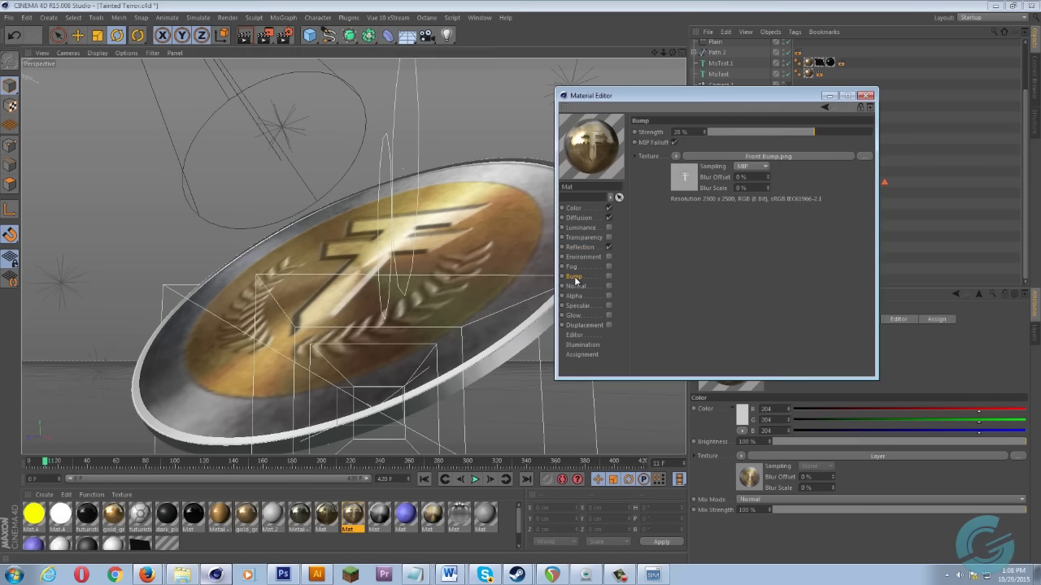
{"action": "left_click", "coordinate": [609, 277]}
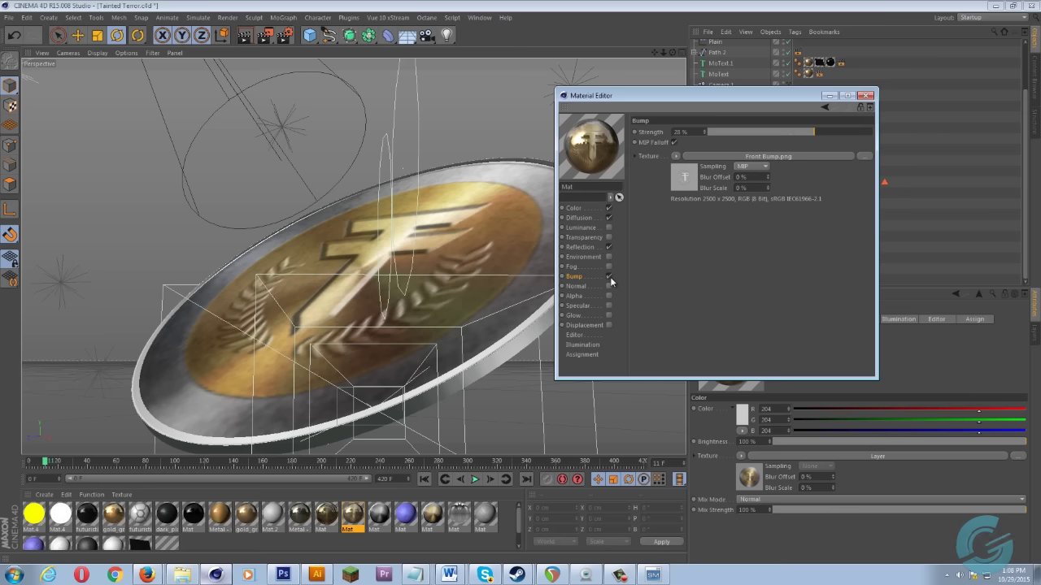
{"action": "scroll", "coordinate": [459, 288], "scroll_direction": "up", "scroll_amount": 10}
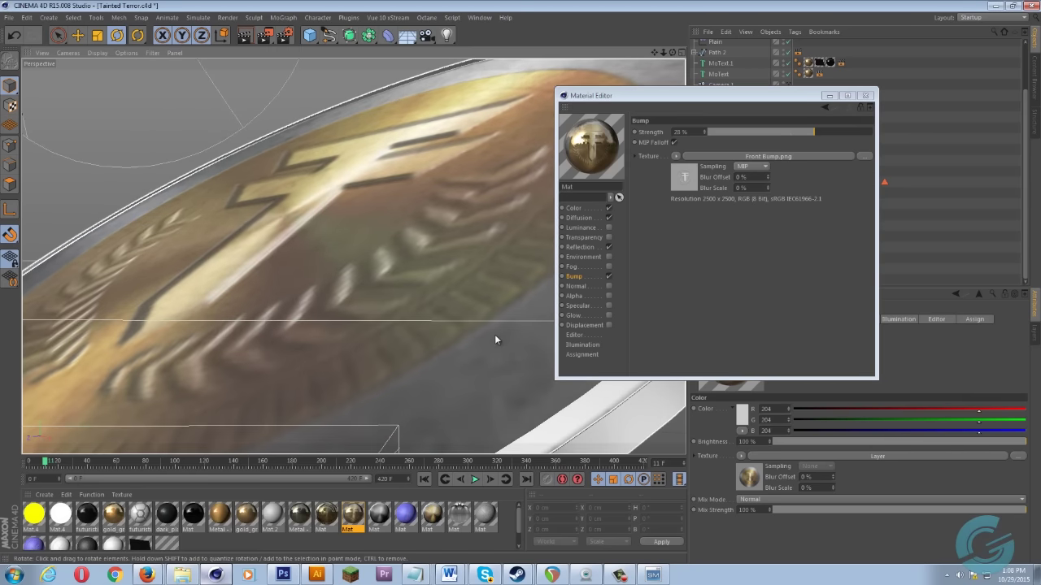
{"action": "left_click", "coordinate": [608, 276]}
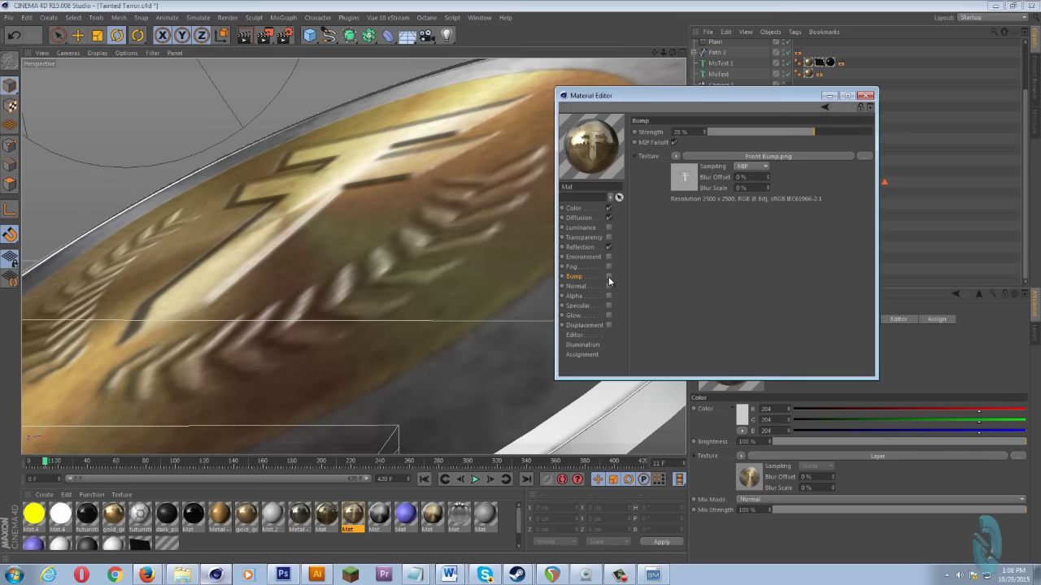
{"action": "left_click", "coordinate": [608, 277]}
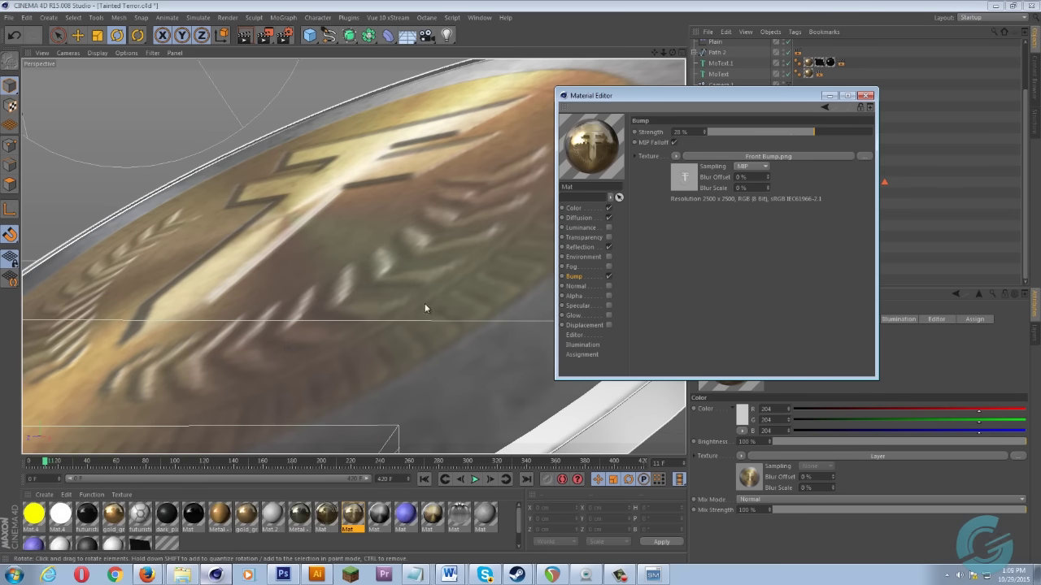
Turn the coin material's Reflection channel off and back on to compare its effect, and open the Normal channel's settings.
{"action": "left_click", "coordinate": [608, 248]}
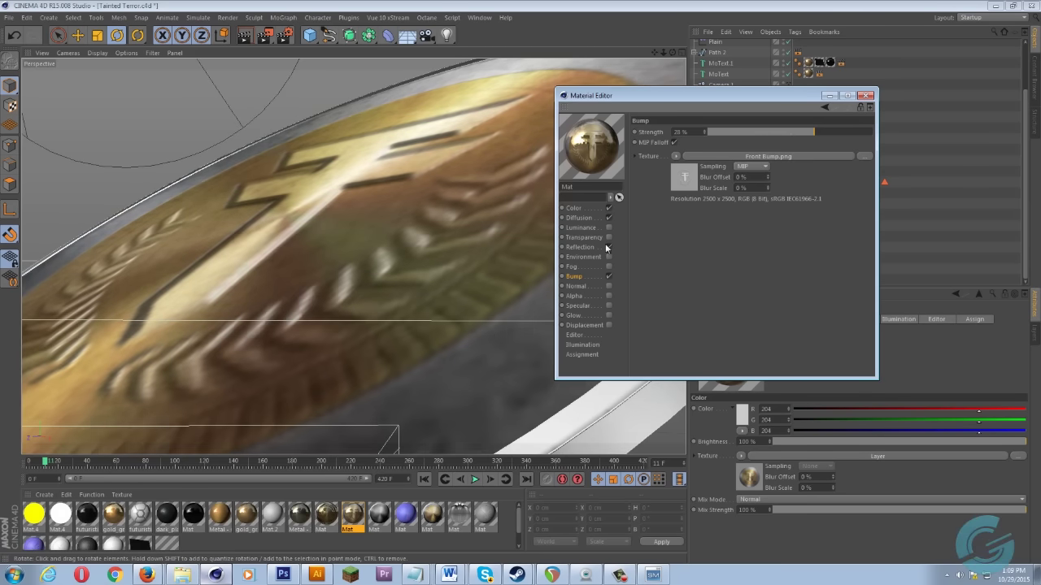
{"action": "left_click", "coordinate": [608, 247]}
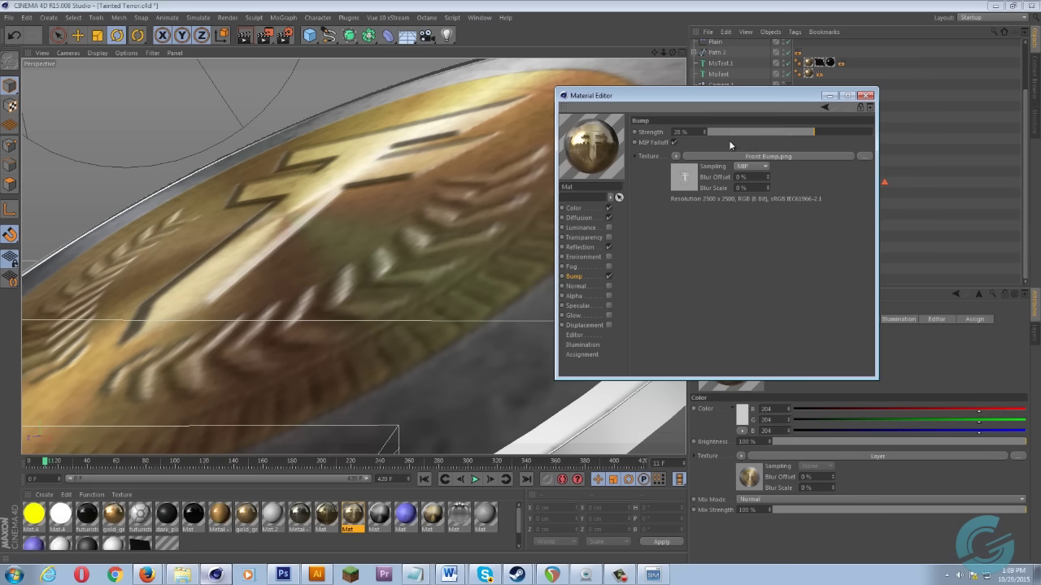
{"action": "left_click", "coordinate": [575, 286]}
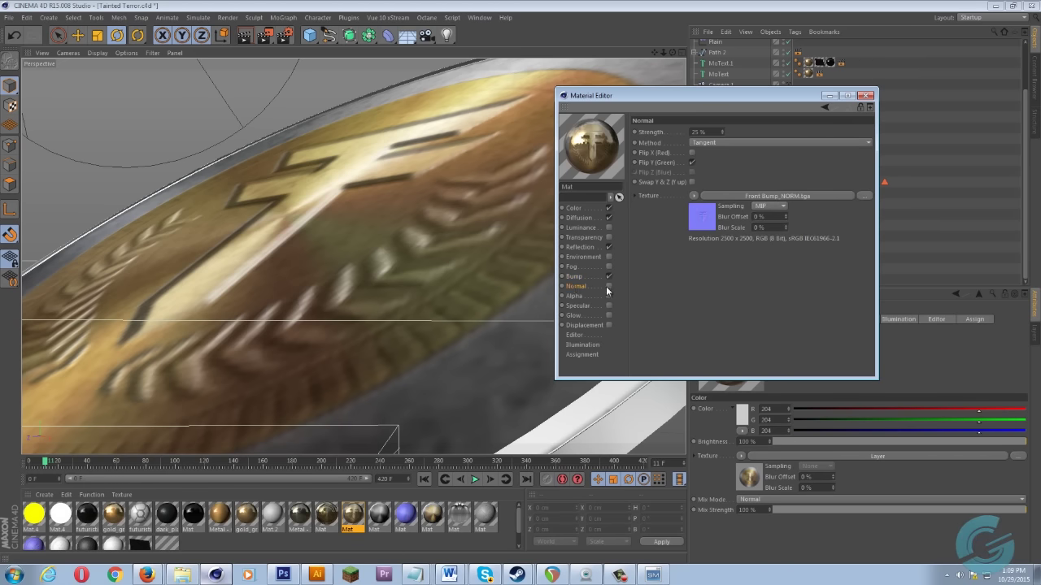
Switch to ShaderMap to review the maps generated from the coin's bump image, and return to Cinema 4D.
{"action": "left_click", "coordinate": [658, 573]}
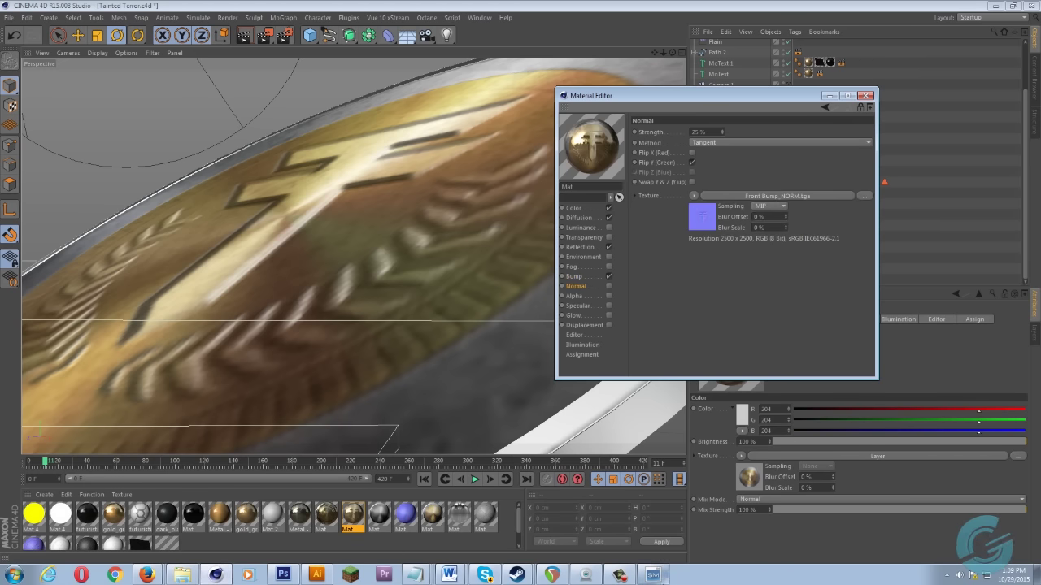
{"action": "left_click_drag", "start_coordinate": [522, 158], "coordinate": [406, 165]}
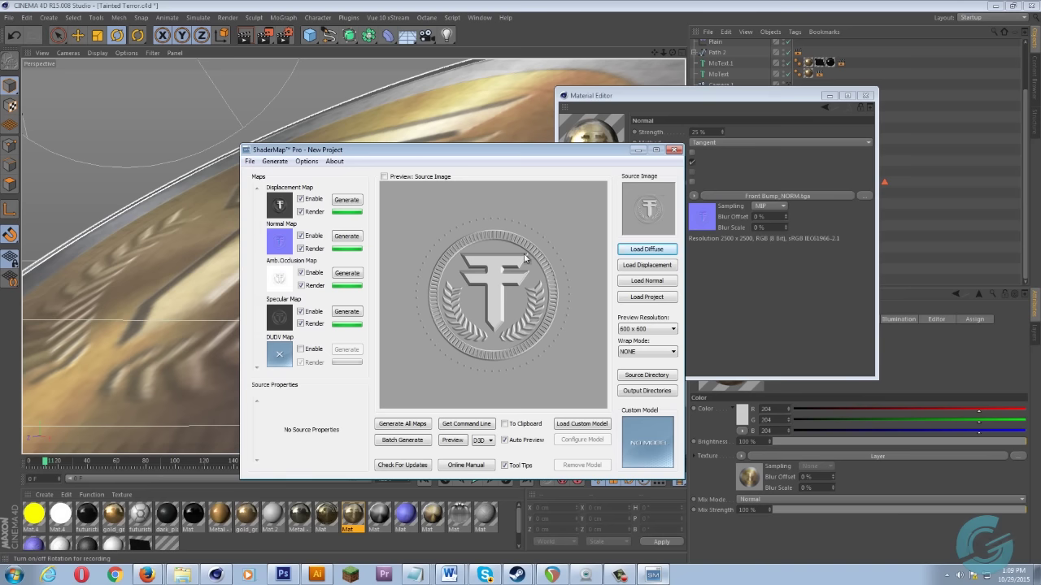
{"action": "left_click", "coordinate": [758, 310]}
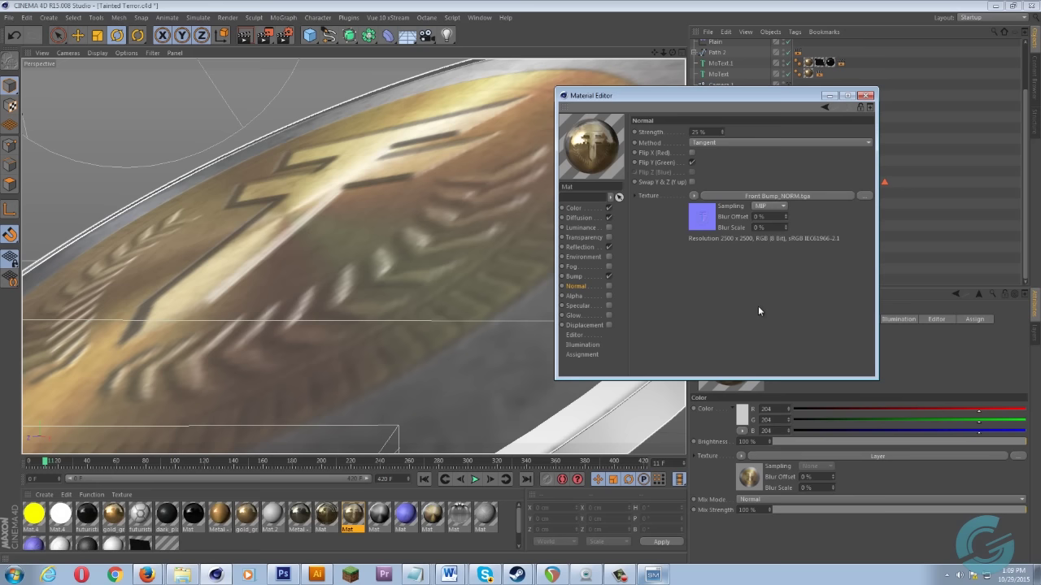
Enable the coin material's Normal channel and inspect the relief on the coin from several angles and distances.
{"action": "left_click", "coordinate": [608, 285]}
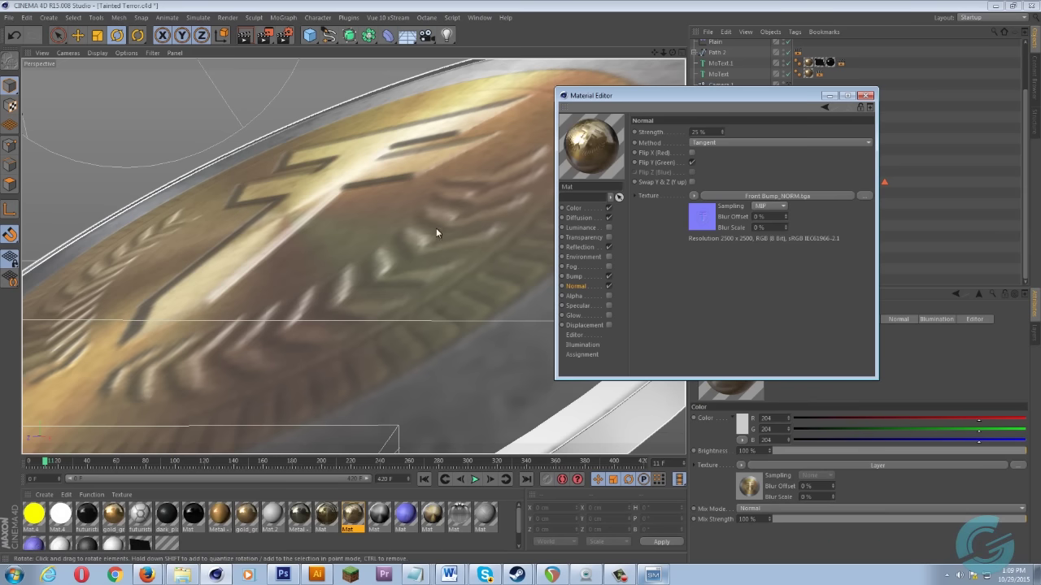
{"action": "scroll", "coordinate": [436, 229], "scroll_direction": "down", "scroll_amount": 3}
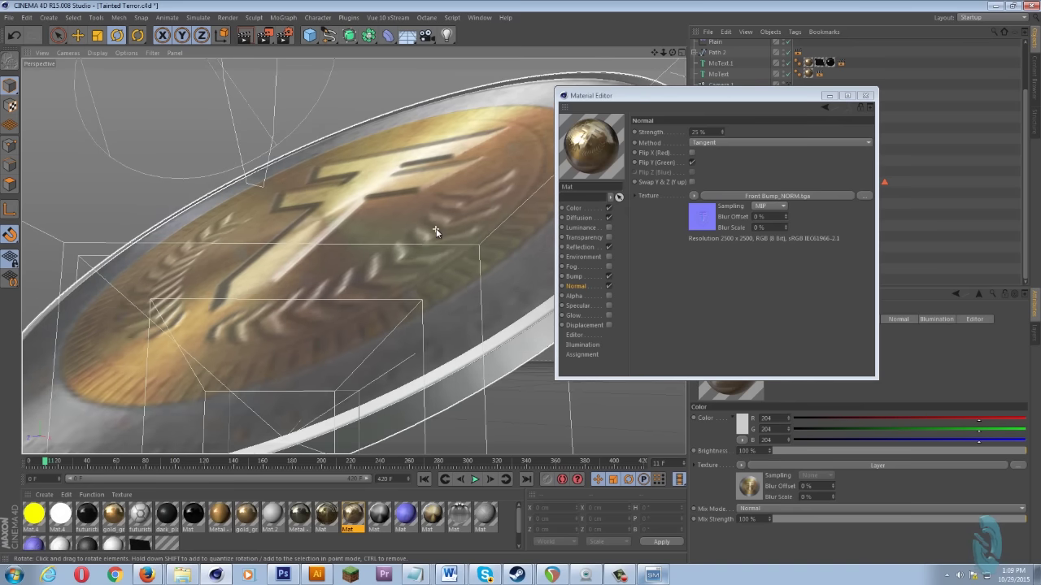
{"action": "scroll", "coordinate": [521, 281], "scroll_direction": "up", "scroll_amount": 5}
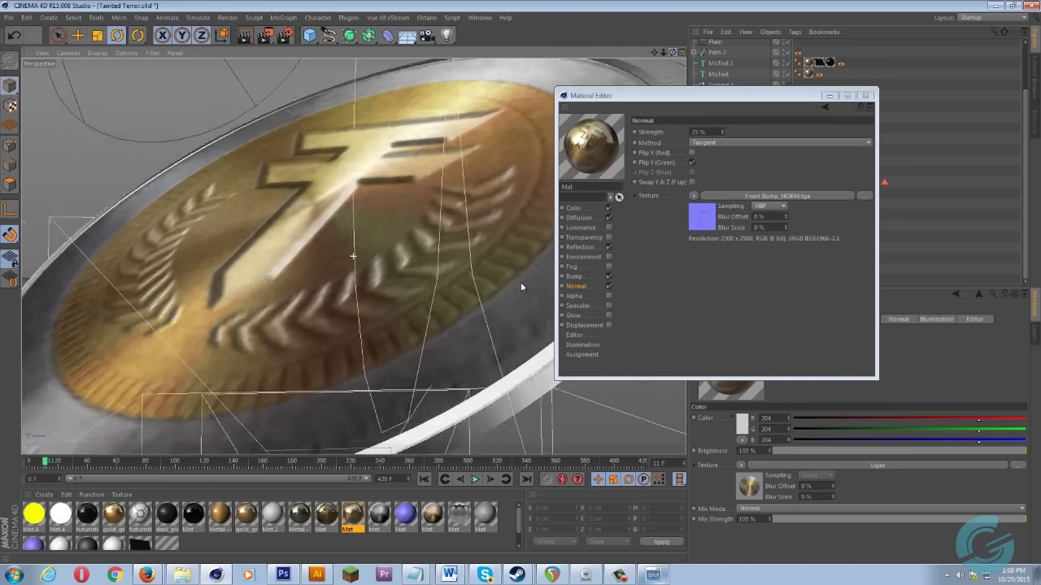
{"action": "scroll", "coordinate": [521, 281], "scroll_direction": "down", "scroll_amount": 5}
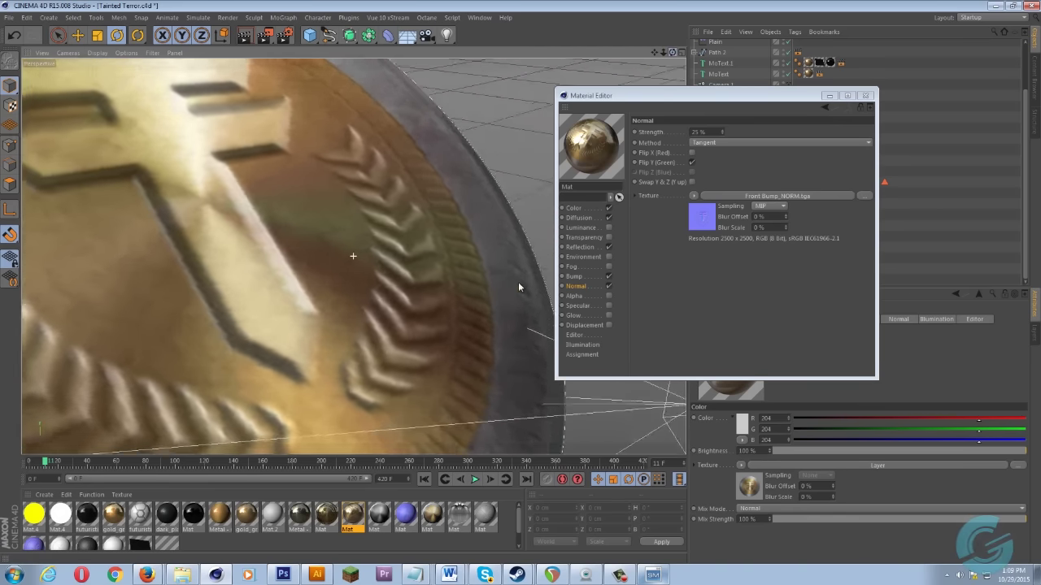
{"action": "scroll", "coordinate": [520, 282], "scroll_direction": "up", "scroll_amount": 5}
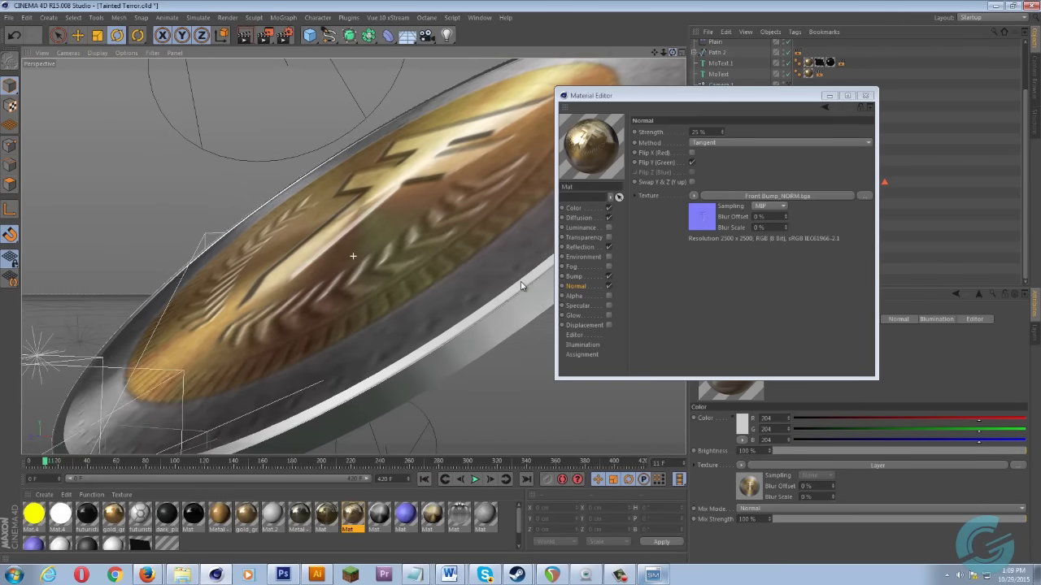
{"action": "scroll", "coordinate": [521, 281], "scroll_direction": "down", "scroll_amount": 4}
{"action": "scroll", "coordinate": [521, 281], "scroll_direction": "down", "scroll_amount": 6}
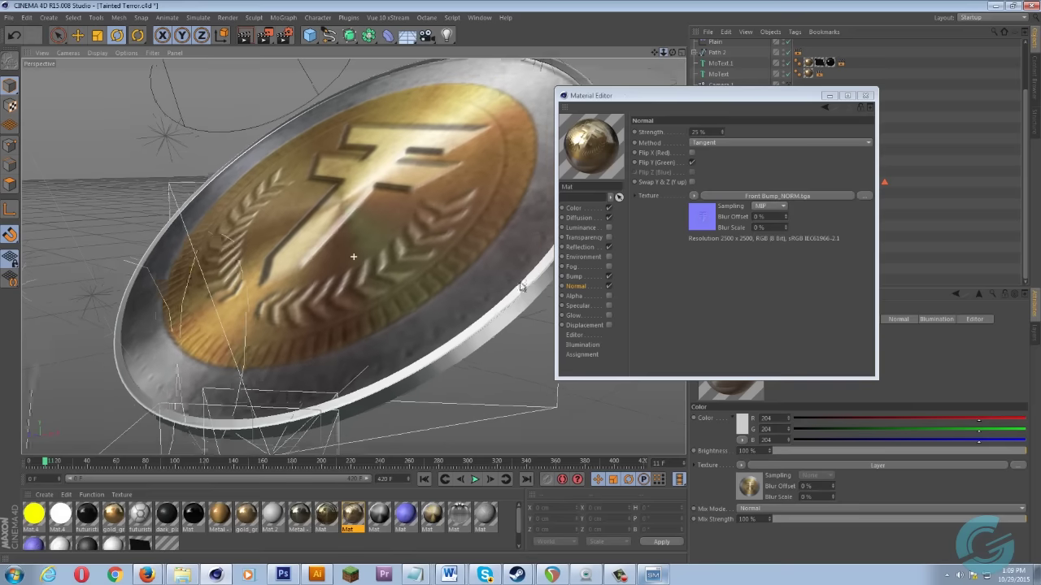
Enable the coin material's Specular channel and inspect the Dirt texture_SPEC bitmap in its Layer shader.
{"action": "left_click", "coordinate": [575, 305]}
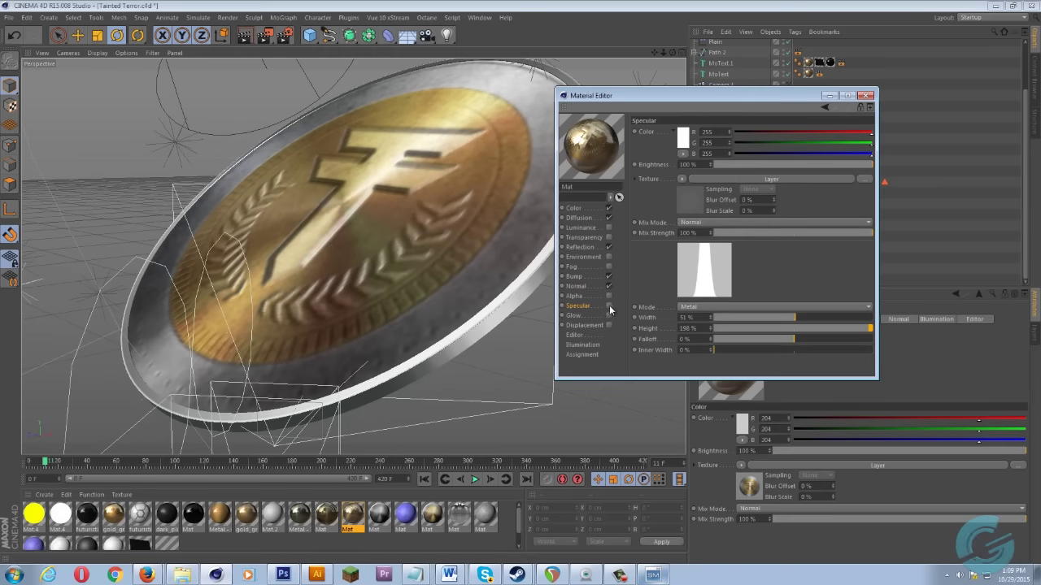
{"action": "left_click", "coordinate": [609, 306]}
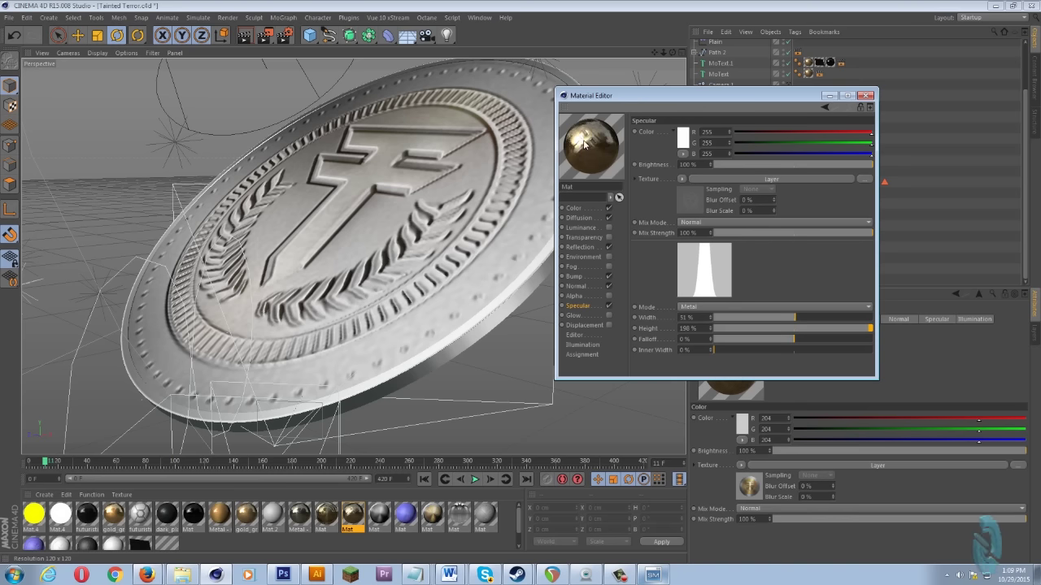
{"action": "left_click", "coordinate": [721, 178]}
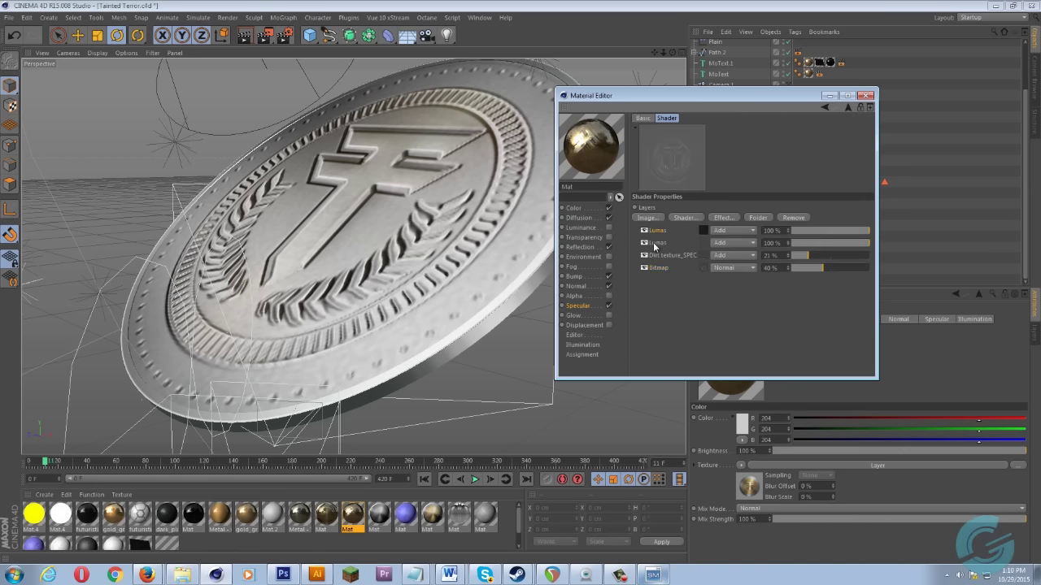
{"action": "left_click", "coordinate": [704, 257]}
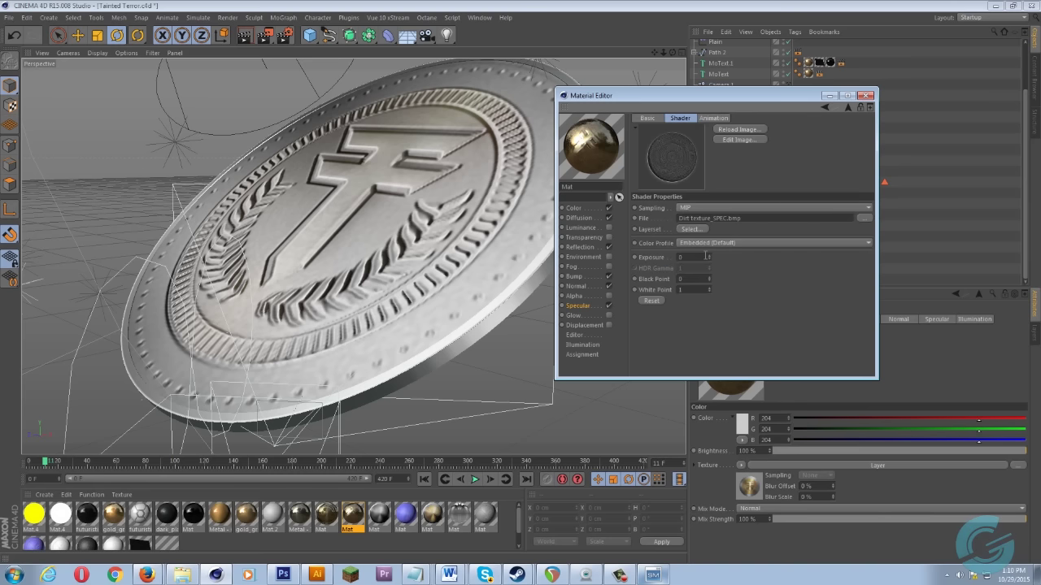
{"action": "left_click", "coordinate": [578, 305]}
{"action": "left_click", "coordinate": [691, 236]}
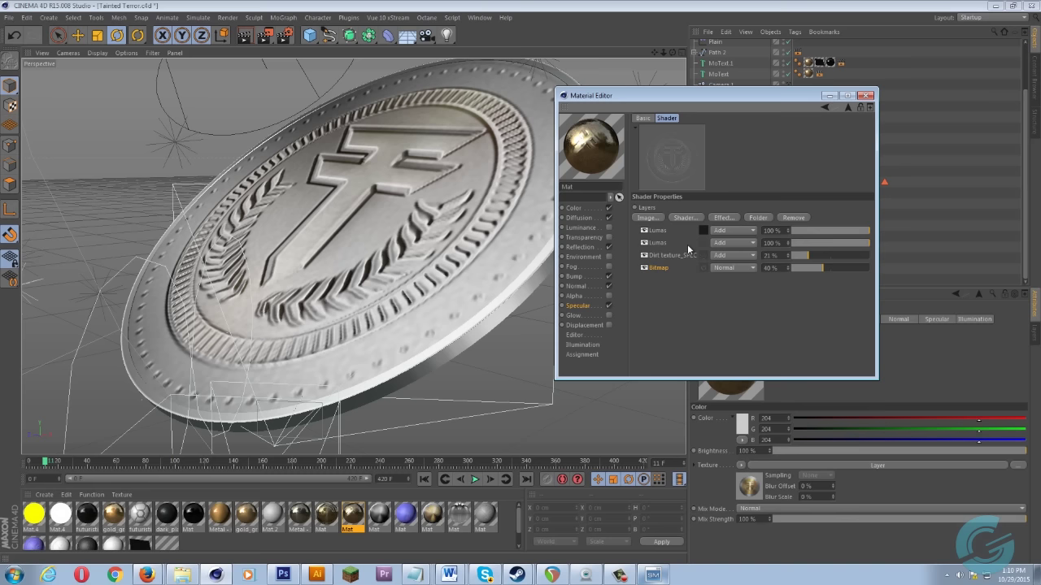
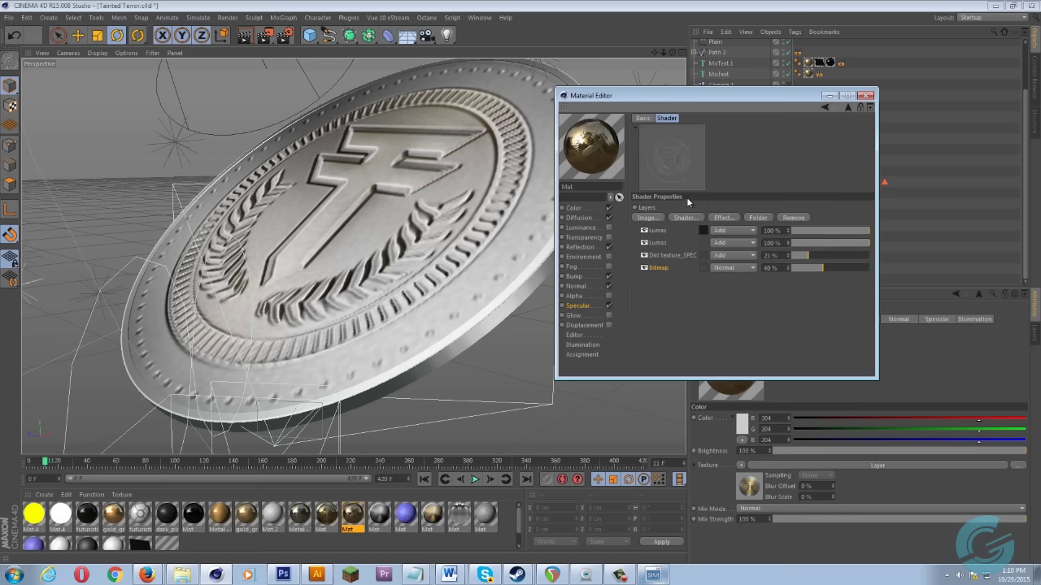
Examine the Anisotropy settings of the second Lumas layer and return to the Specular channel's settings.
{"action": "left_click", "coordinate": [692, 243]}
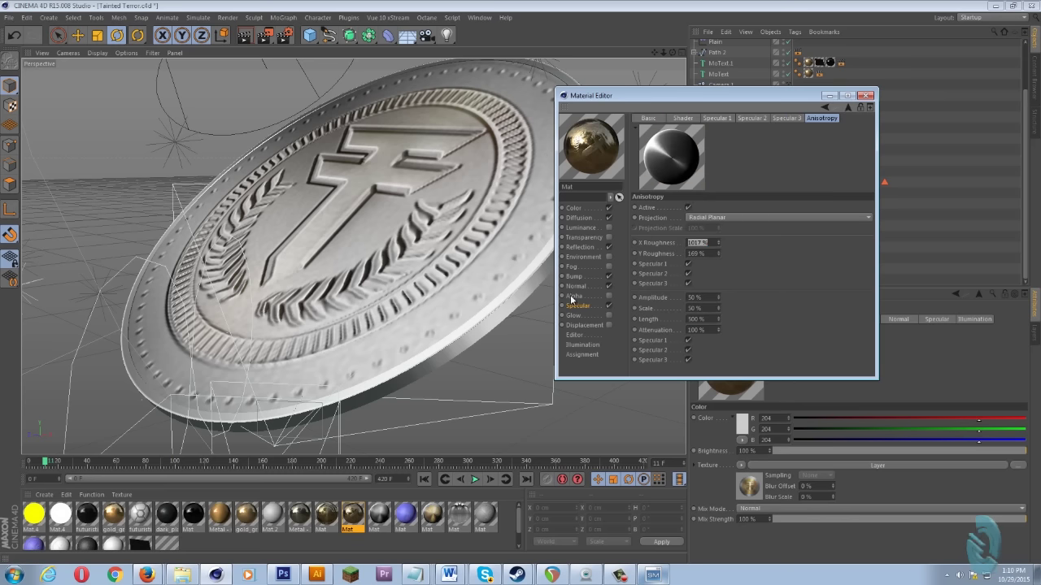
{"action": "left_click", "coordinate": [751, 254]}
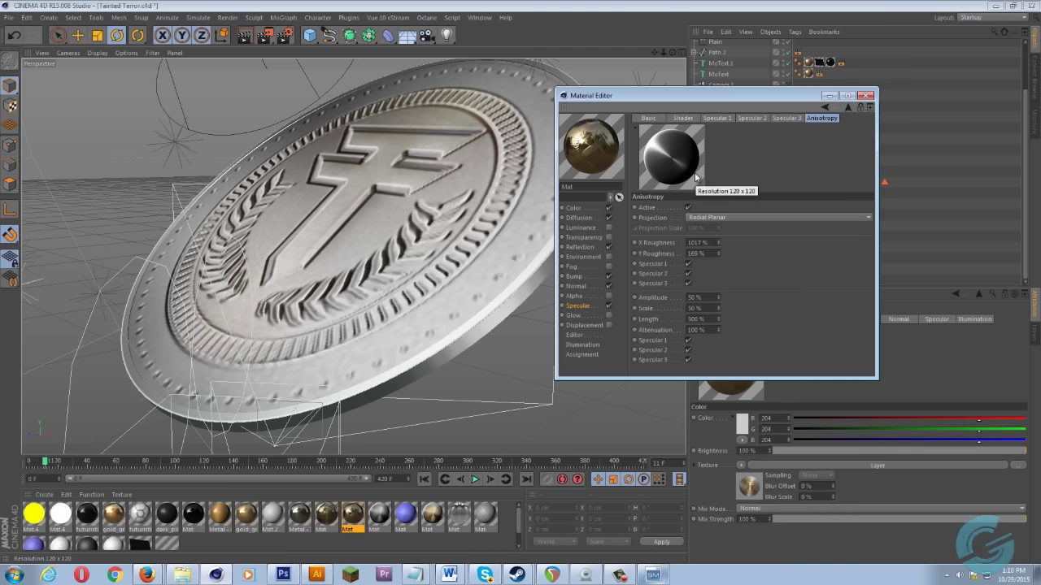
{"action": "left_click", "coordinate": [579, 306]}
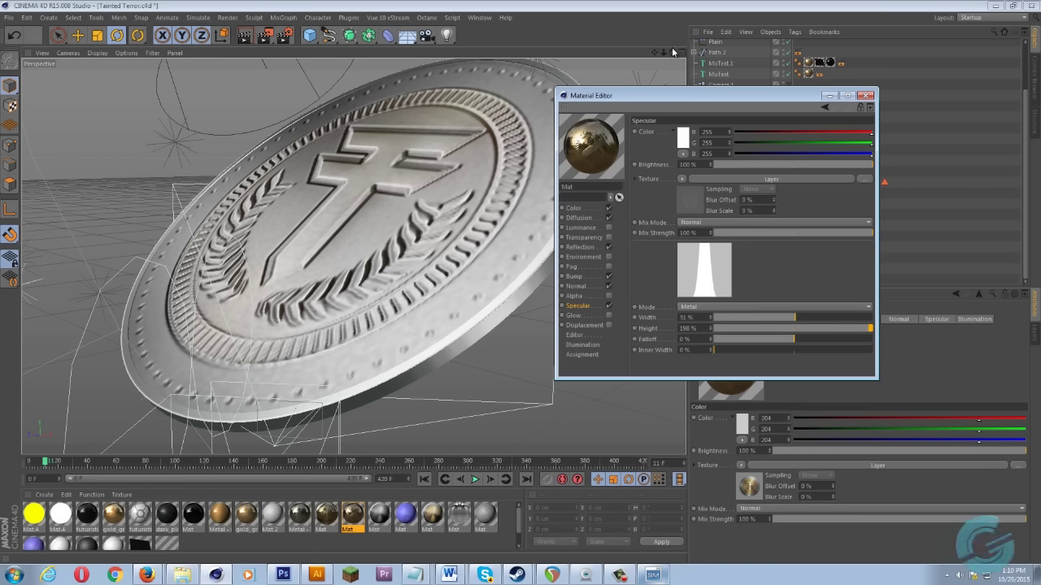
Try the Plastic mode for the coin's specular highlight and set the mode back to Metal.
{"action": "left_click_drag", "start_coordinate": [672, 52], "coordinate": [705, 317]}
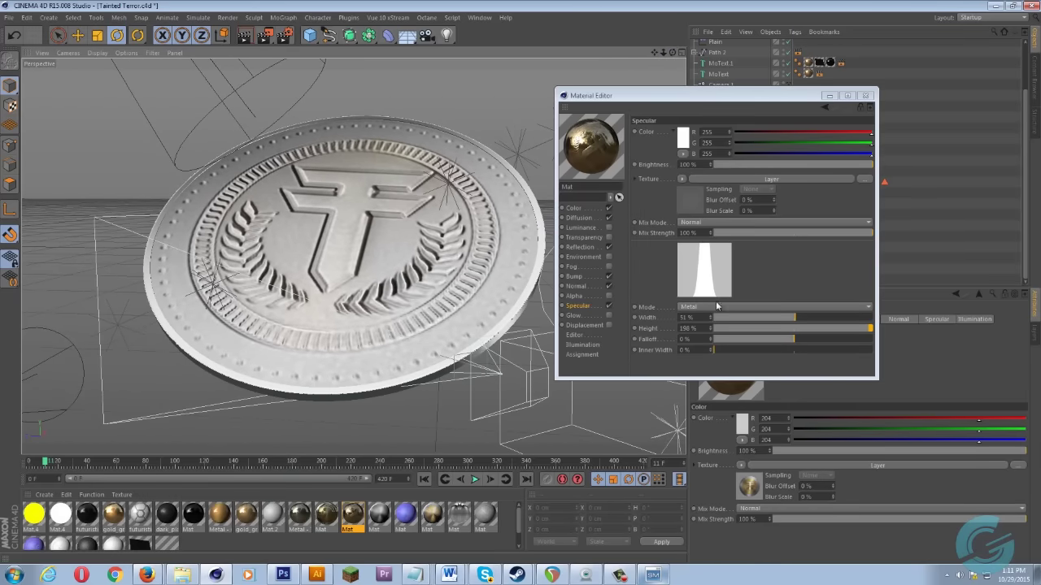
{"action": "left_click_drag", "start_coordinate": [794, 324], "coordinate": [791, 322]}
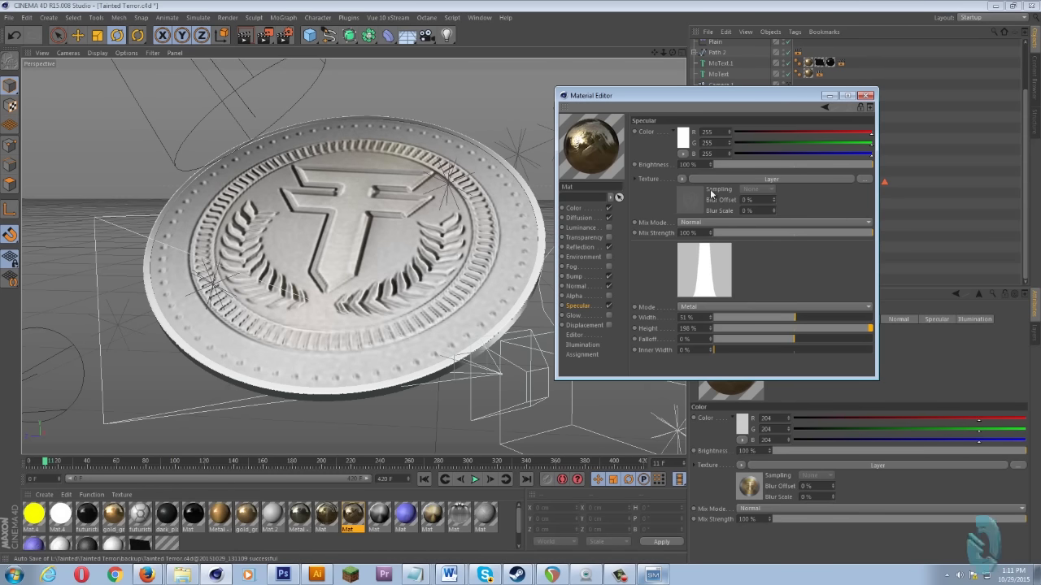
{"action": "left_click", "coordinate": [694, 308]}
{"action": "left_click", "coordinate": [693, 318]}
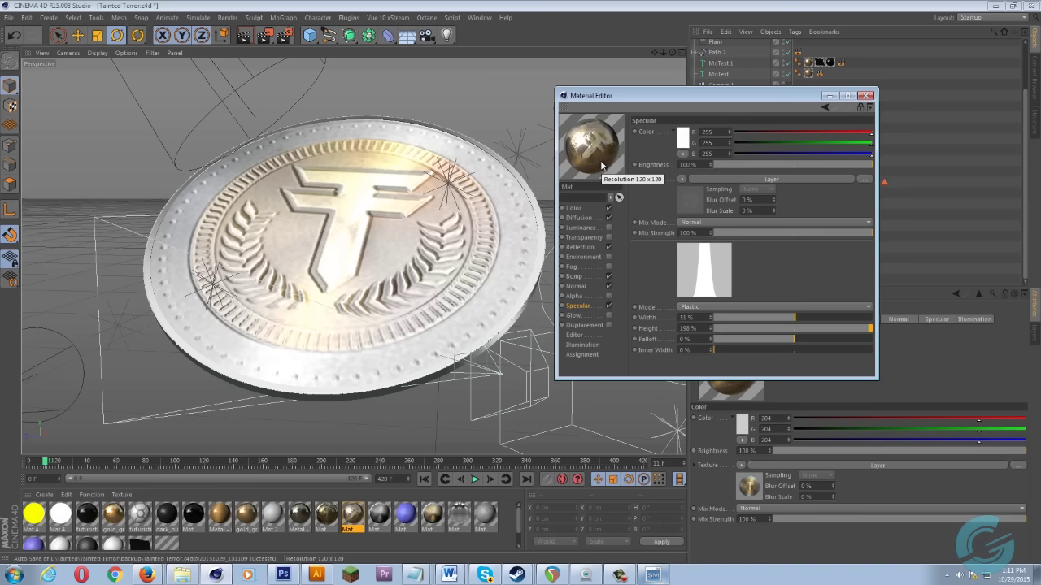
{"action": "left_click", "coordinate": [734, 305]}
{"action": "left_click", "coordinate": [716, 332]}
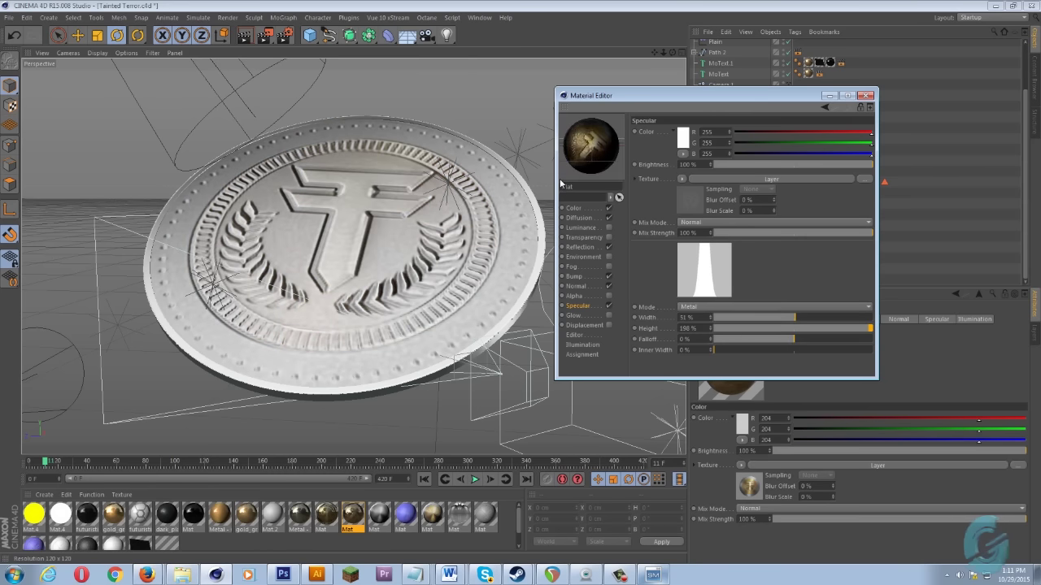
Enable the coin material's Displacement channel, which uses Dirt texture_DISP.bmp, and view the coin's surface close up.
{"action": "left_click", "coordinate": [584, 325]}
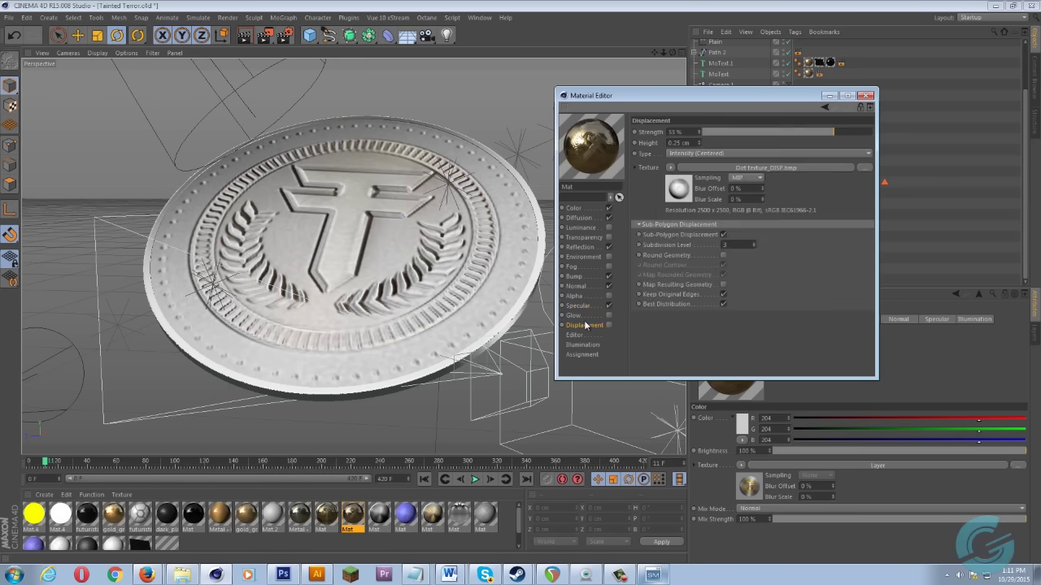
{"action": "left_click", "coordinate": [609, 325]}
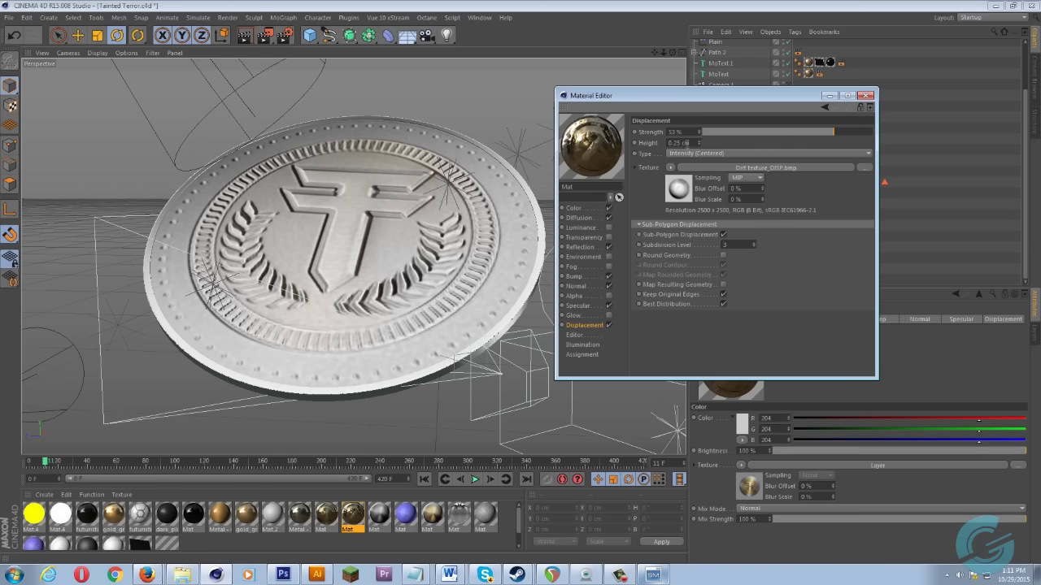
{"action": "scroll", "coordinate": [521, 285], "scroll_direction": "up", "scroll_amount": 5}
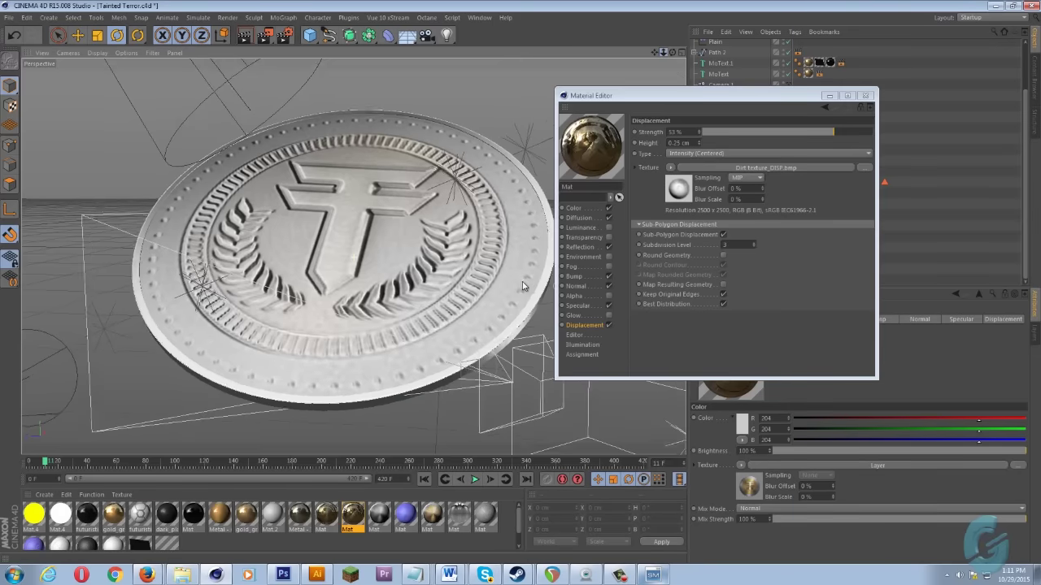
{"action": "left_click_drag", "start_coordinate": [522, 285], "coordinate": [522, 286], "text": "alt"}
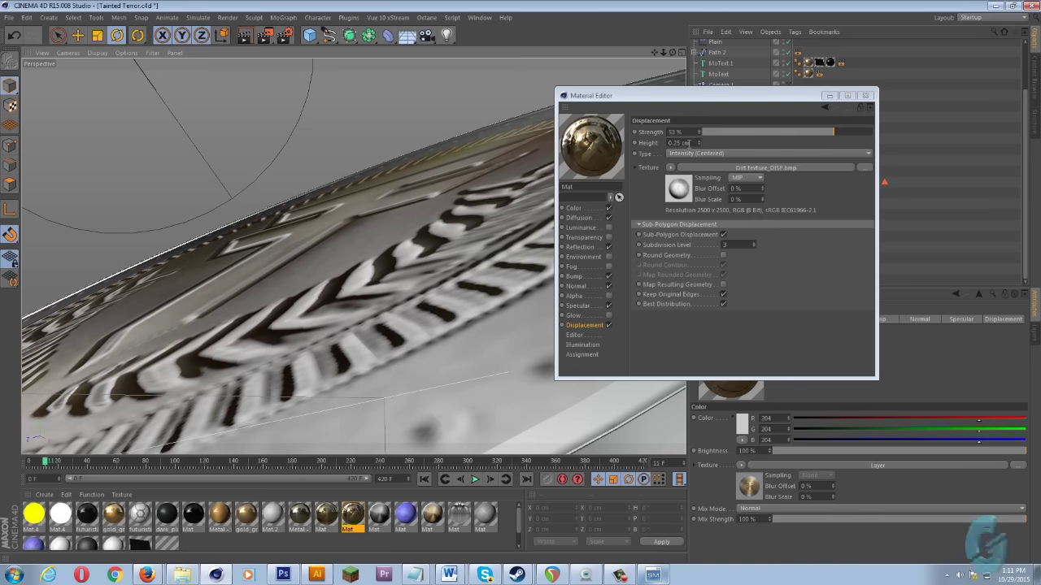
Review the displacement height, Sub-Polygon Displacement and Subdivision Level settings, and close the material settings.
{"action": "left_click", "coordinate": [674, 142]}
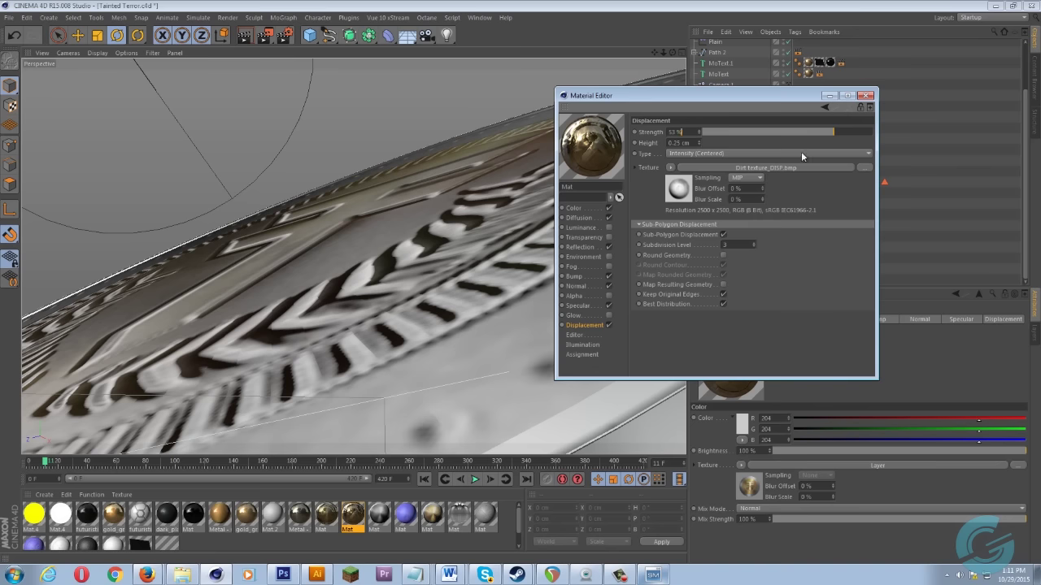
{"action": "left_click", "coordinate": [723, 234]}
{"action": "left_click", "coordinate": [726, 244]}
{"action": "left_click", "coordinate": [869, 96]}
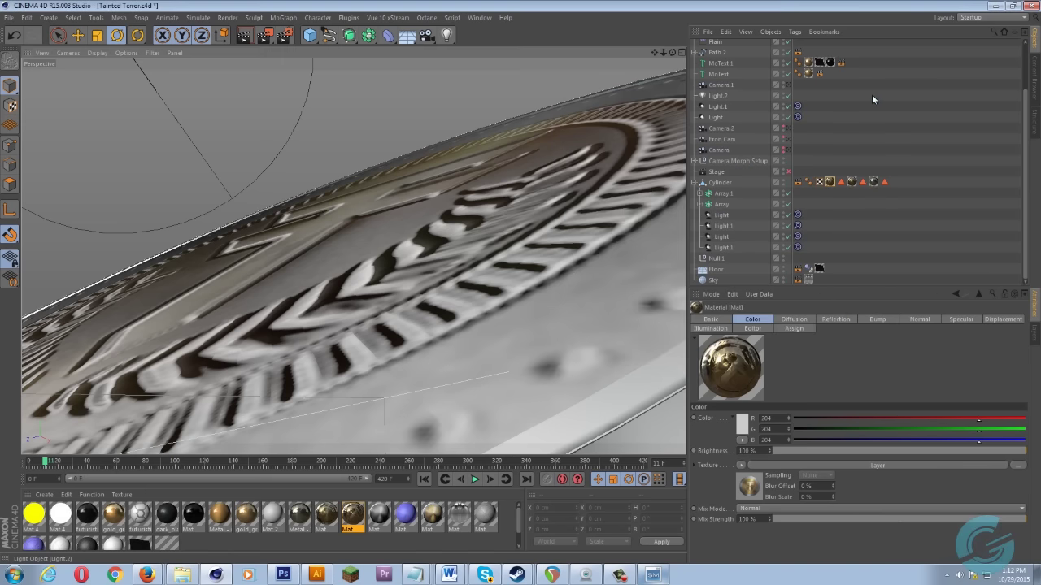
Select all polygons of the coin's Cylinder object in polygon mode and examine its mesh density up close.
{"action": "left_click", "coordinate": [719, 183]}
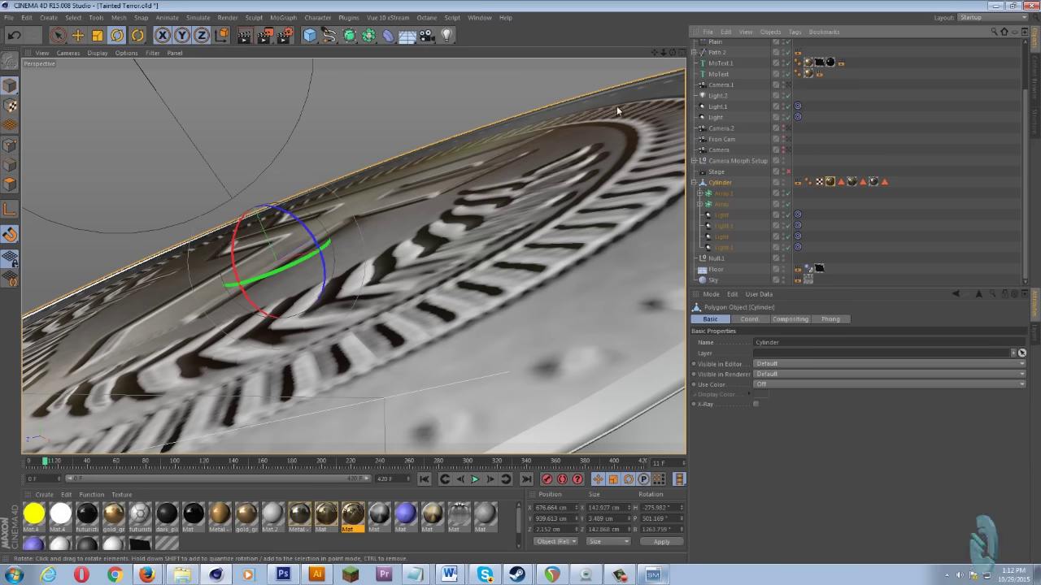
{"action": "left_click_drag", "start_coordinate": [455, 244], "coordinate": [516, 290], "text": "alt"}
{"action": "scroll", "coordinate": [516, 286], "scroll_direction": "down", "scroll_amount": 5}
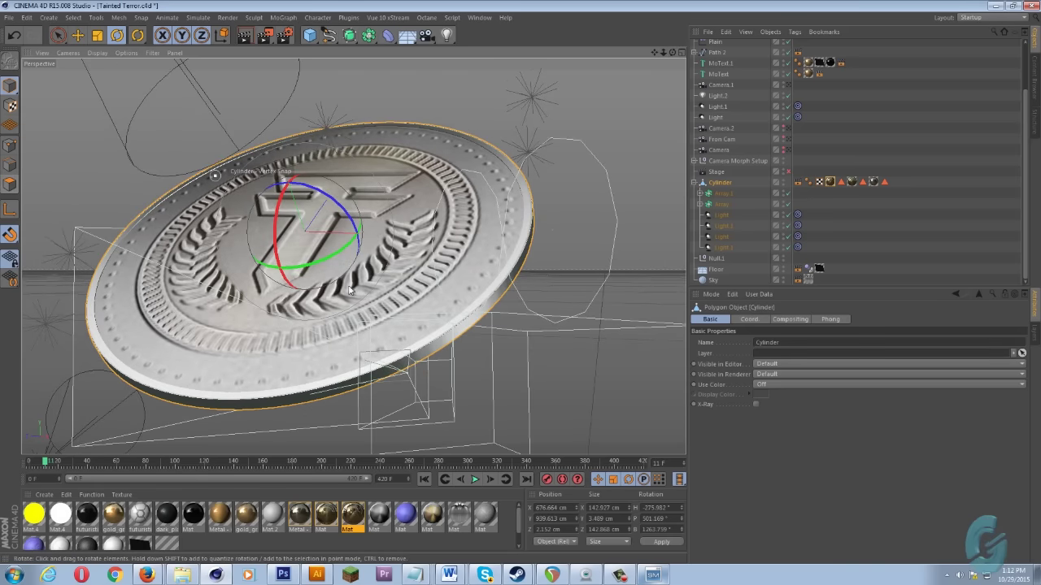
{"action": "left_click", "coordinate": [8, 186]}
{"action": "key", "text": "ctrl+a"}
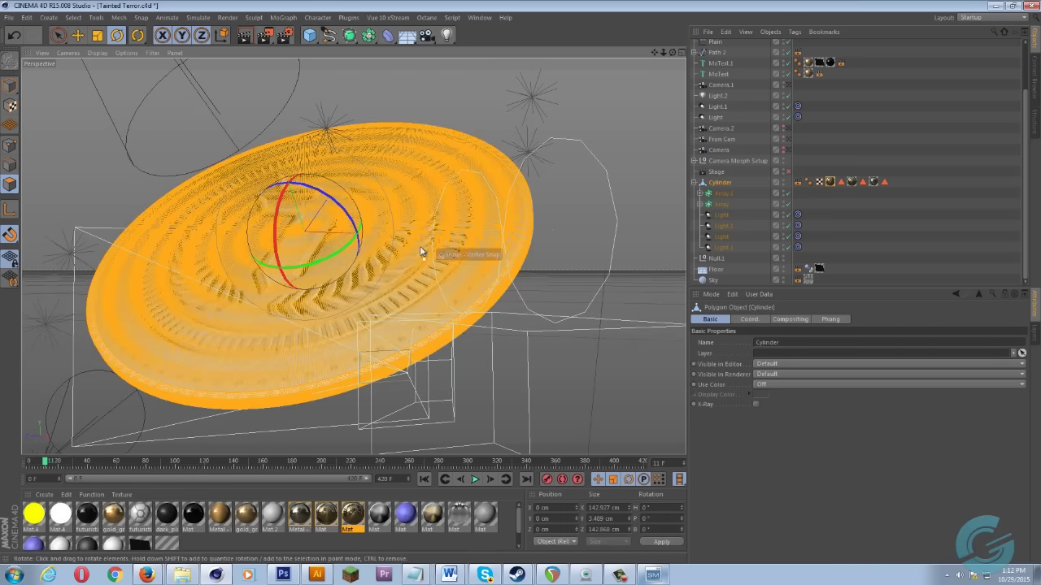
{"action": "scroll", "coordinate": [452, 284], "scroll_direction": "up", "scroll_amount": 1}
{"action": "scroll", "coordinate": [406, 279], "scroll_direction": "up", "scroll_amount": 1}
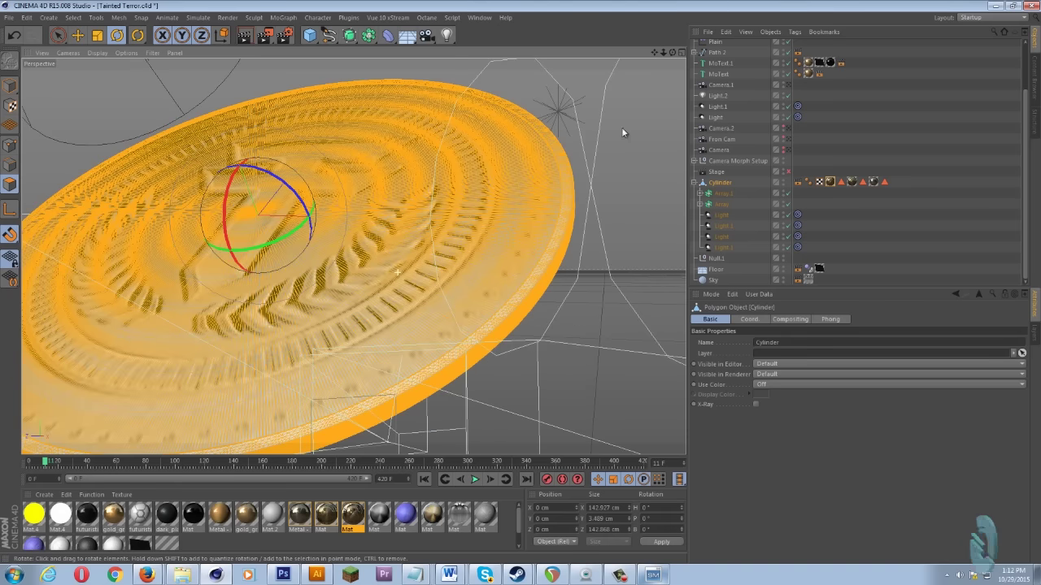
Inspect the polygons of the coin's wreath relief up close and clear the Cylinder selection.
{"action": "scroll", "coordinate": [521, 281], "scroll_direction": "up", "scroll_amount": 4}
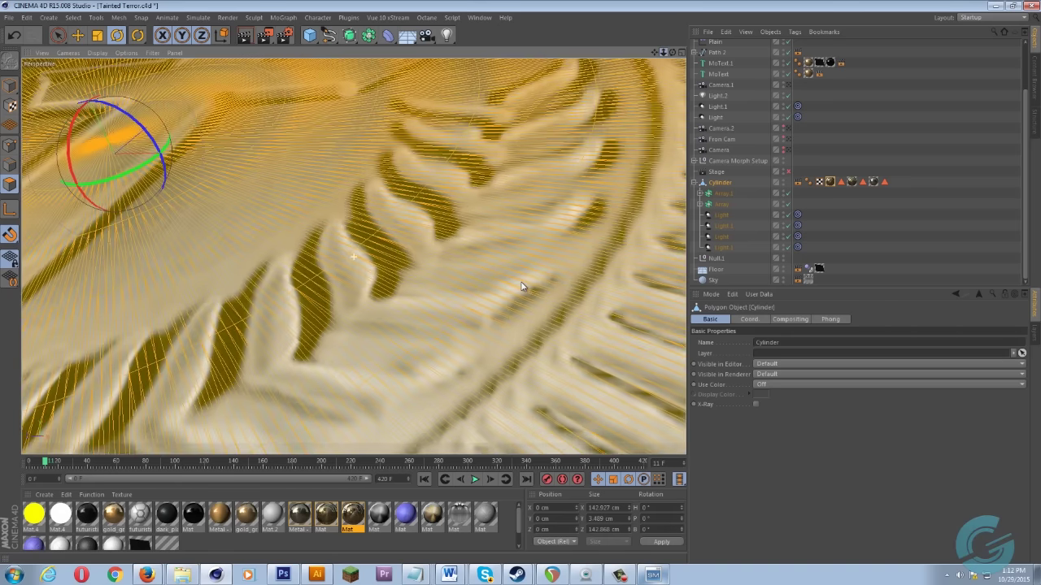
{"action": "scroll", "coordinate": [521, 285], "scroll_direction": "down", "scroll_amount": 3}
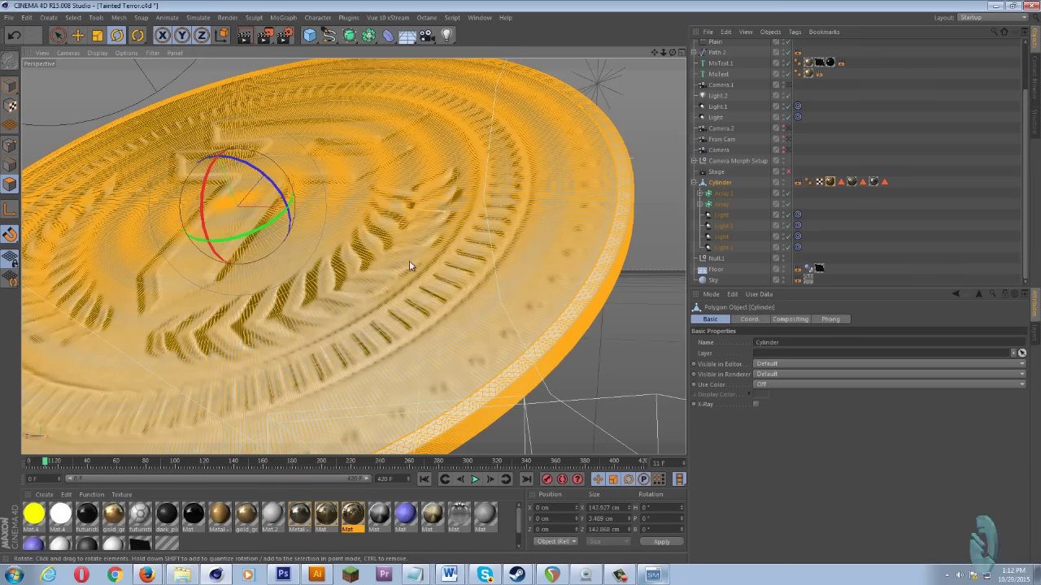
{"action": "left_click", "coordinate": [870, 225]}
{"action": "left_click_drag", "start_coordinate": [476, 232], "coordinate": [450, 223], "text": "alt"}
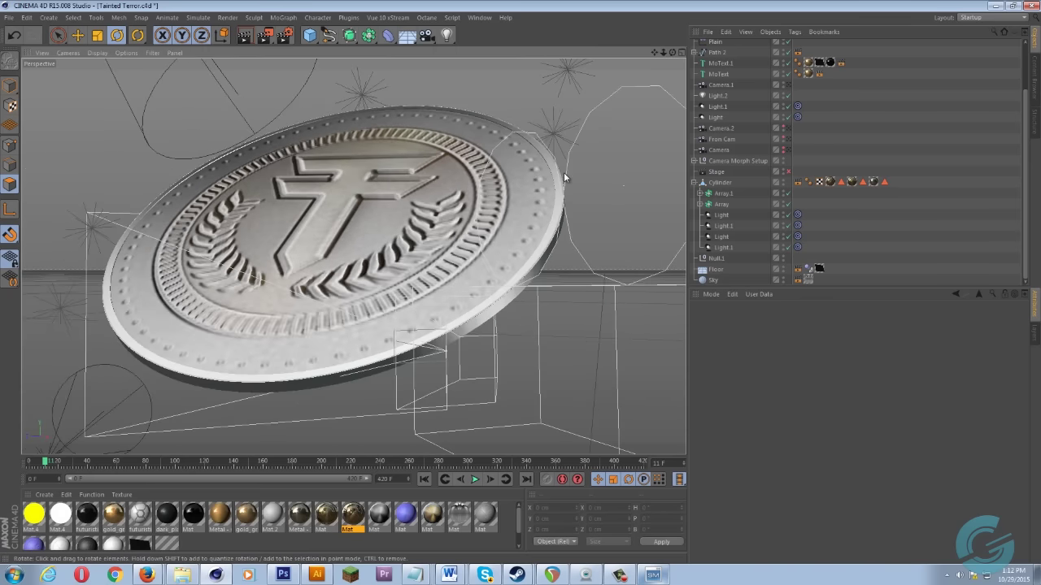
Examine the coin's front face, the figure on its back face, and its edge.
{"action": "left_click_drag", "start_coordinate": [564, 177], "coordinate": [668, 84], "text": "alt"}
{"action": "scroll", "coordinate": [657, 59], "scroll_direction": "up", "scroll_amount": 5}
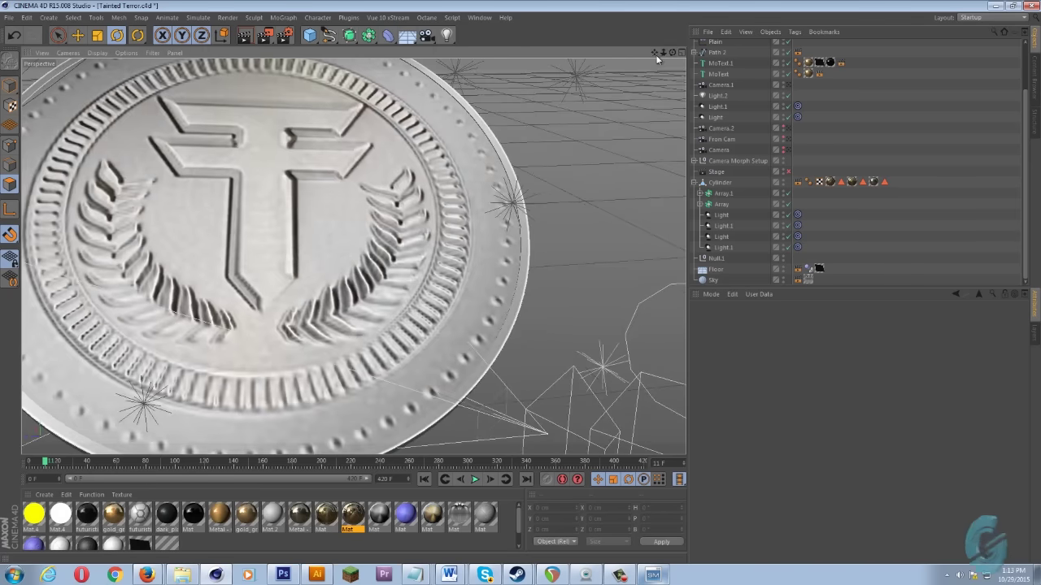
{"action": "scroll", "coordinate": [656, 58], "scroll_direction": "up", "scroll_amount": 2}
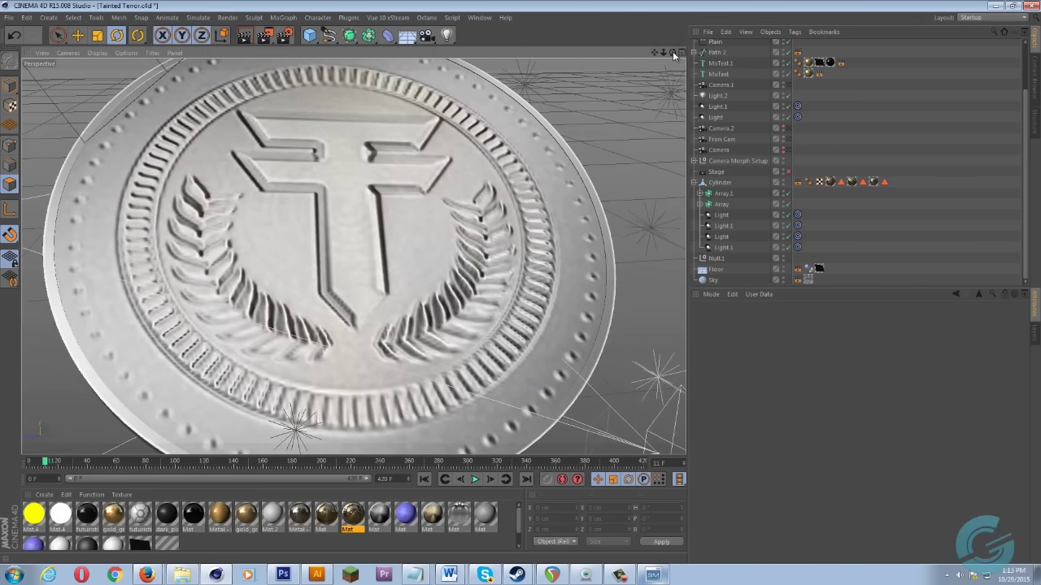
{"action": "left_click_drag", "start_coordinate": [673, 54], "coordinate": [521, 286]}
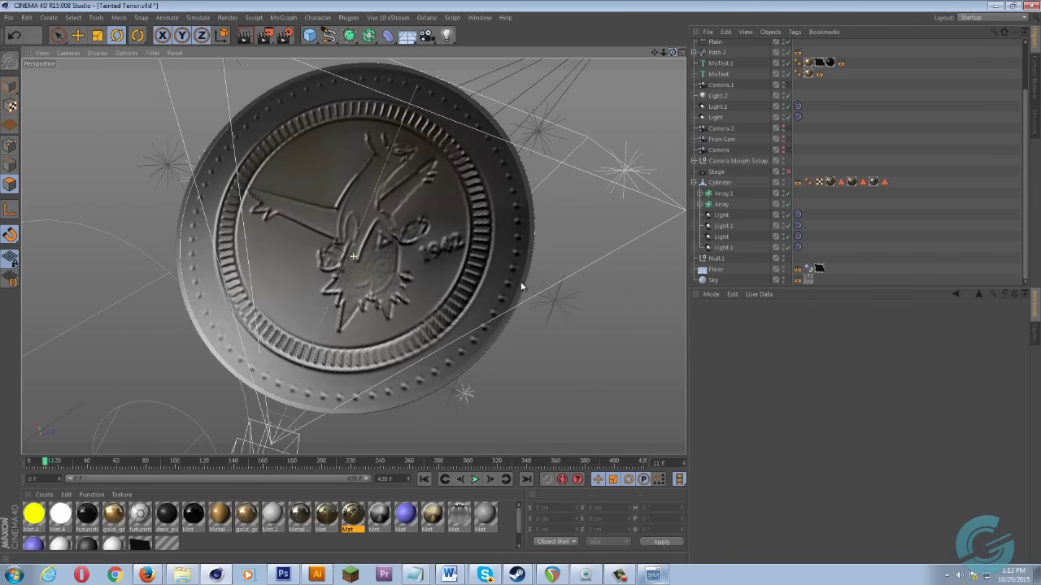
{"action": "left_click_drag", "start_coordinate": [661, 60], "coordinate": [403, 250]}
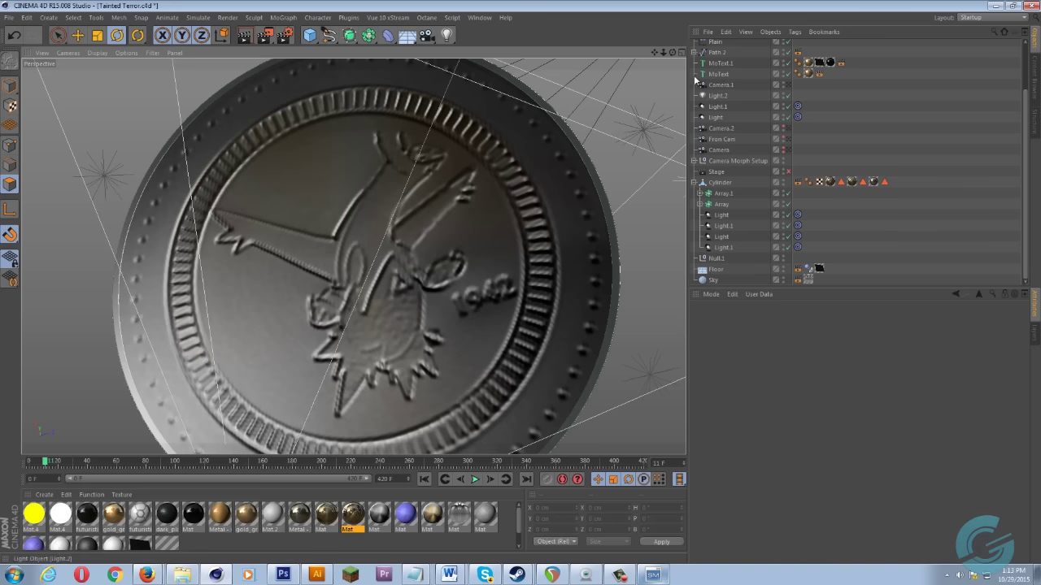
{"action": "left_click_drag", "start_coordinate": [673, 54], "coordinate": [521, 285]}
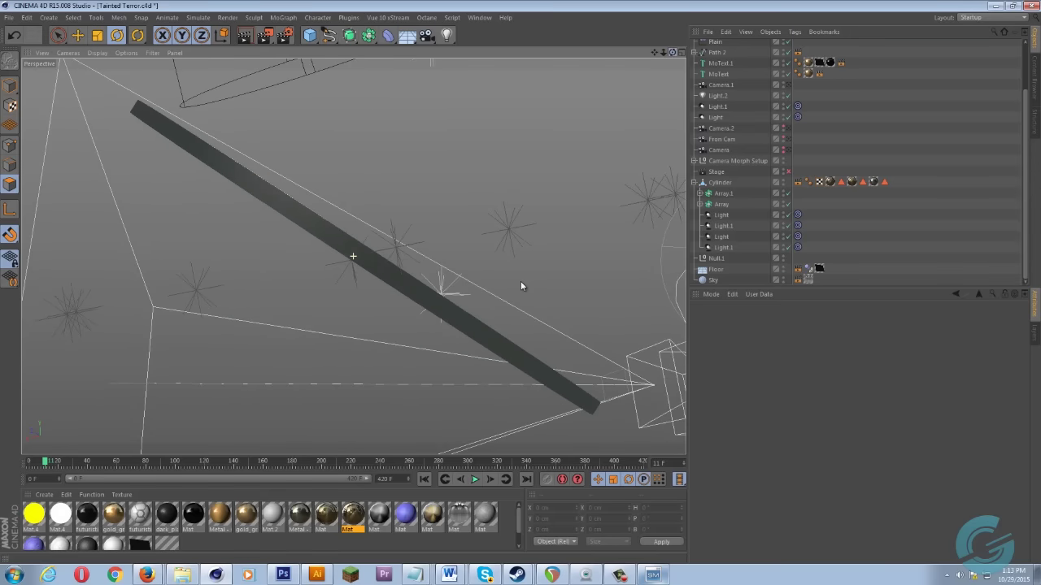
Review the Cylinder's Metal - Tungsten texture tag for the coin's edge and the Mat texture tag restricted to Polygon Selection.1.
{"action": "left_click", "coordinate": [874, 185]}
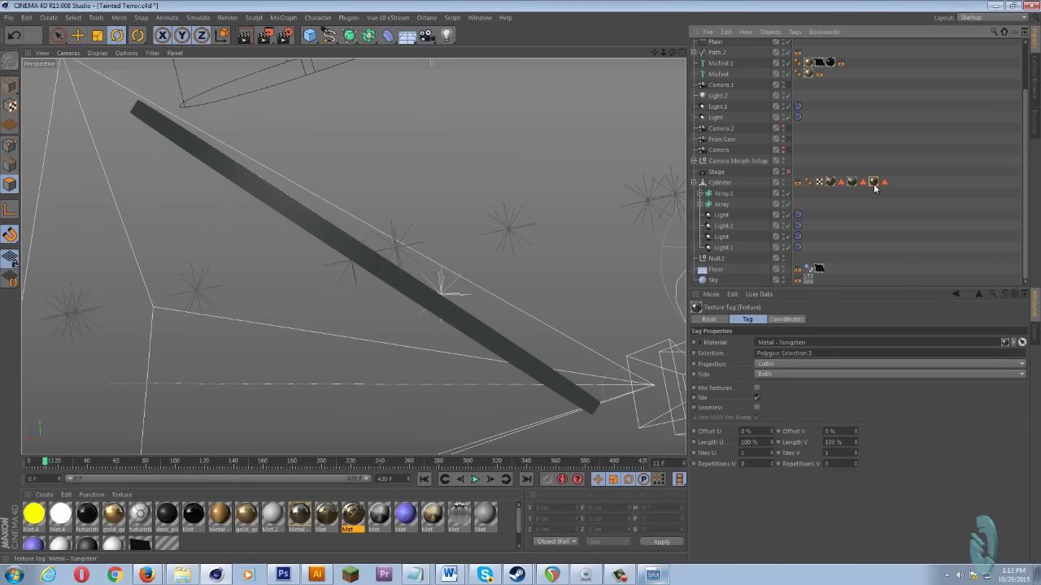
{"action": "left_click_drag", "start_coordinate": [675, 55], "coordinate": [521, 285]}
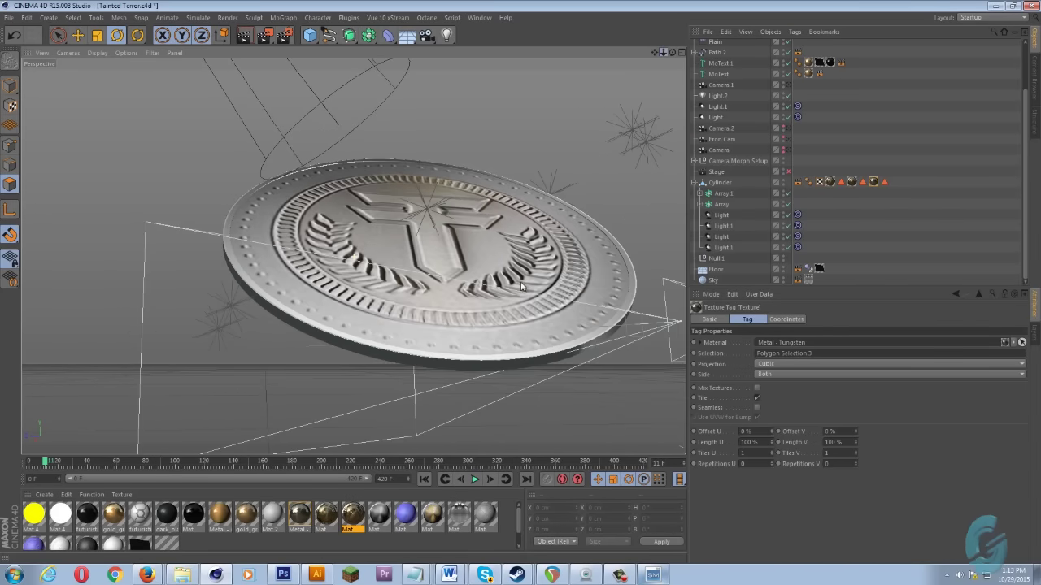
{"action": "left_click_drag", "start_coordinate": [671, 52], "coordinate": [493, 342]}
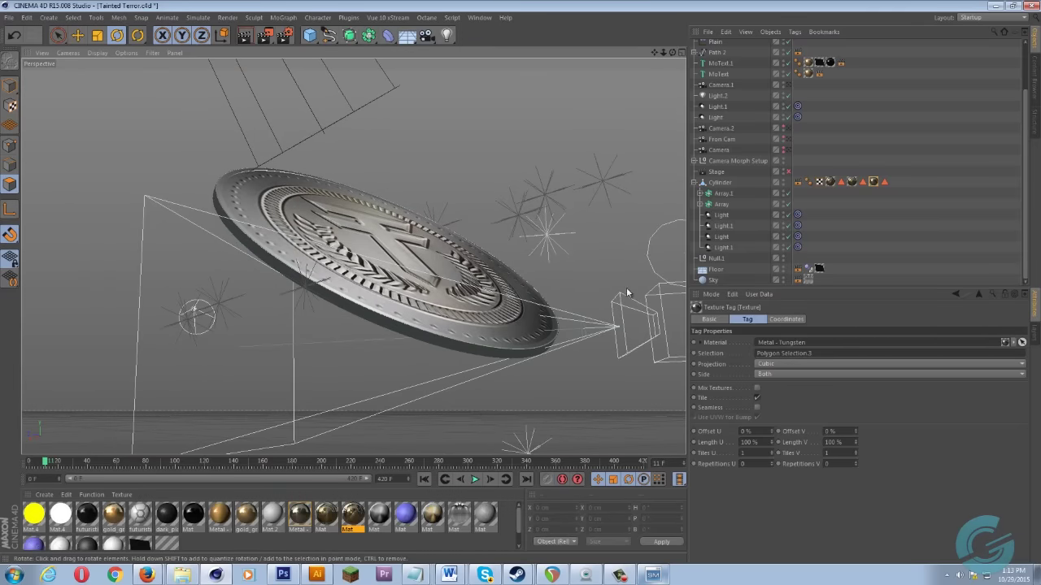
{"action": "left_click", "coordinate": [833, 186]}
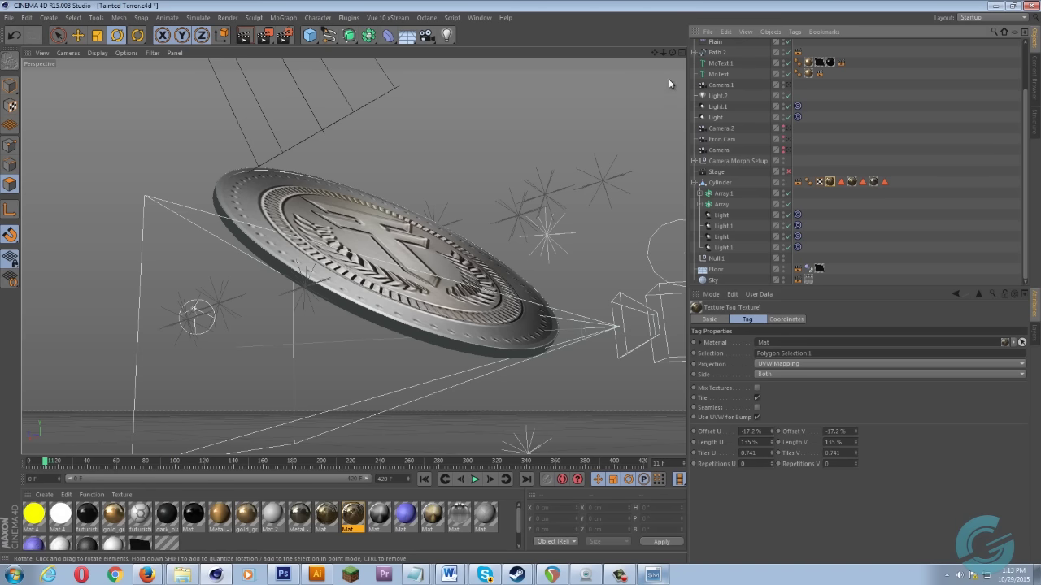
{"action": "left_click_drag", "start_coordinate": [496, 280], "coordinate": [585, 260], "text": "alt"}
{"action": "left_click_drag", "start_coordinate": [655, 54], "coordinate": [520, 286]}
{"action": "left_click_drag", "start_coordinate": [672, 54], "coordinate": [517, 286]}
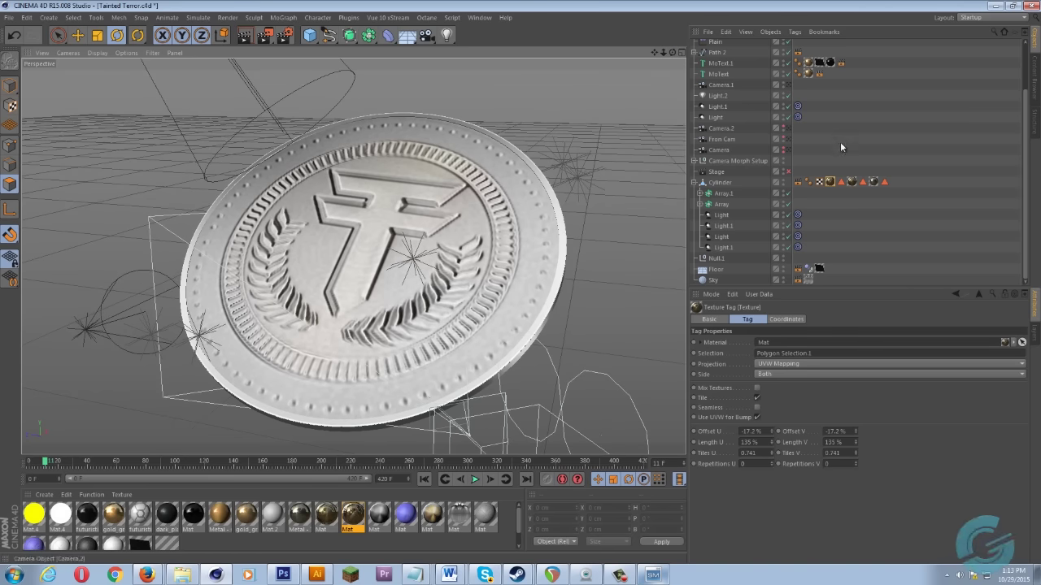
Try a Length U and Length V of 100 % on the Polygon Selection.2 texture tag and view the coin's back face.
{"action": "left_click", "coordinate": [854, 184]}
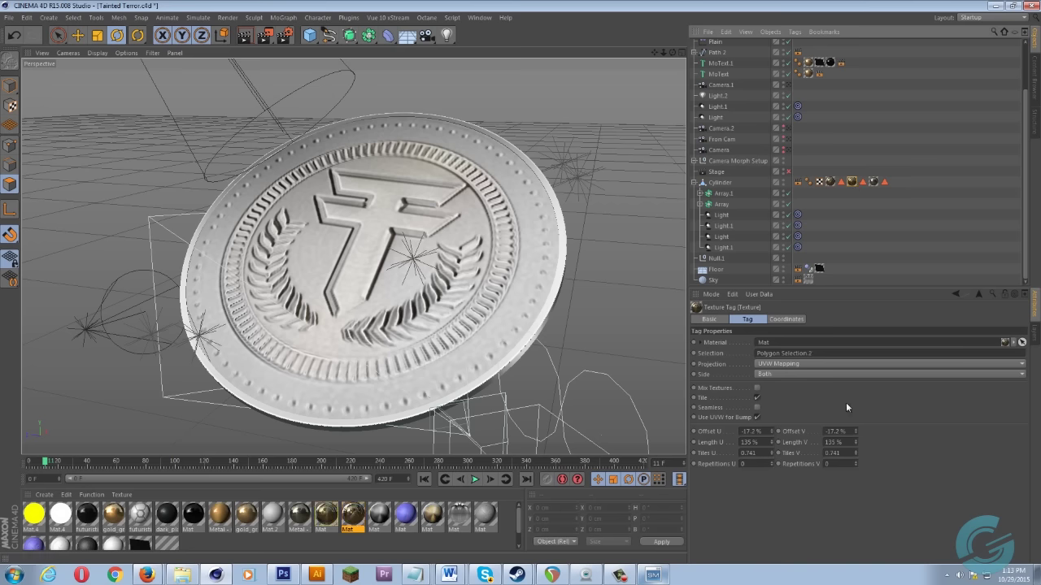
{"action": "left_click", "coordinate": [748, 443]}
{"action": "type", "text": "1"}
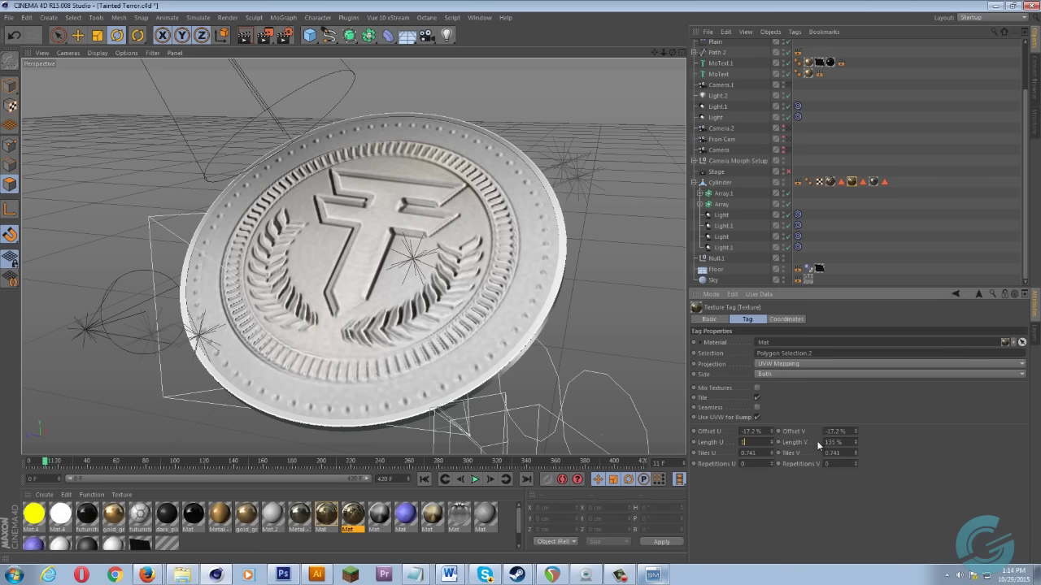
{"action": "key", "text": "Return"}
{"action": "left_click", "coordinate": [835, 432]}
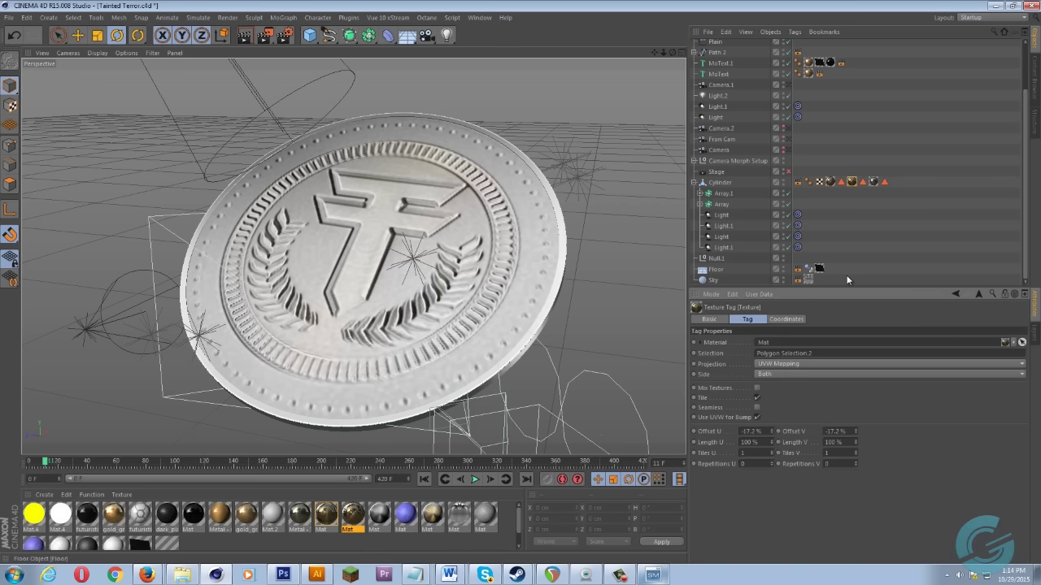
{"action": "mouse_move", "coordinate": [671, 52]}
{"action": "left_mouse_down"}
{"action": "mouse_move", "coordinate": [520, 285]}
{"action": "mouse_move", "coordinate": [662, 57]}
{"action": "left_mouse_up"}
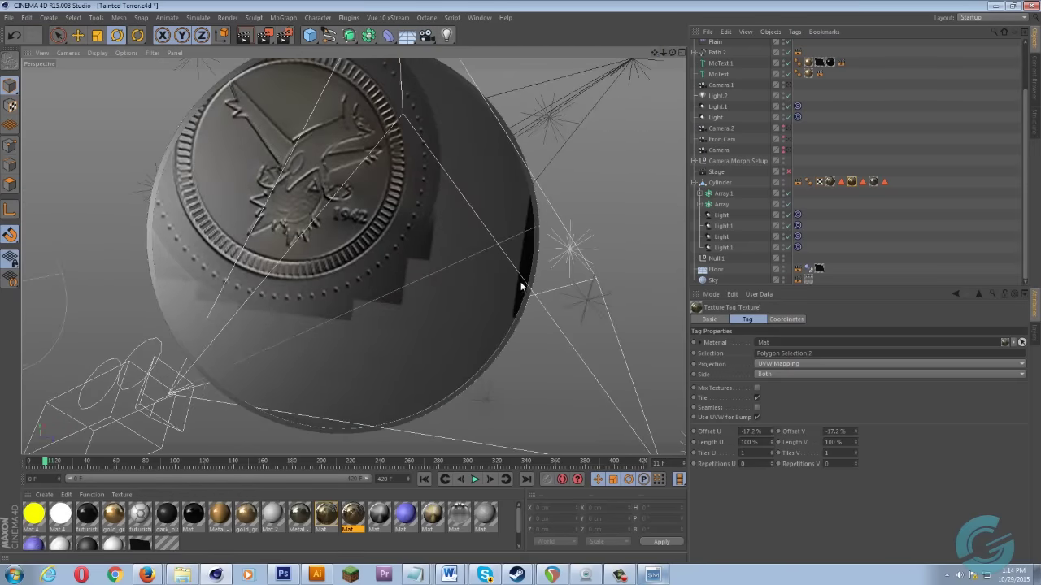
{"action": "left_click_drag", "start_coordinate": [520, 284], "coordinate": [683, 95]}
Try an Offset U and Offset V of 0 % on the Polygon Selection.2 texture tag and inspect the texture's placement.
{"action": "left_click", "coordinate": [835, 431]}
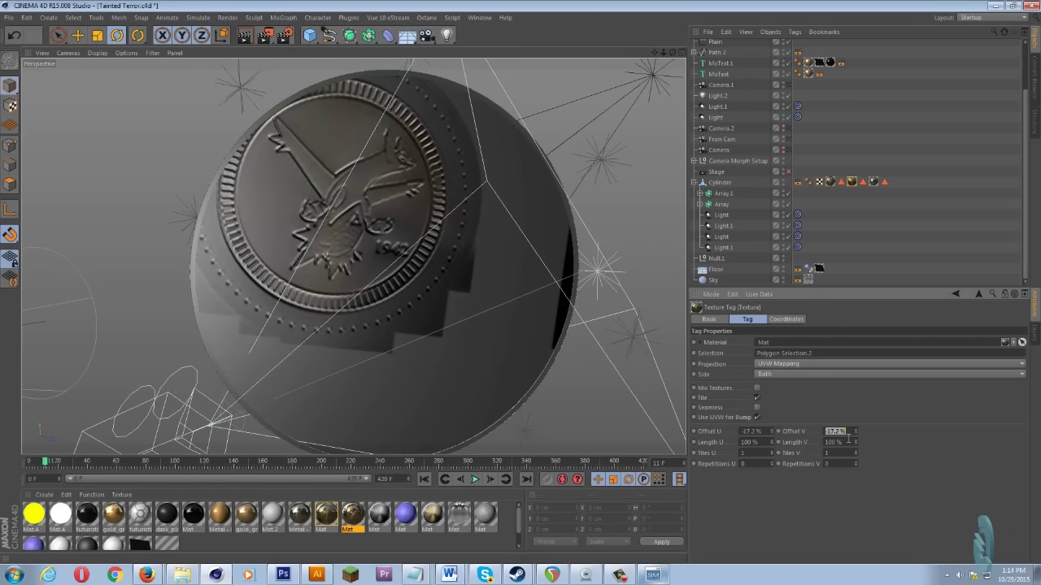
{"action": "type", "text": "0"}
{"action": "key", "text": "Tab"}
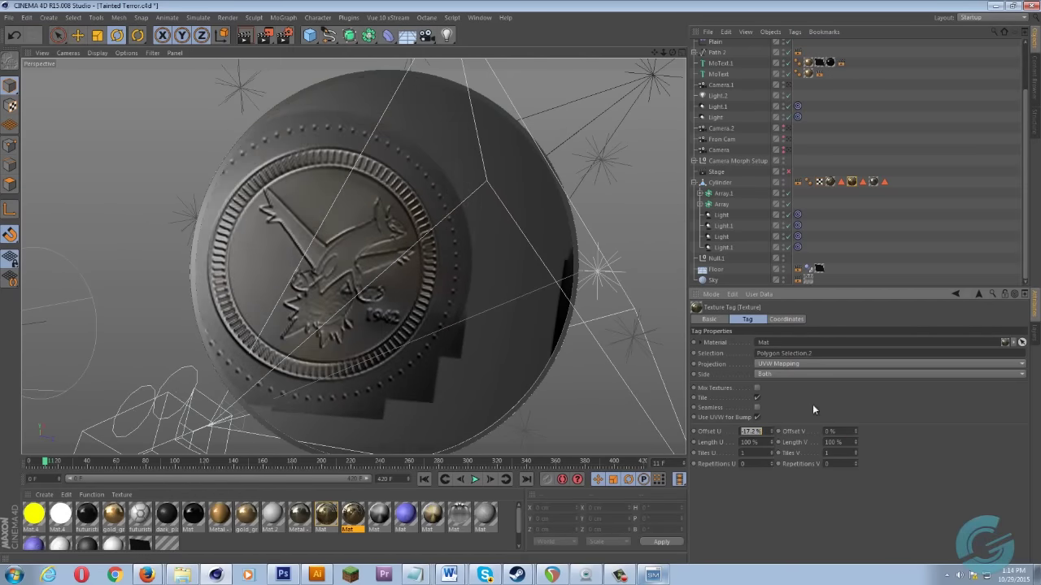
{"action": "type", "text": "0"}
{"action": "key", "text": "Return"}
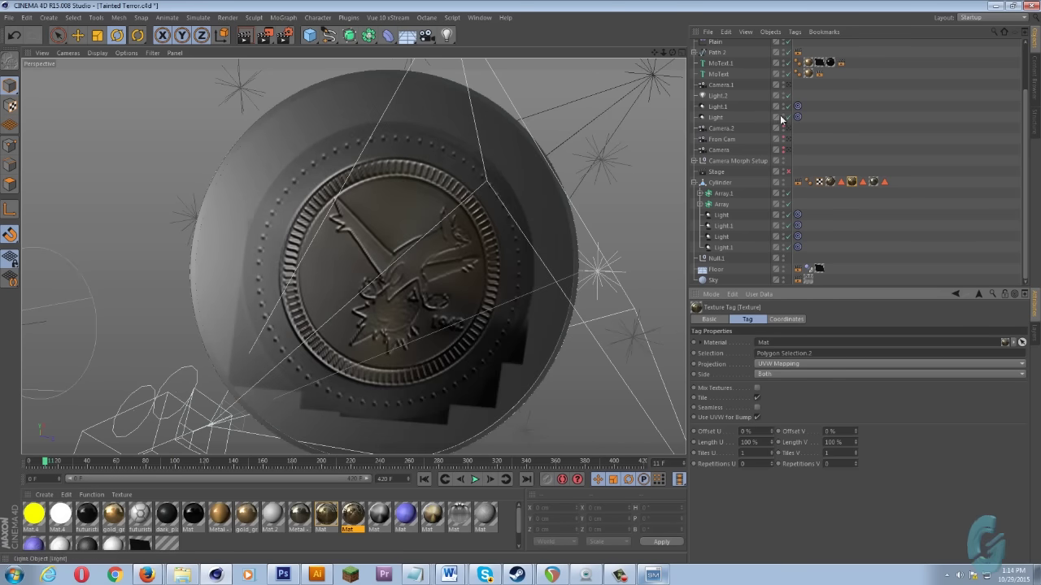
{"action": "left_click_drag", "start_coordinate": [662, 53], "coordinate": [520, 281]}
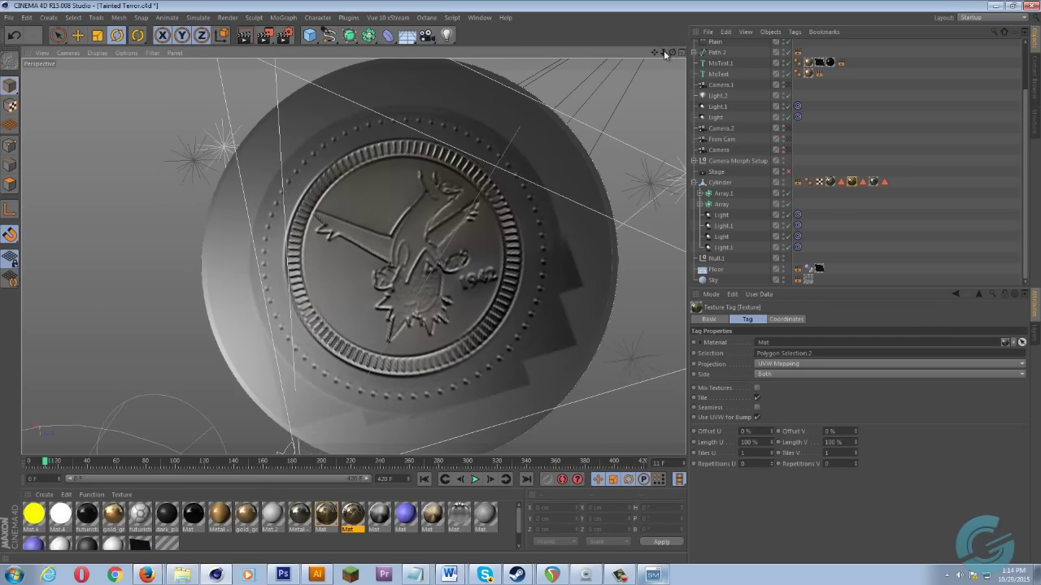
{"action": "left_click_drag", "start_coordinate": [663, 50], "coordinate": [550, 305]}
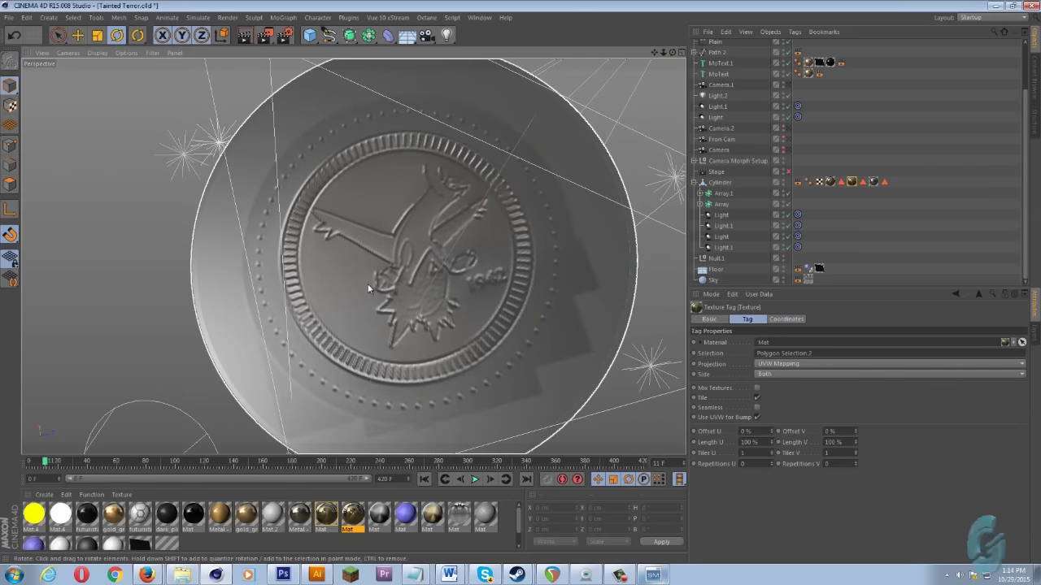
Undo the offset and length changes on the back face's texture tag.
{"action": "key", "text": "ctrl+z"}
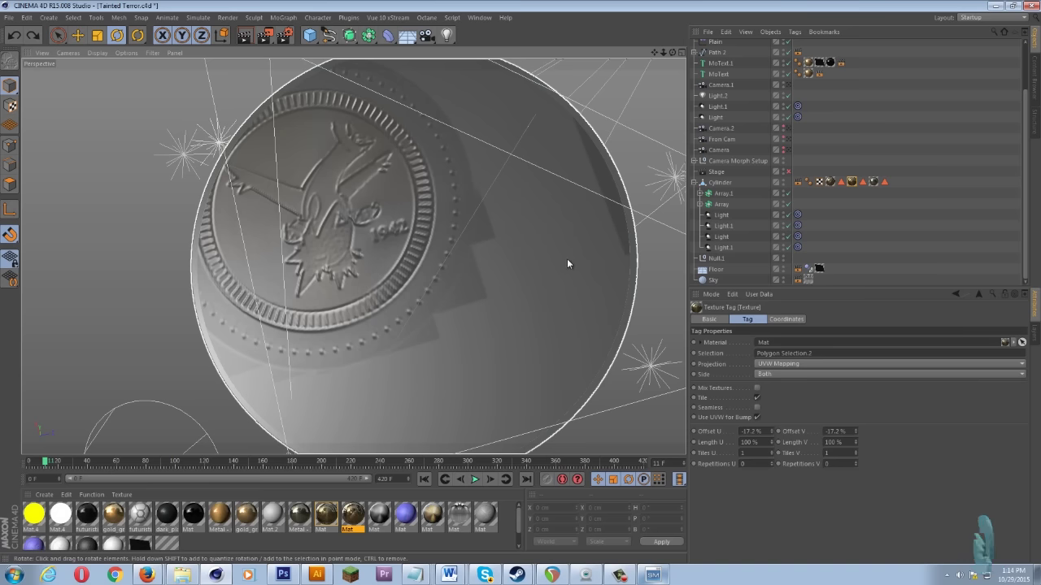
{"action": "key", "text": "ctrl+z"}
{"action": "key", "text": "ctrl+z"}
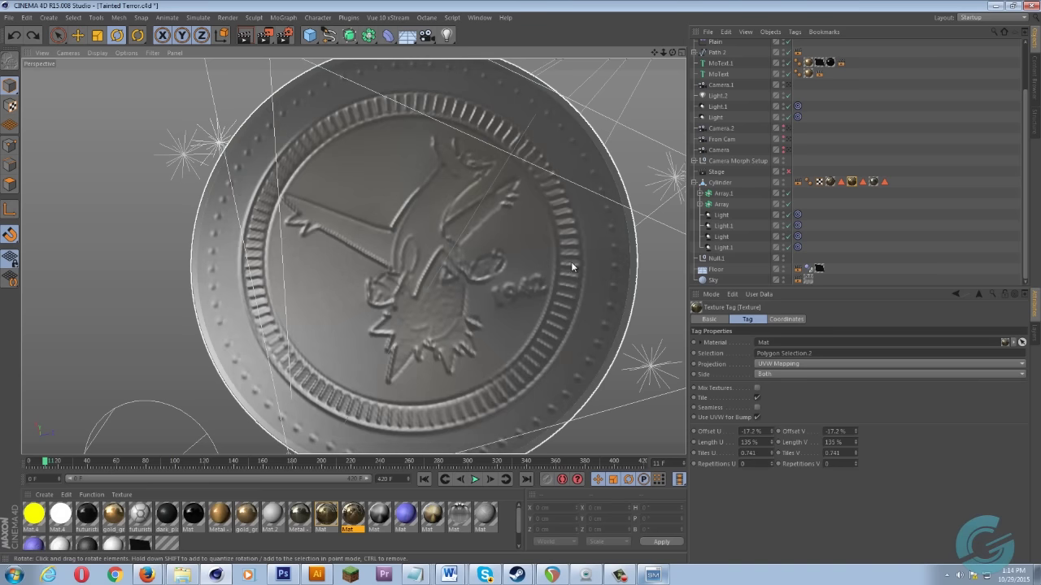
Examine the lights surrounding the coin from both sides and review the object properties of the Array under the Cylinder.
{"action": "left_click_drag", "start_coordinate": [661, 50], "coordinate": [519, 281]}
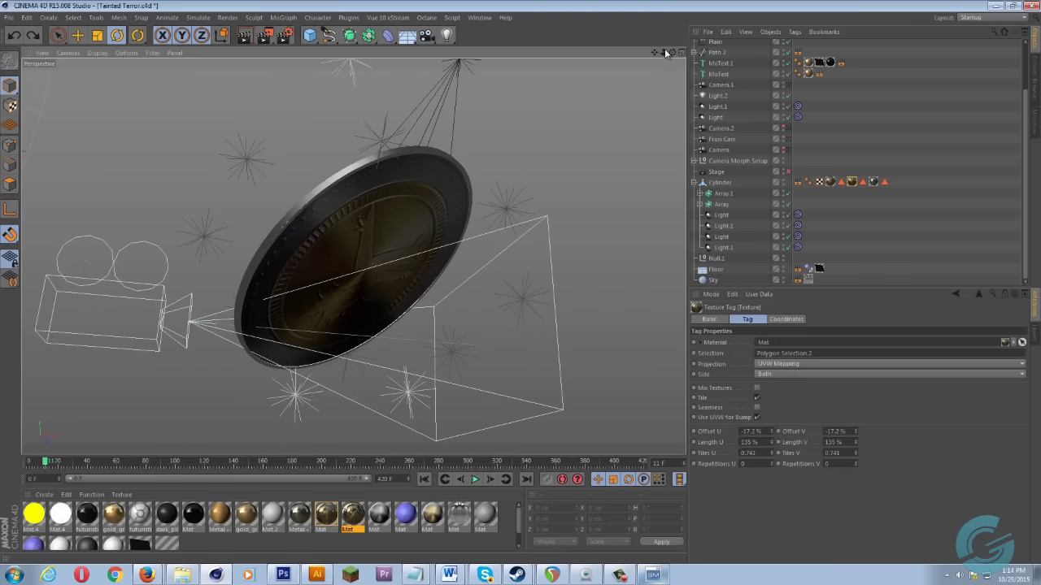
{"action": "left_click_drag", "start_coordinate": [671, 53], "coordinate": [521, 280]}
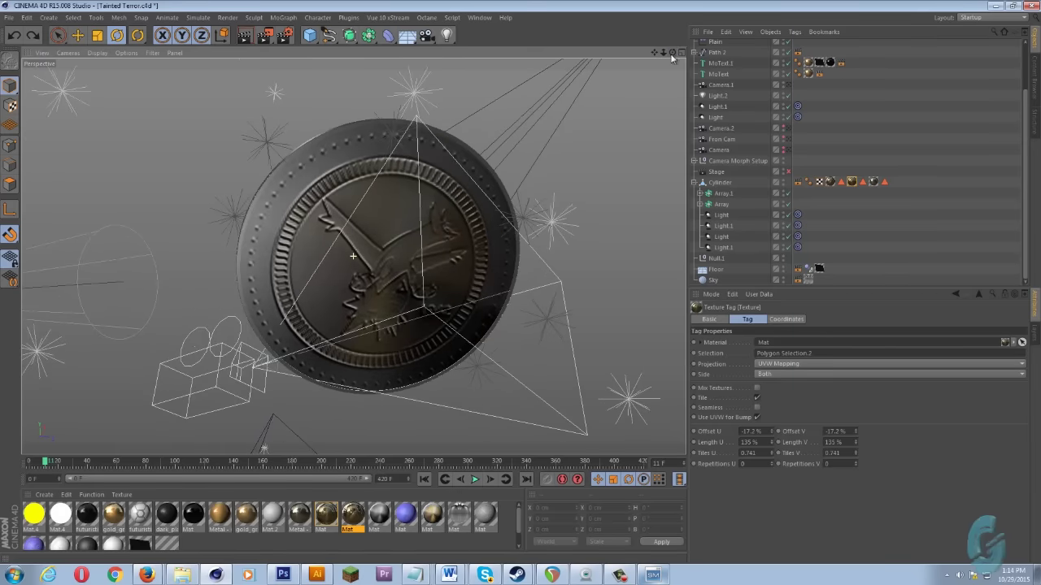
{"action": "left_click_drag", "start_coordinate": [513, 200], "coordinate": [512, 244]}
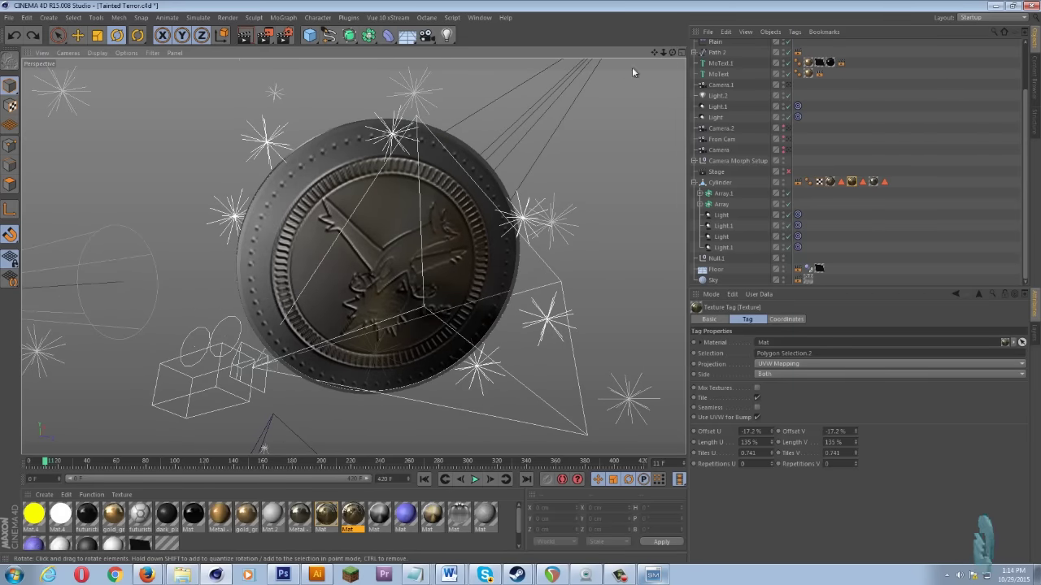
{"action": "left_click_drag", "start_coordinate": [671, 52], "coordinate": [647, 51]}
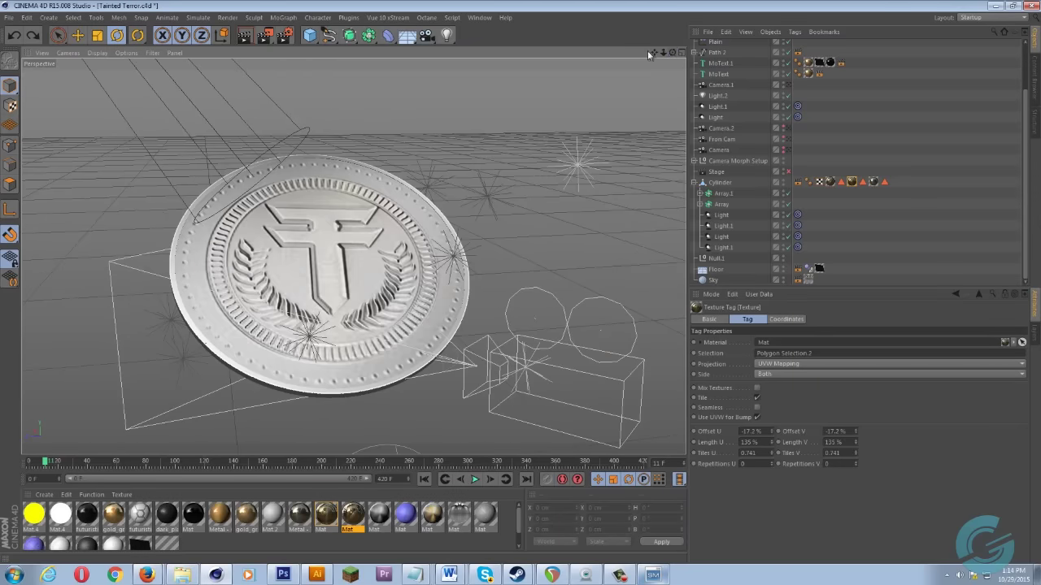
{"action": "left_click", "coordinate": [719, 204]}
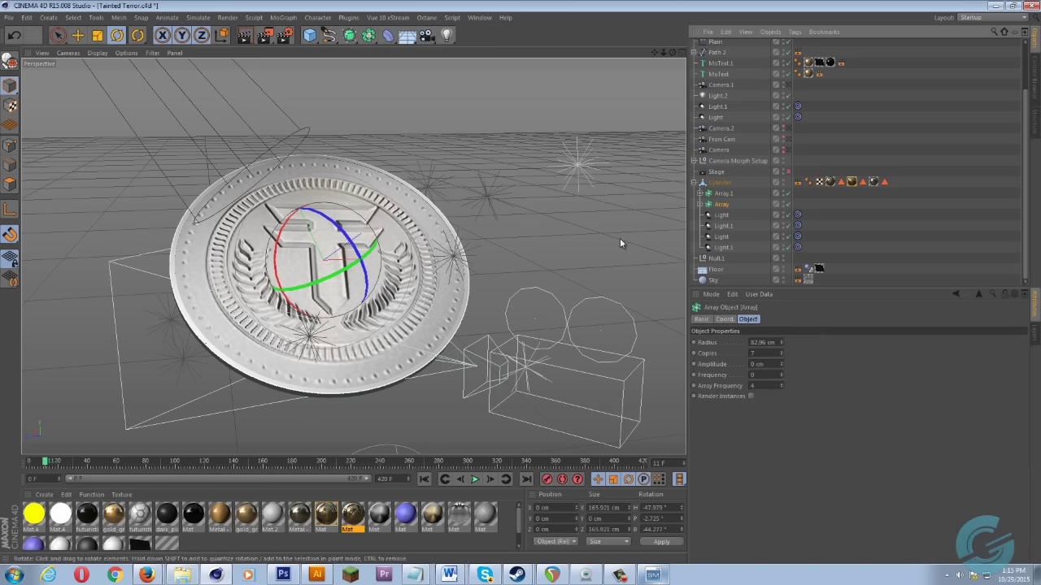
{"action": "left_click", "coordinate": [699, 205]}
{"action": "left_click", "coordinate": [699, 193]}
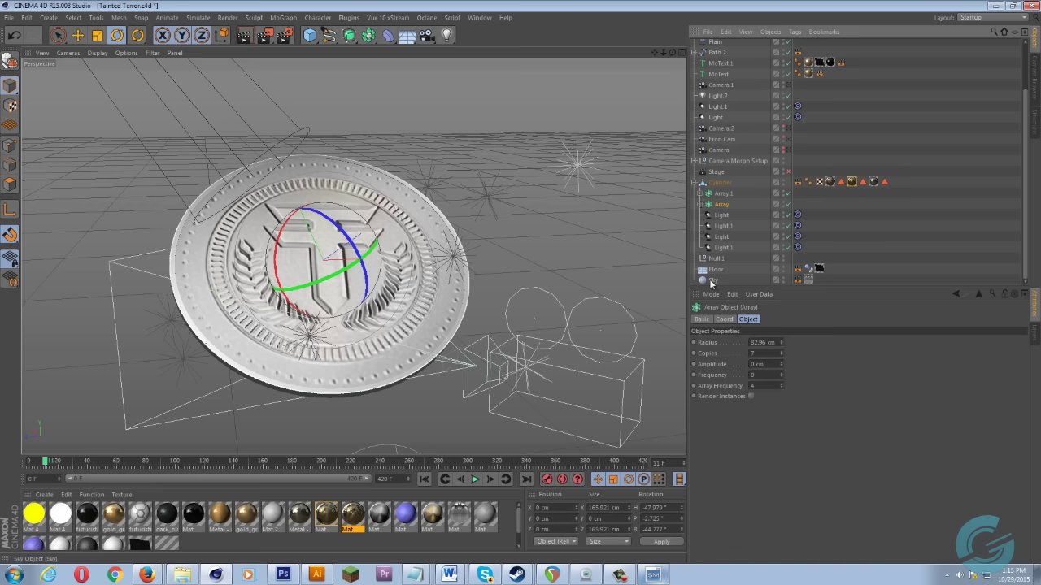
Review the Luminance and Illumination settings of the Sky object's material, and close the Material Editor.
{"action": "left_click", "coordinate": [713, 281]}
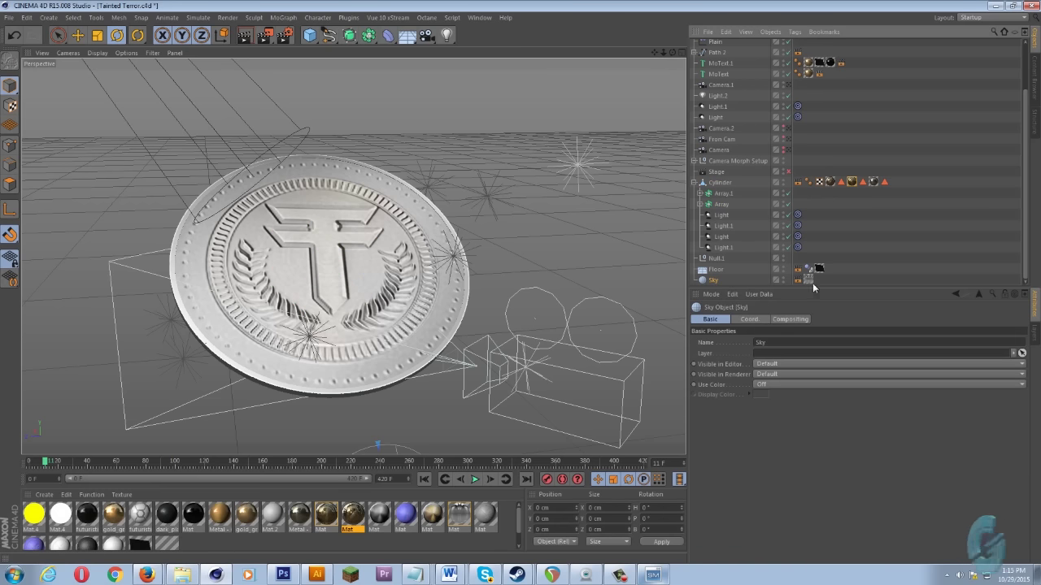
{"action": "double_click", "coordinate": [461, 513]}
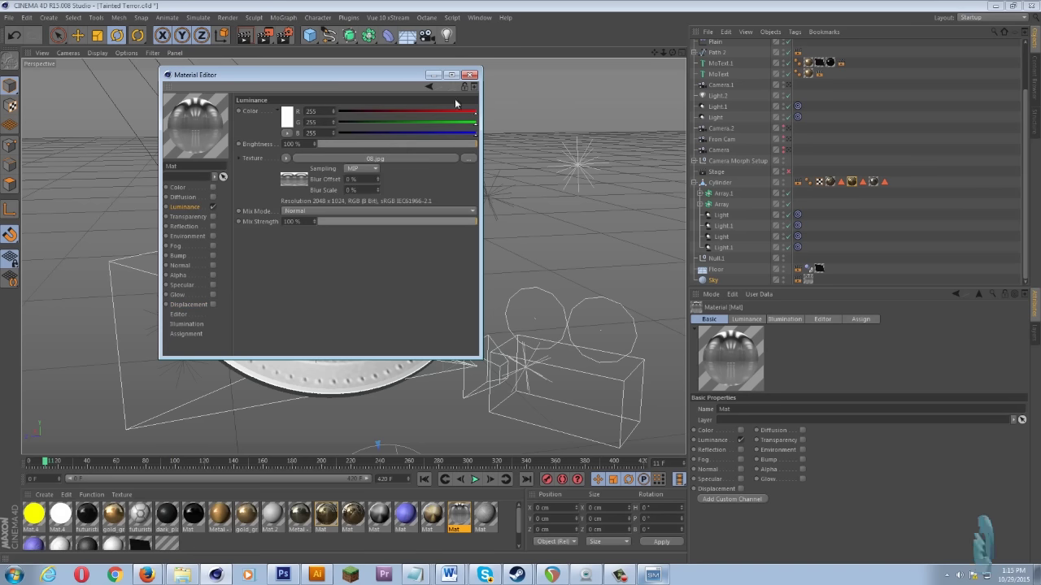
{"action": "left_click", "coordinate": [186, 323]}
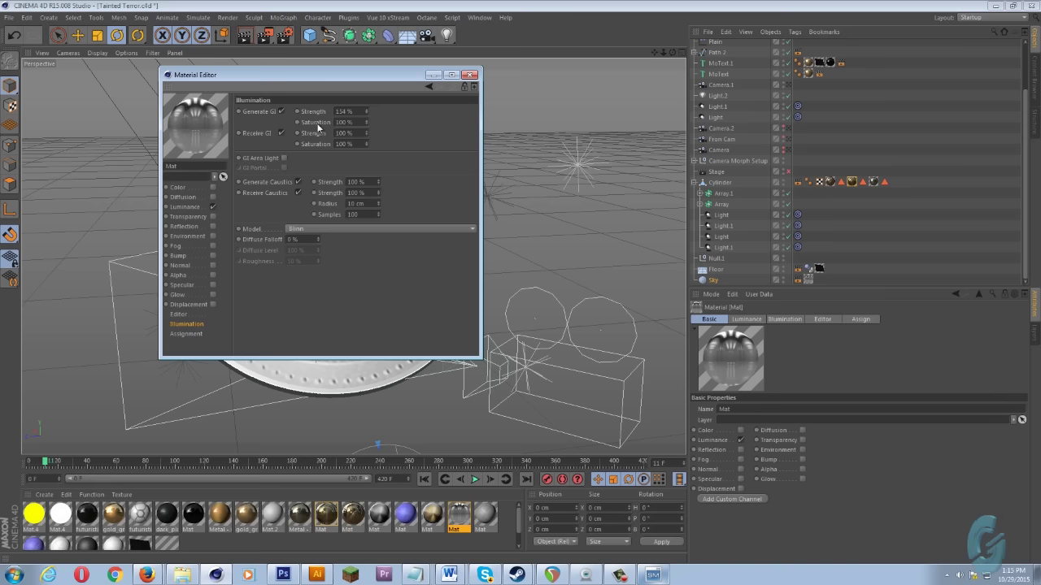
{"action": "left_click", "coordinate": [470, 75]}
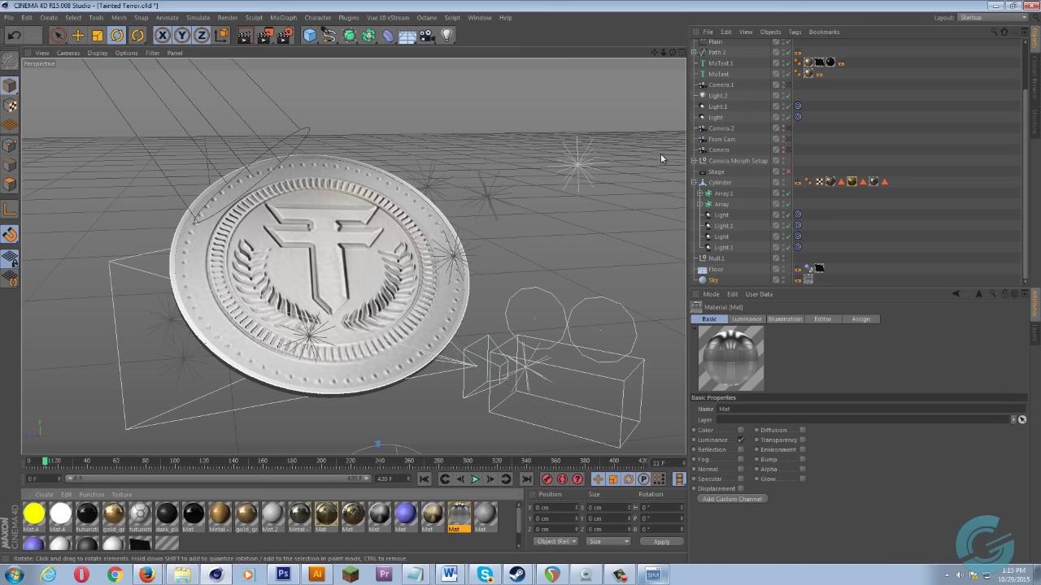
Review the Caustics settings of the last Light.1 object under the Cylinder.
{"action": "left_click", "coordinate": [723, 248]}
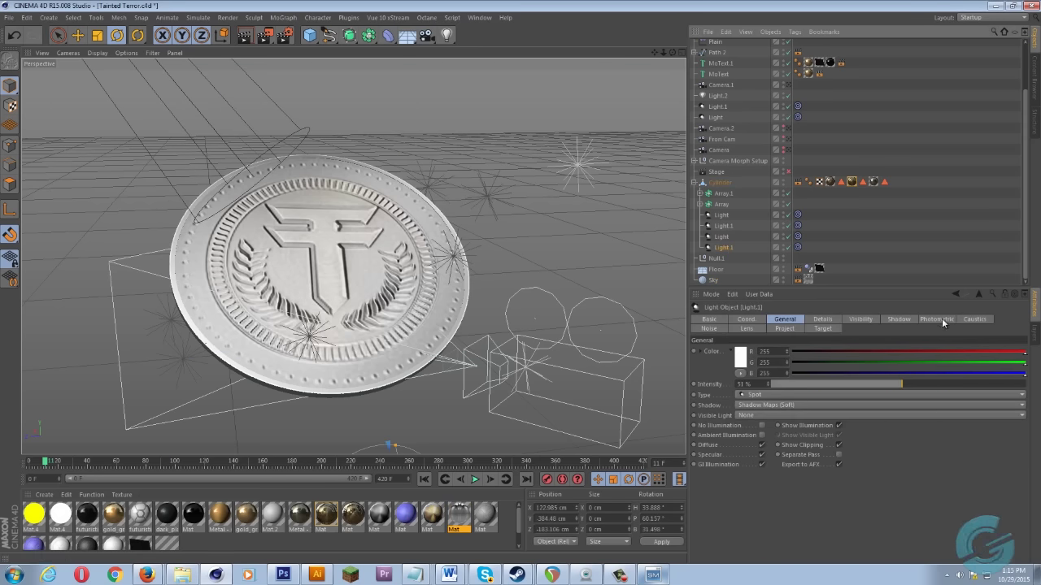
{"action": "left_click", "coordinate": [970, 320]}
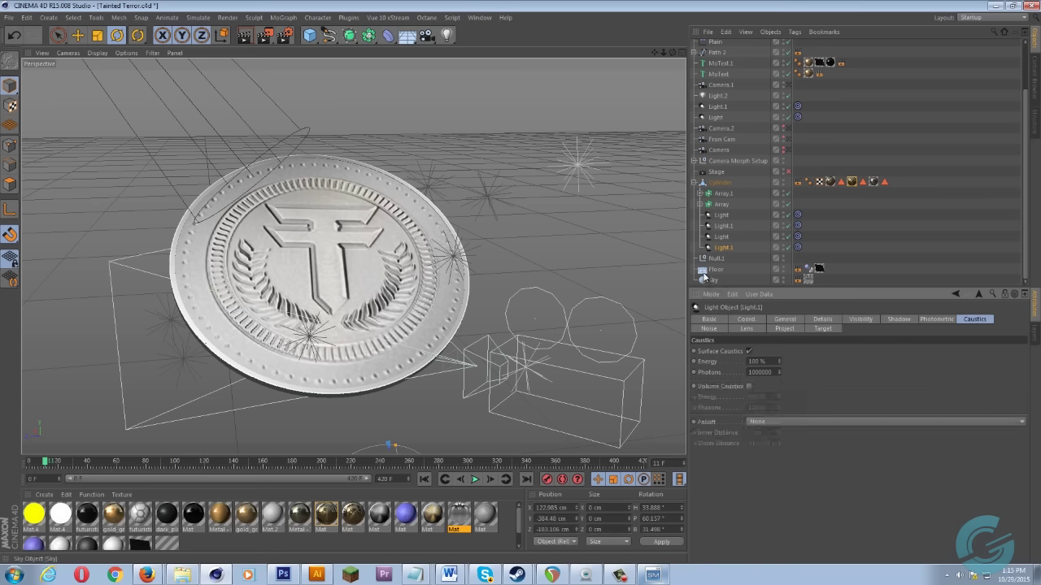
{"action": "left_click", "coordinate": [719, 215]}
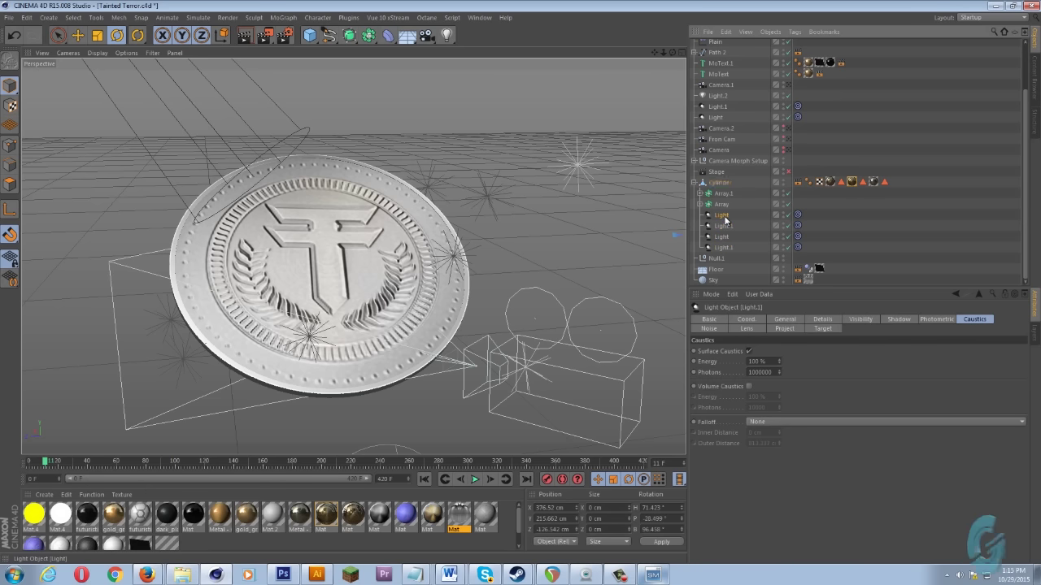
Expand the two Arrays under the Cylinder and examine Array.1's object properties and its ring of lights around the coin.
{"action": "left_click", "coordinate": [722, 205]}
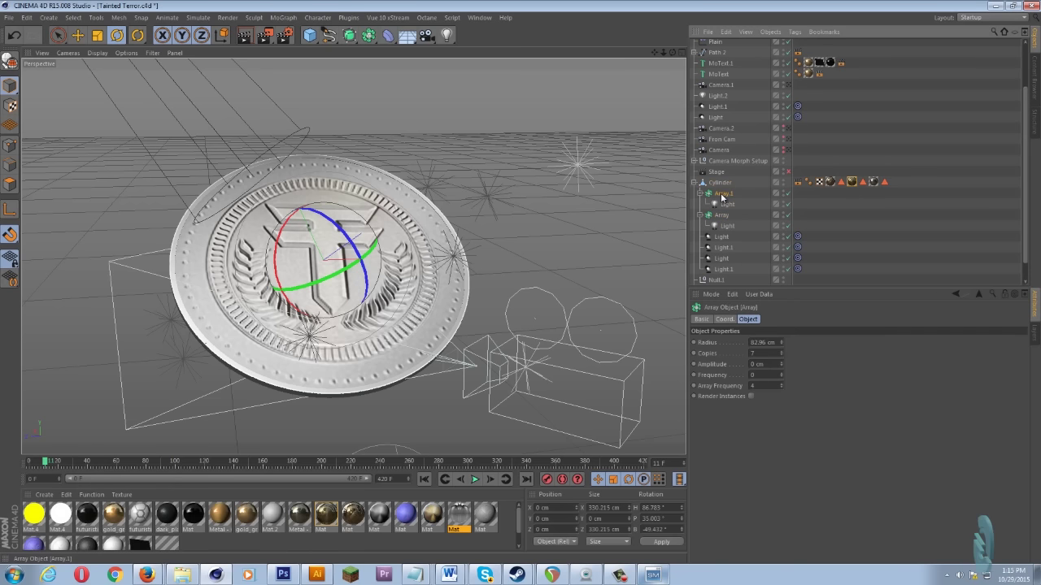
{"action": "left_click", "coordinate": [699, 193]}
{"action": "left_click", "coordinate": [722, 194]}
{"action": "left_click_drag", "start_coordinate": [678, 53], "coordinate": [221, 174]}
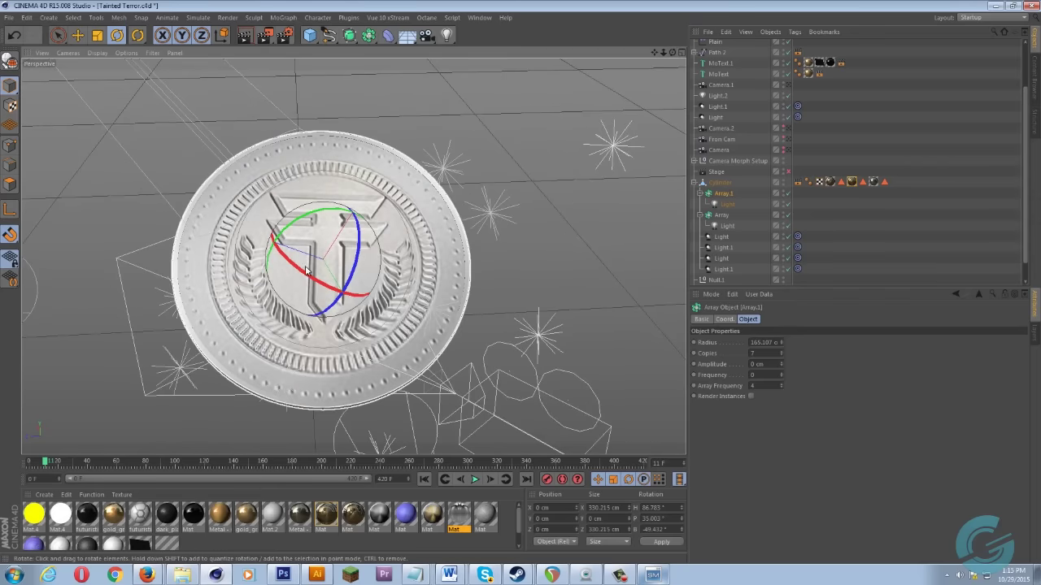
{"action": "left_click_drag", "start_coordinate": [670, 55], "coordinate": [516, 278]}
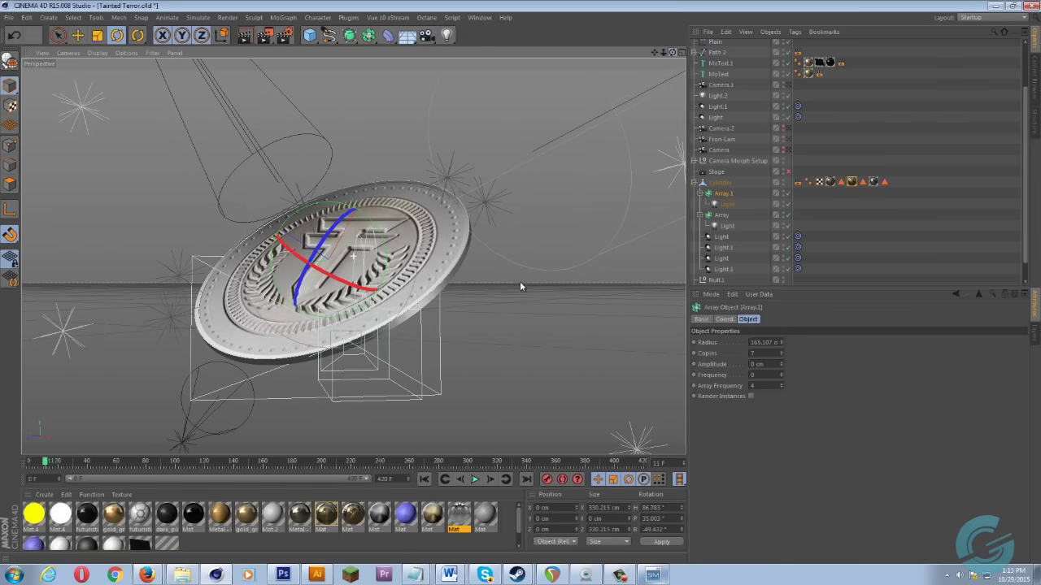
{"action": "left_click_drag", "start_coordinate": [521, 286], "coordinate": [523, 218]}
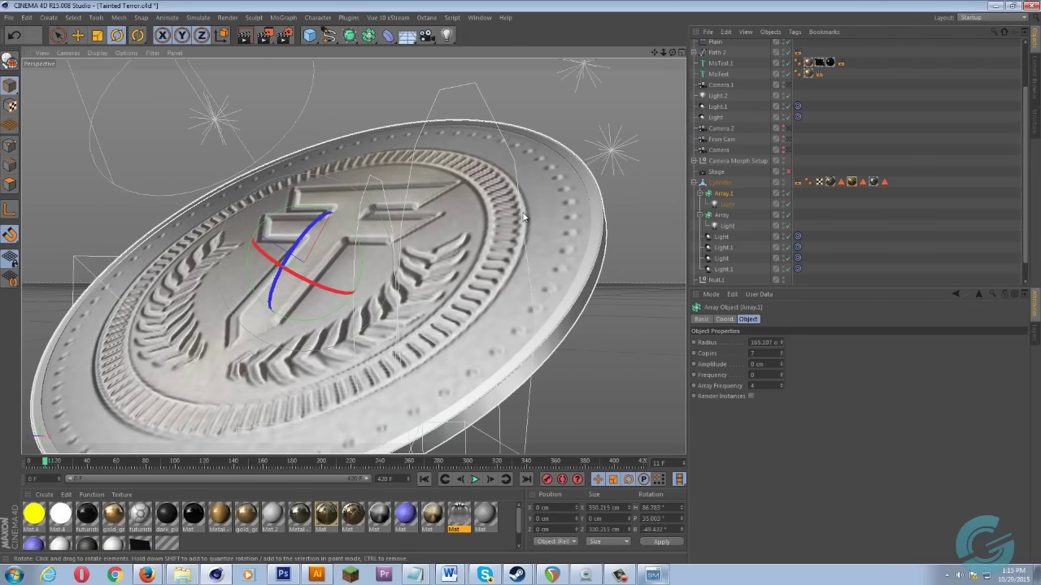
{"action": "left_click_drag", "start_coordinate": [661, 51], "coordinate": [521, 286]}
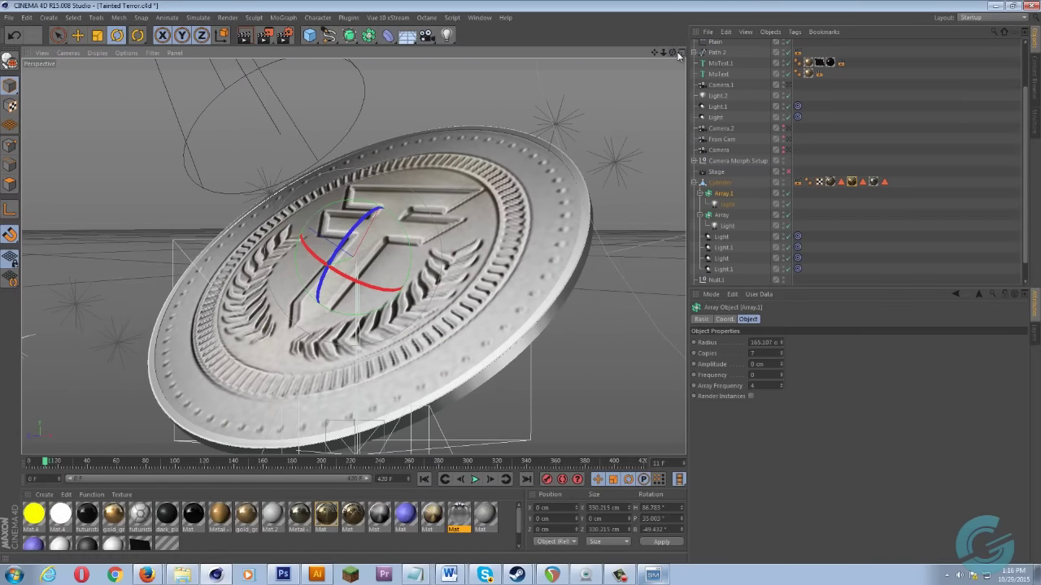
Try rotating Array.1 and its child light to reposition the lights around the coin, and undo the rotations.
{"action": "left_click", "coordinate": [726, 203]}
{"action": "left_click_drag", "start_coordinate": [458, 335], "coordinate": [414, 348], "text": "alt"}
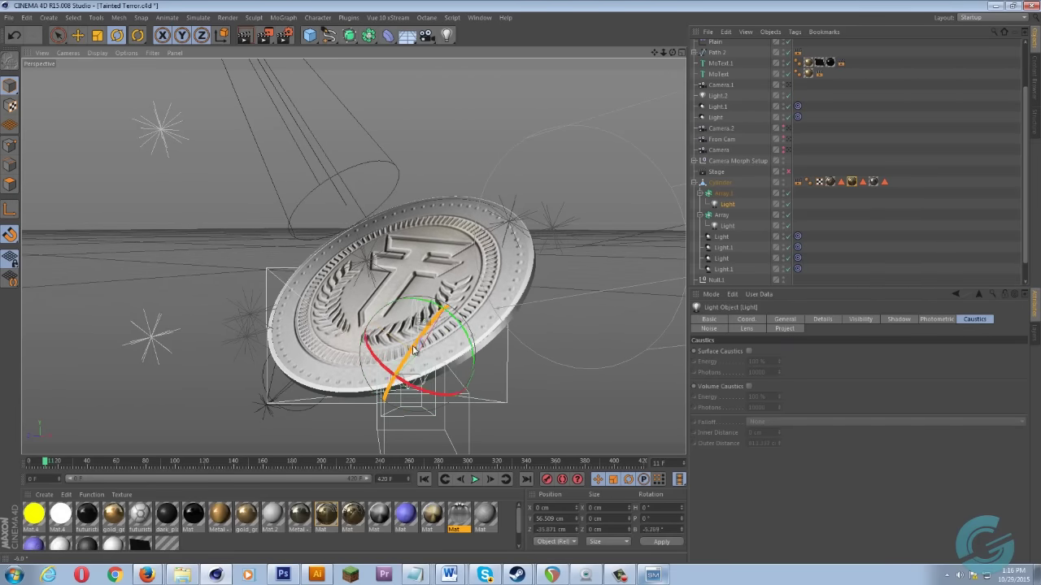
{"action": "left_click", "coordinate": [351, 283]}
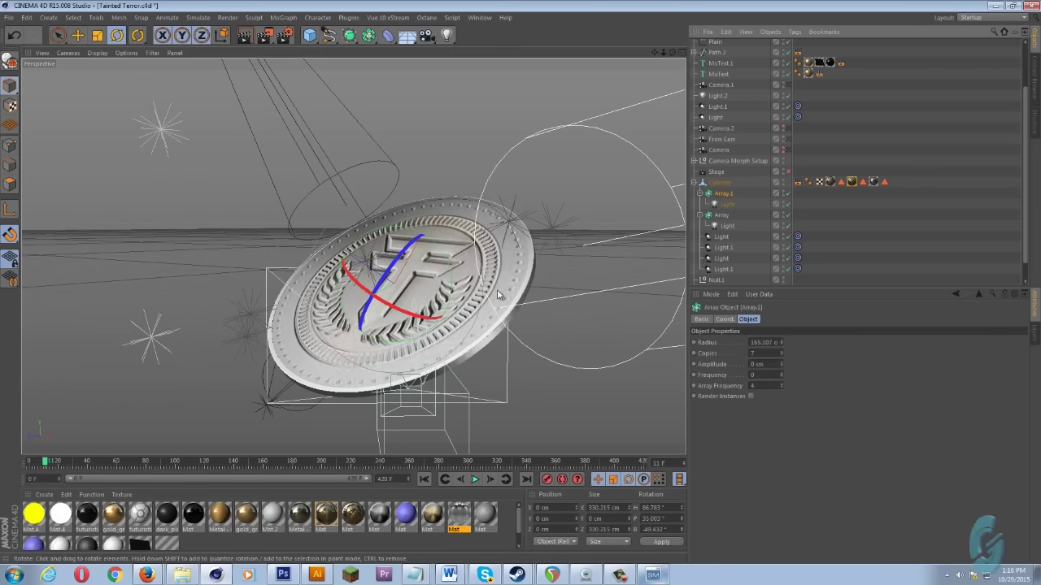
{"action": "left_click_drag", "start_coordinate": [351, 283], "coordinate": [471, 330]}
{"action": "key", "text": "ctrl+z"}
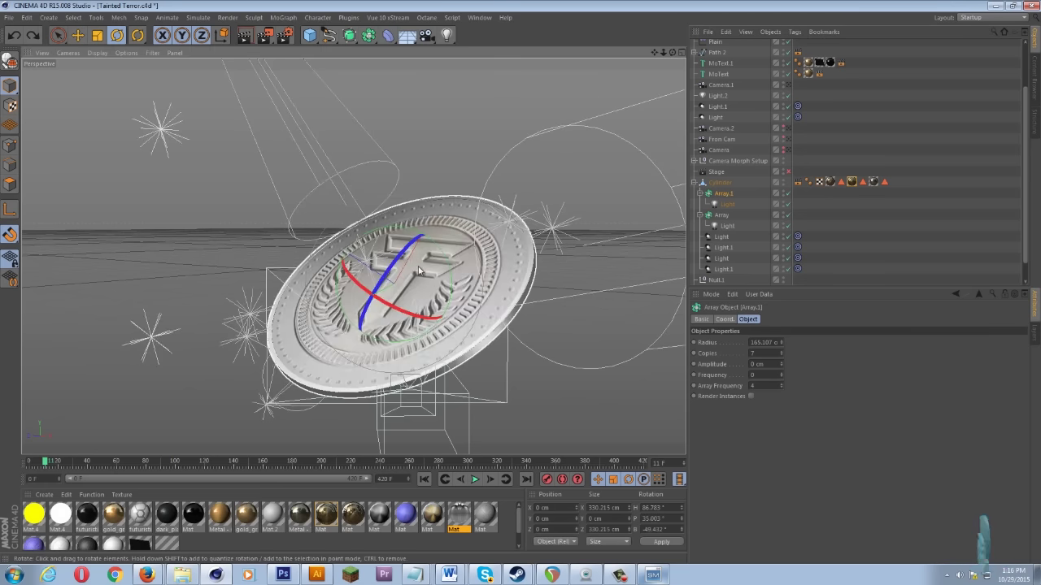
{"action": "left_click_drag", "start_coordinate": [408, 254], "coordinate": [339, 375]}
{"action": "left_click_drag", "start_coordinate": [398, 285], "coordinate": [444, 337]}
{"action": "key", "text": "ctrl+z"}
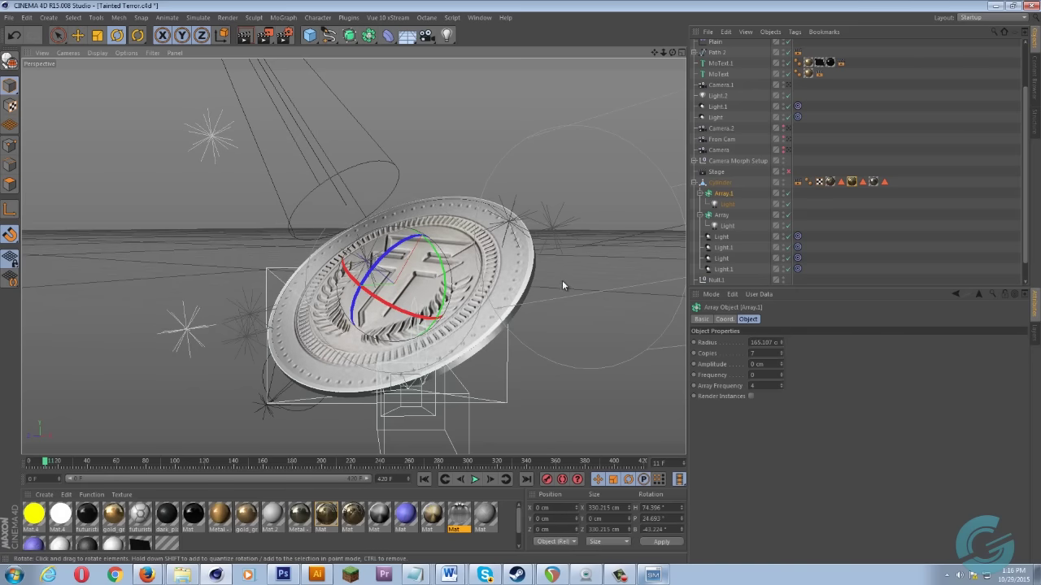
{"action": "left_click_drag", "start_coordinate": [465, 299], "coordinate": [467, 299]}
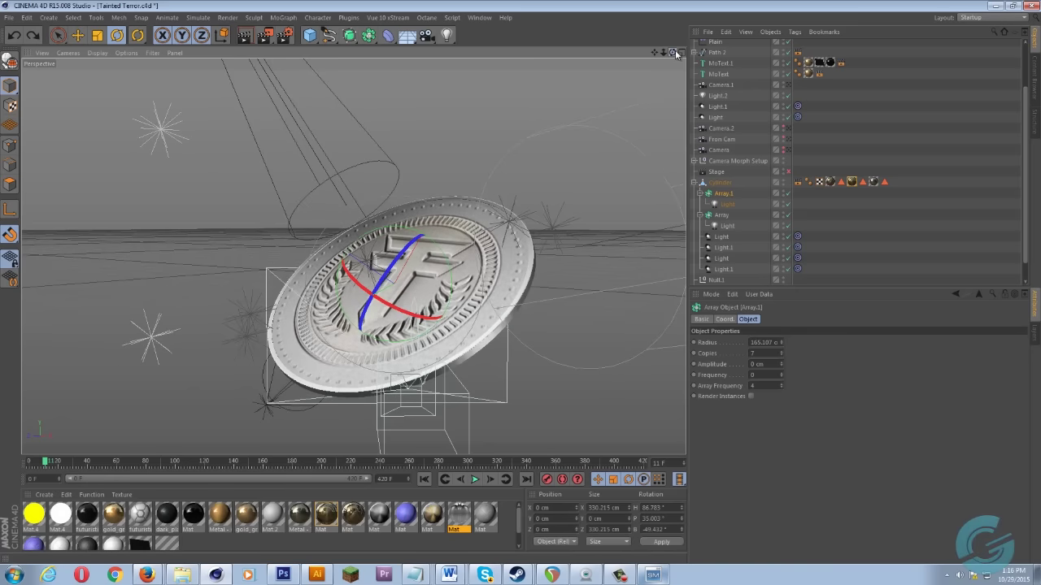
Collapse the Cylinder's hierarchy and deselect all objects.
{"action": "left_click_drag", "start_coordinate": [676, 54], "coordinate": [558, 178]}
{"action": "left_click", "coordinate": [698, 183]}
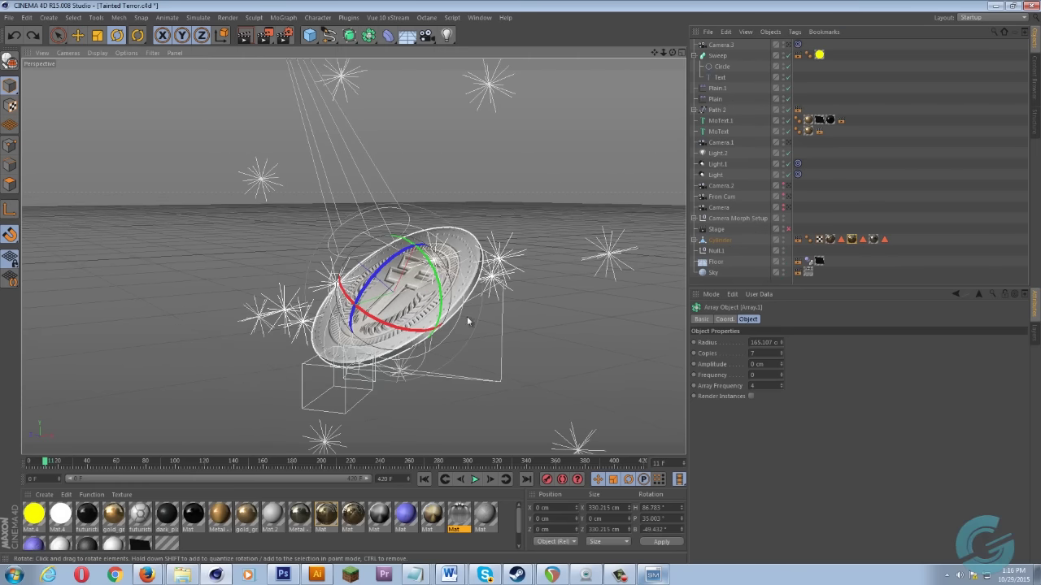
{"action": "left_click_drag", "start_coordinate": [674, 55], "coordinate": [526, 282]}
{"action": "left_click_drag", "start_coordinate": [657, 54], "coordinate": [521, 282]}
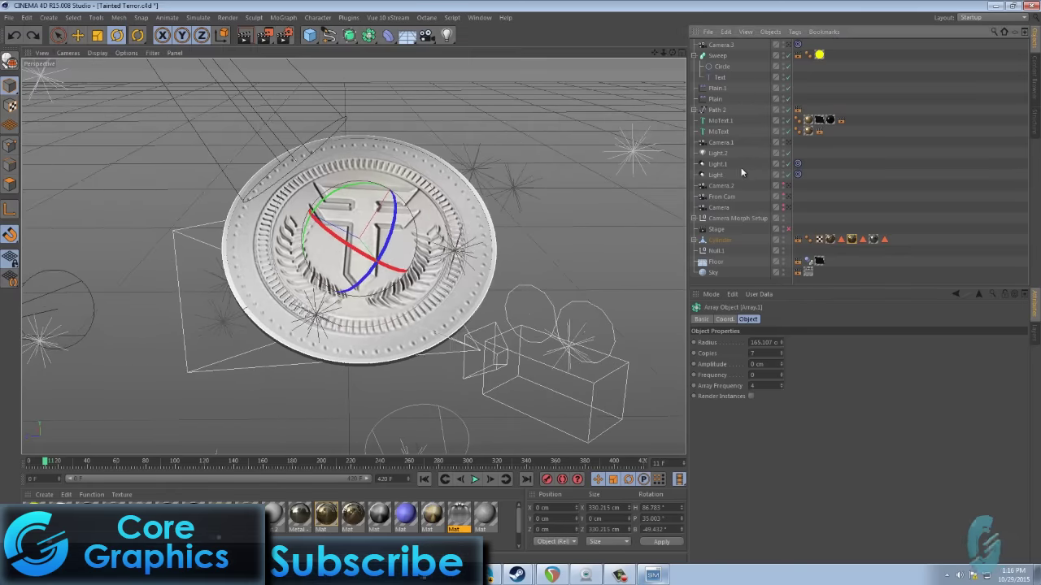
{"action": "left_click", "coordinate": [873, 175]}
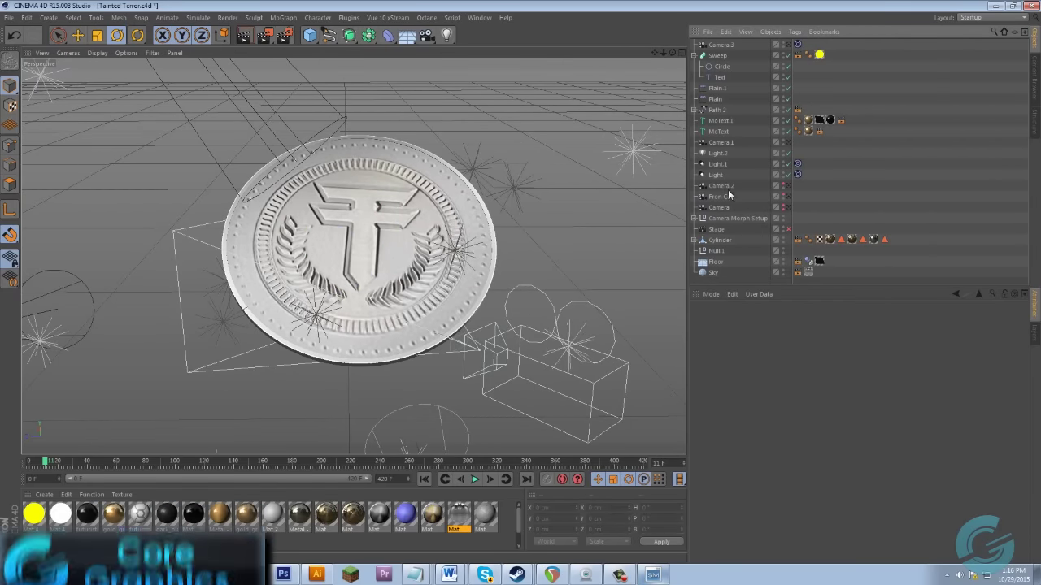
{"action": "scroll", "coordinate": [569, 191], "scroll_direction": "up", "scroll_amount": 3}
{"action": "scroll", "coordinate": [355, 229], "scroll_direction": "up", "scroll_amount": 2}
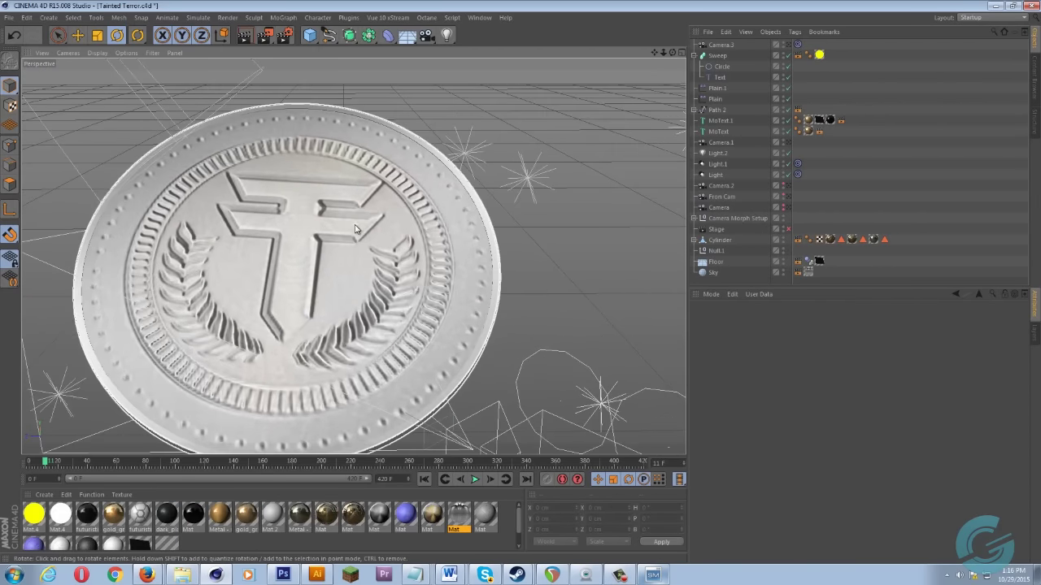
{"action": "scroll", "coordinate": [398, 232], "scroll_direction": "down", "scroll_amount": 2}
{"action": "left_click_drag", "start_coordinate": [506, 216], "coordinate": [611, 154], "text": "alt"}
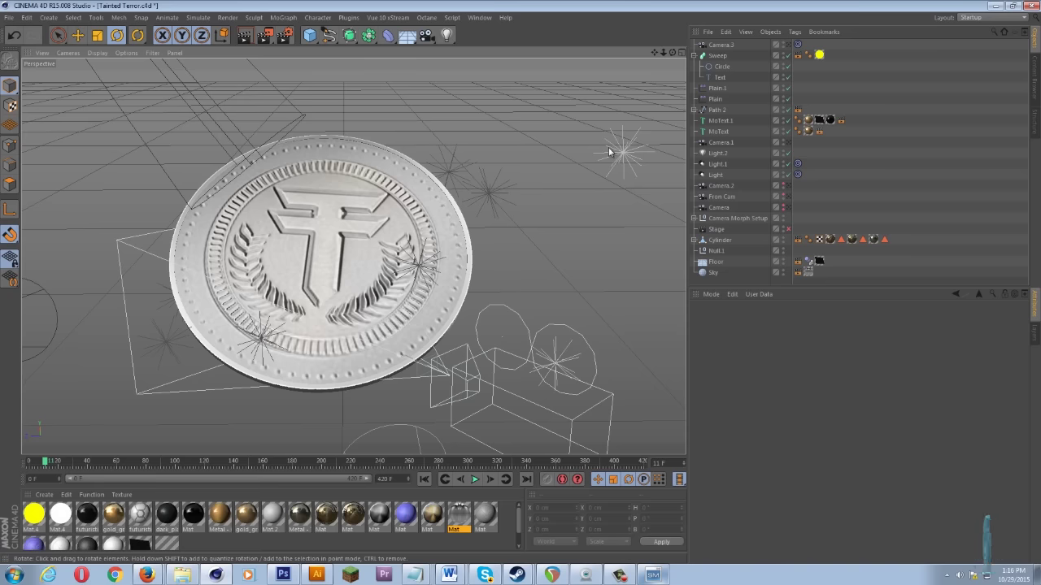